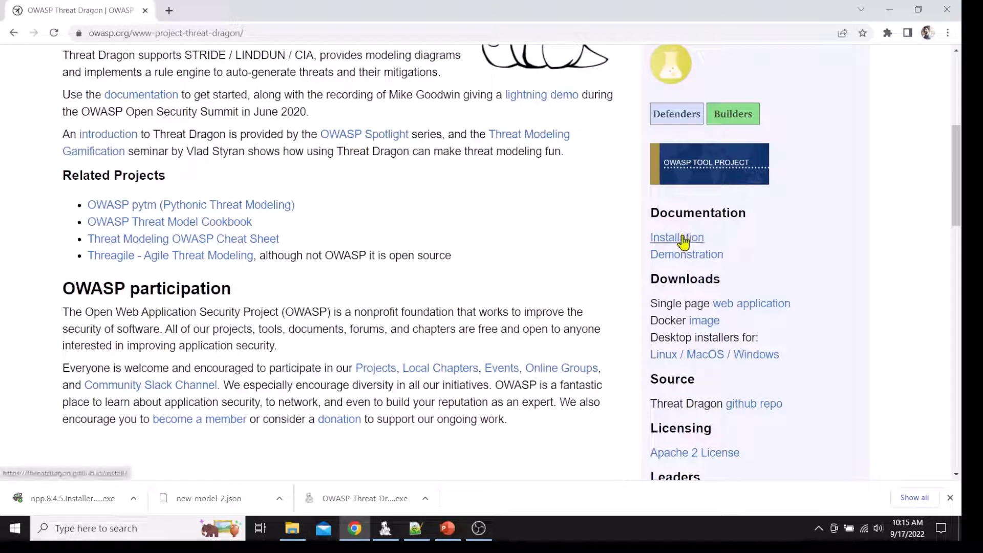
# - Open the Threat Dragon installation information and look through the downloadable assets of release 1.6.1 on GitHub
pyautogui.click(683, 240)
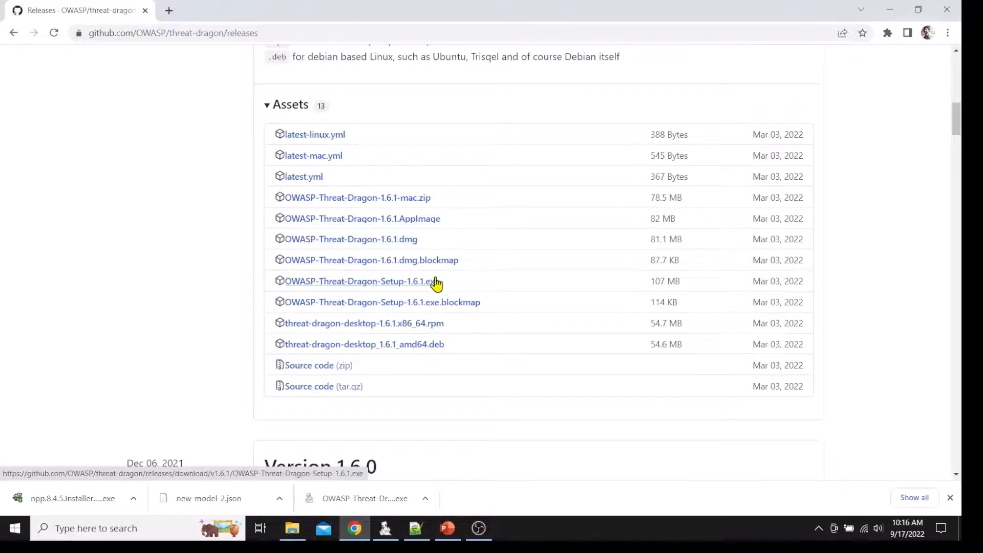
pyautogui.moveTo(958, 123); pyautogui.dragTo(958, 126)
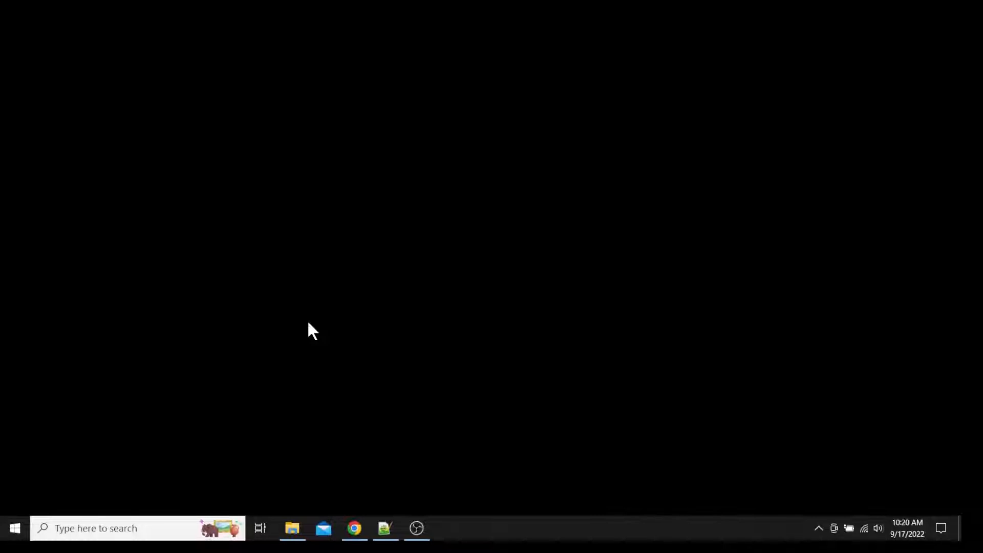
# - Search Windows for "threat" and launch the OWASP-Threat-Dragon desktop application
pyautogui.click(134, 529)
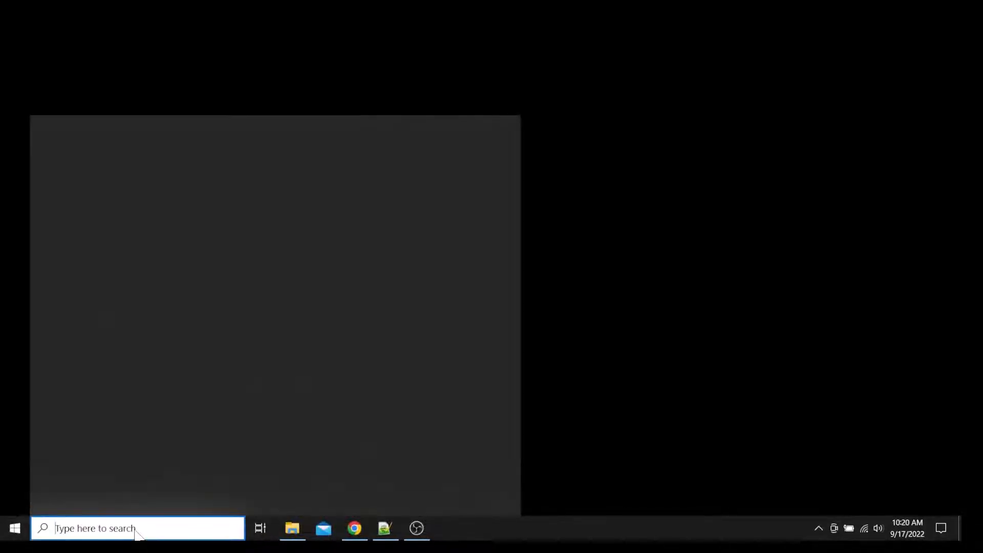
pyautogui.write('threat')
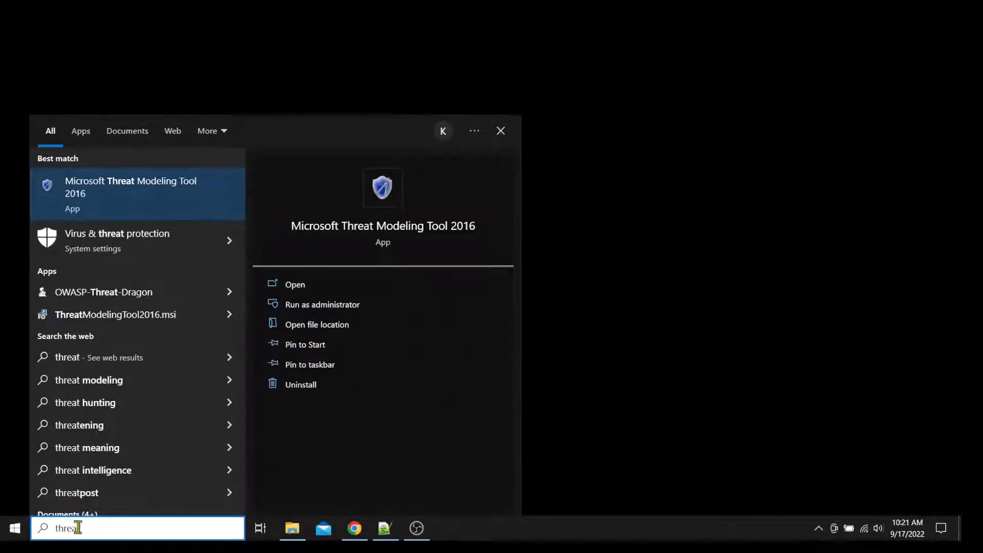
pyautogui.click(117, 293)
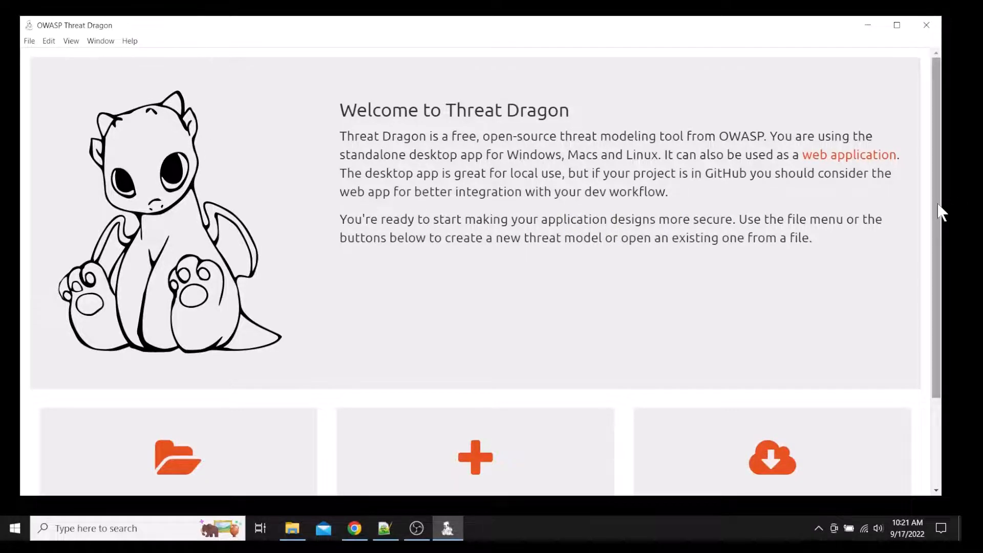
# - Look over the welcome page's start options and check the application's version information
pyautogui.scroll(-2, 938, 210)
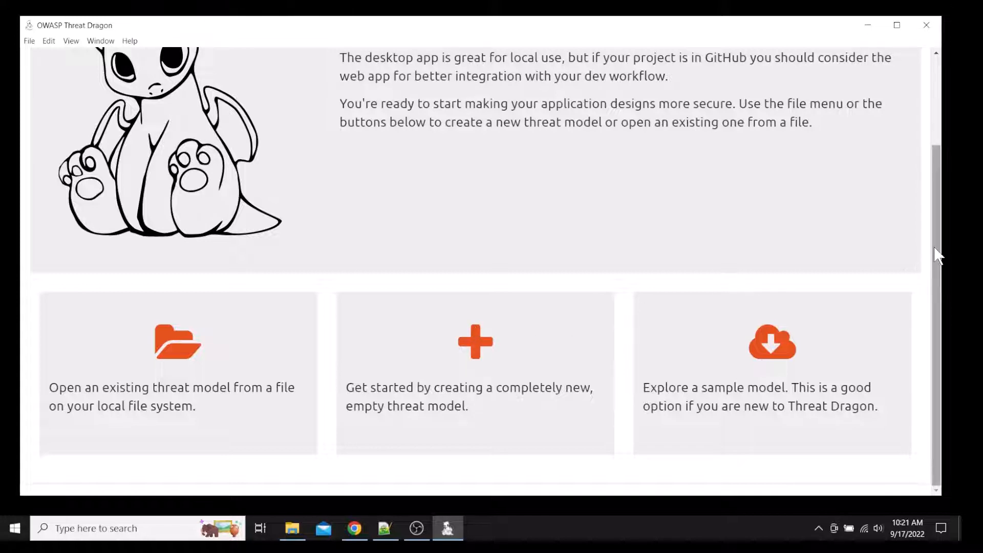
pyautogui.moveTo(937, 255); pyautogui.dragTo(926, 162)
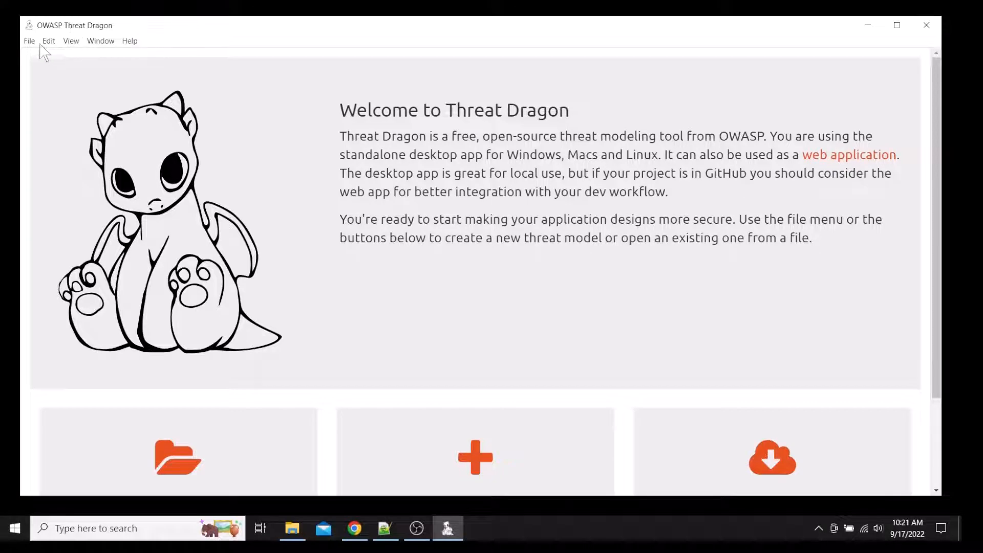
pyautogui.click(131, 43)
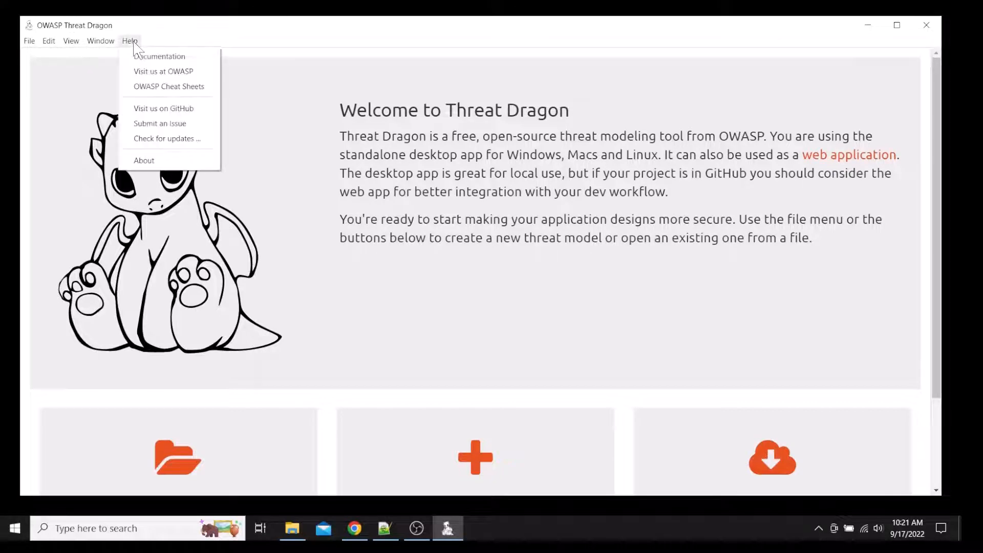
pyautogui.click(160, 162)
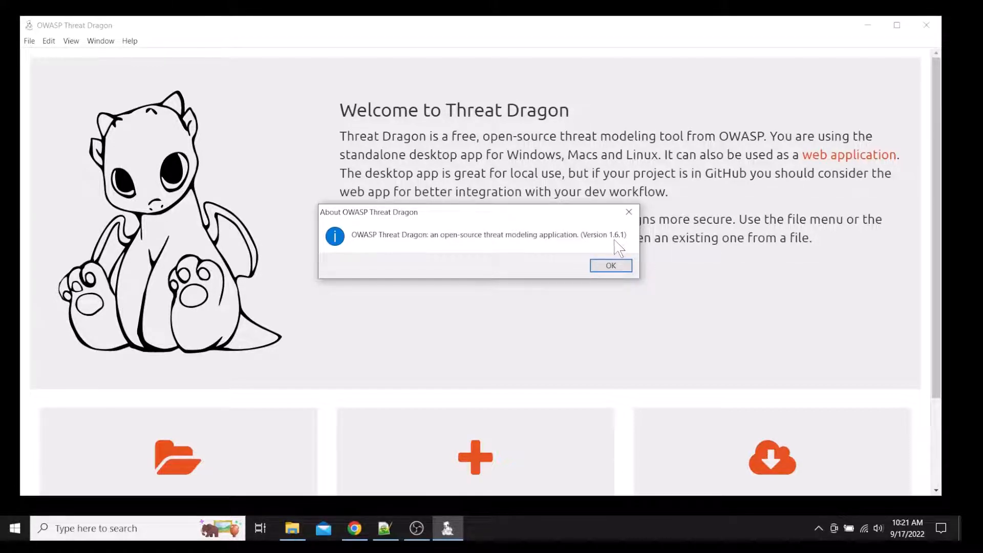
pyautogui.click(628, 212)
# - Create a new empty threat model and save it as new-model-3 in the Threat Dragon folder on drive D
pyautogui.scroll(-2, 474, 382)
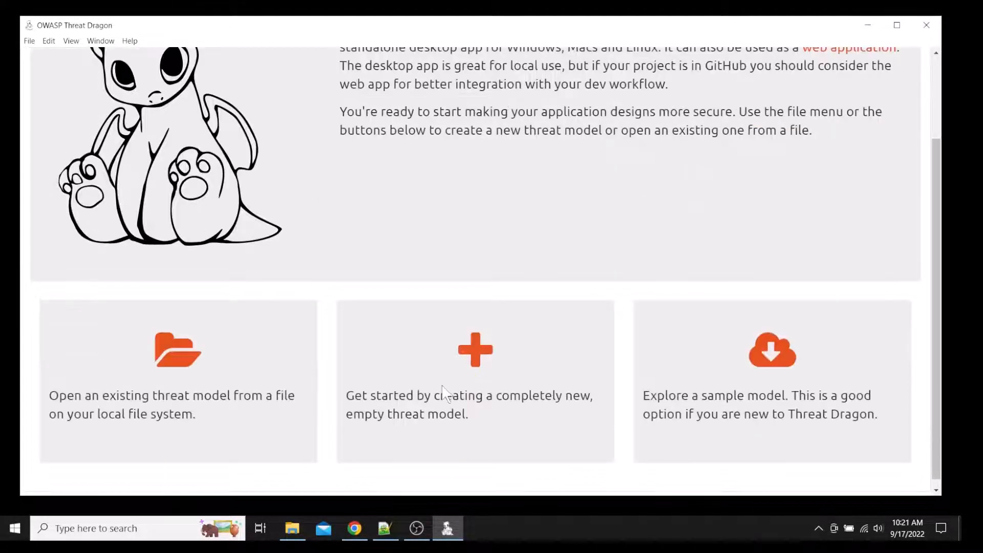
pyautogui.click(491, 353)
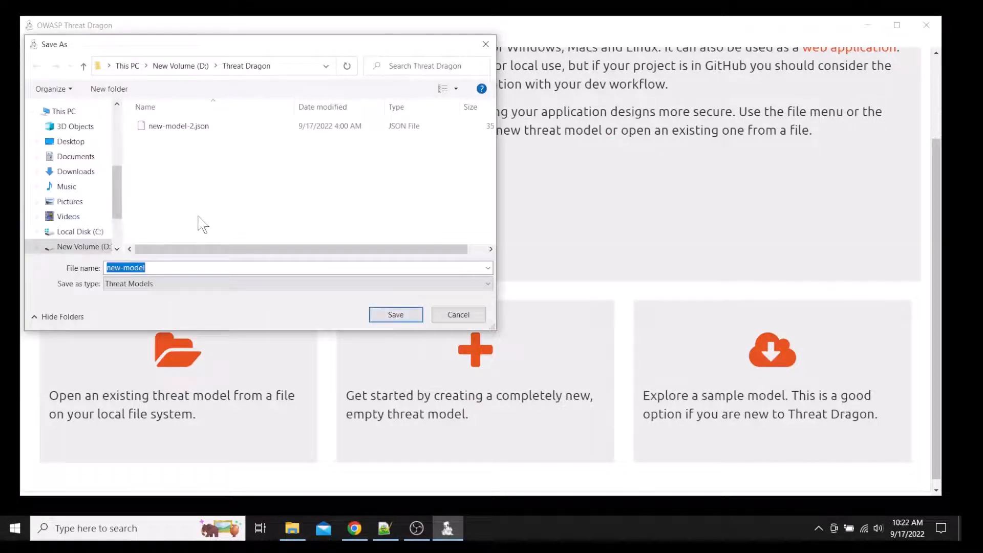
pyautogui.click(179, 270)
pyautogui.write('-3')
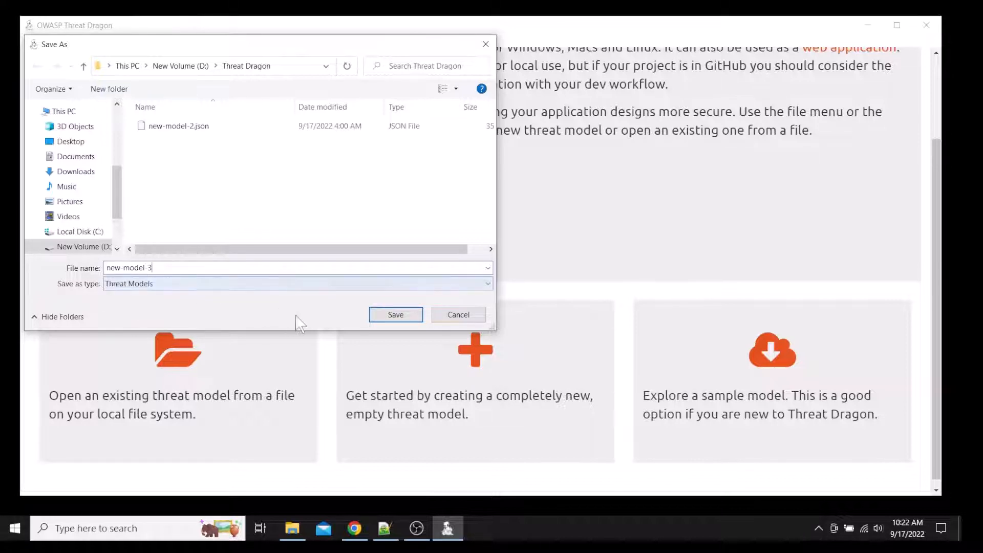
pyautogui.click(399, 314)
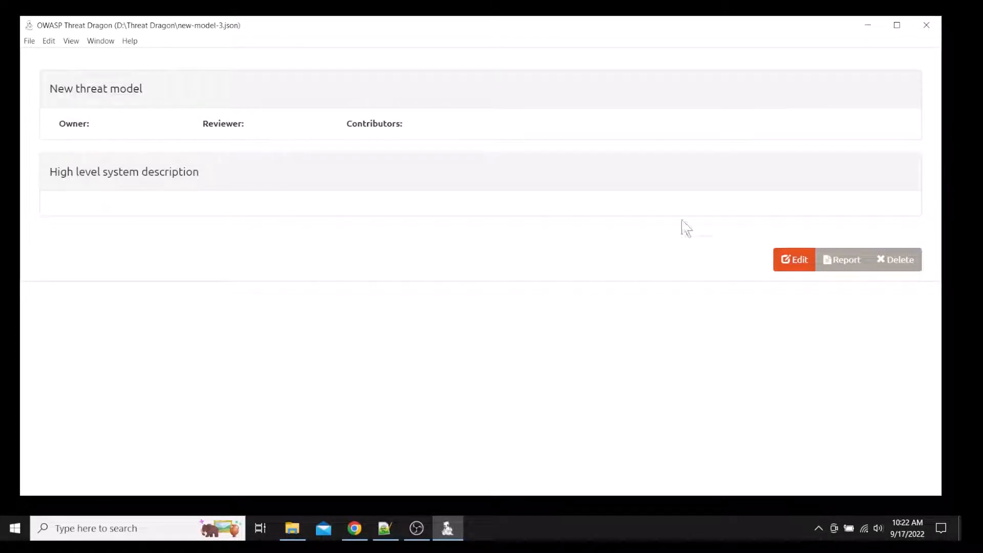
# - Open the new threat model for editing and set its title to "Web application"
pyautogui.click(795, 262)
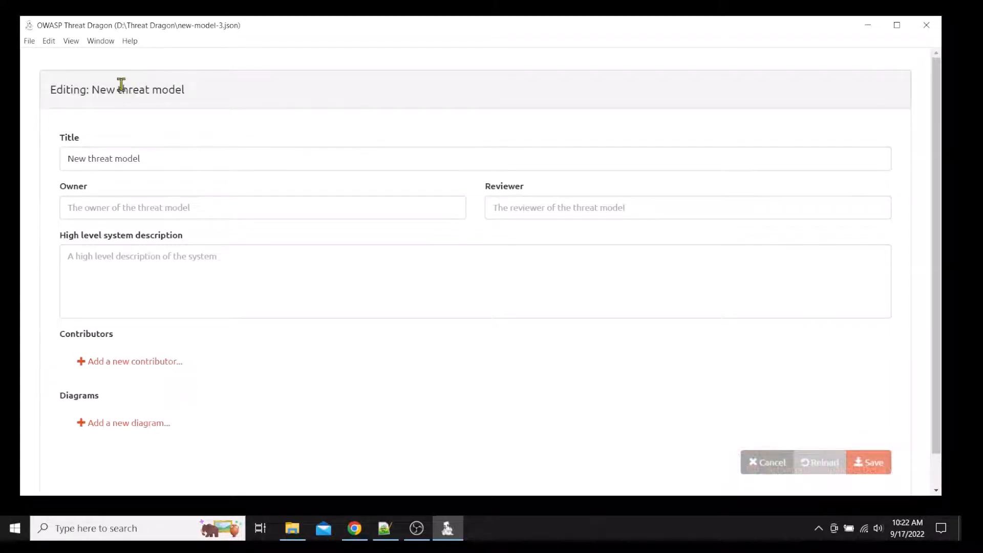
pyautogui.click(117, 168)
pyautogui.tripleClick(143, 164)
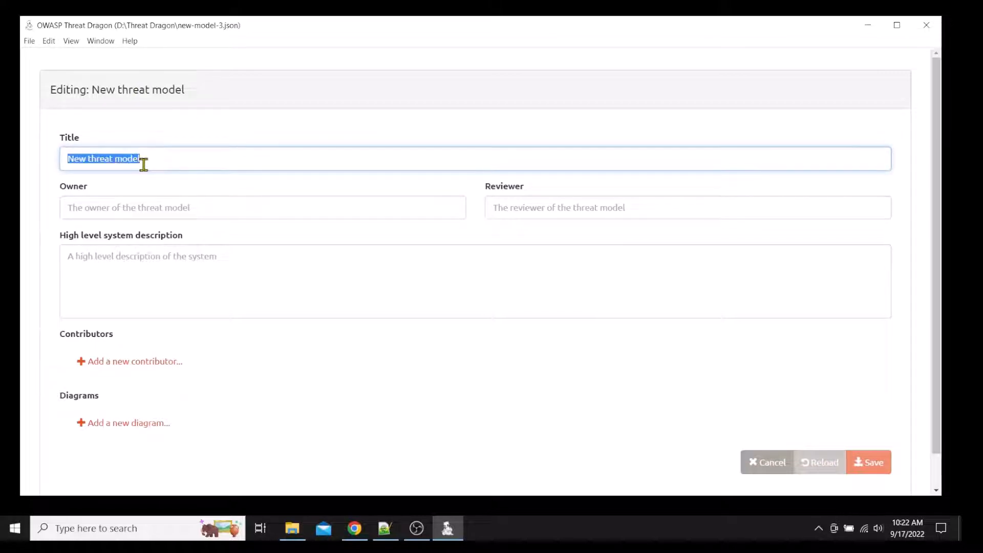
pyautogui.press('BackSpace')
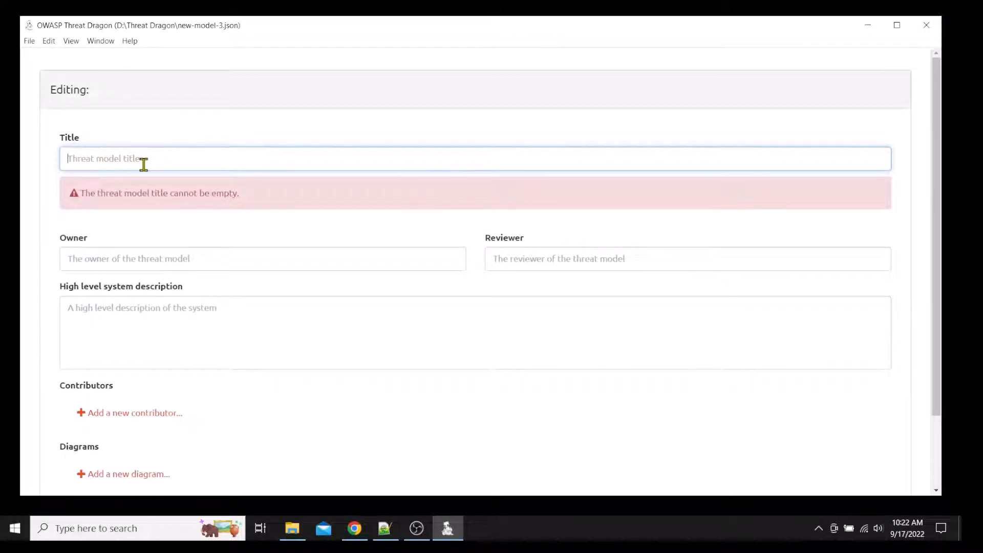
pyautogui.write('Web appl')
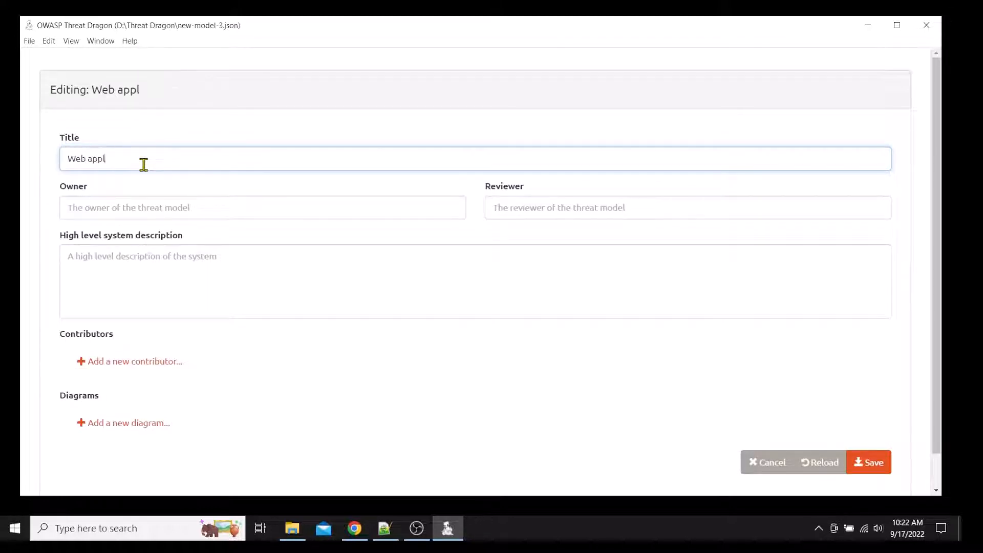
pyautogui.write('ication')
# - Enter the owner's name for the threat model and set the reviewer to "My users"
pyautogui.click(139, 209)
pyautogui.write('Gopi K')
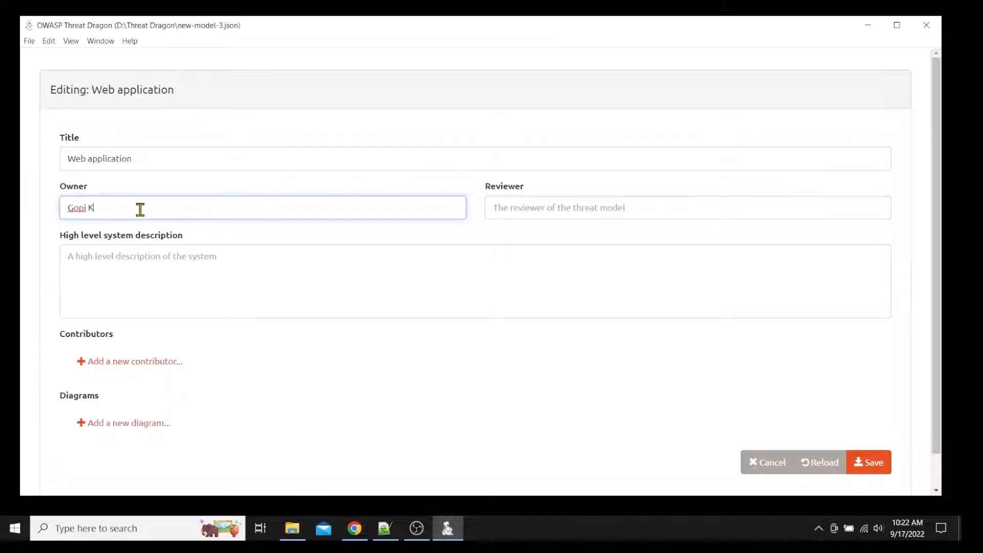
pyautogui.press('Tab')
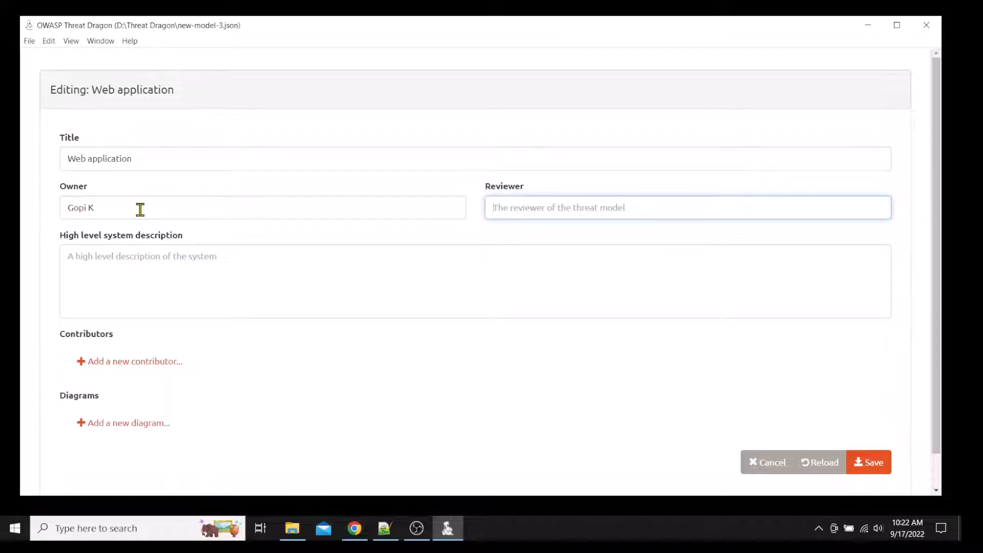
pyautogui.write('My users')
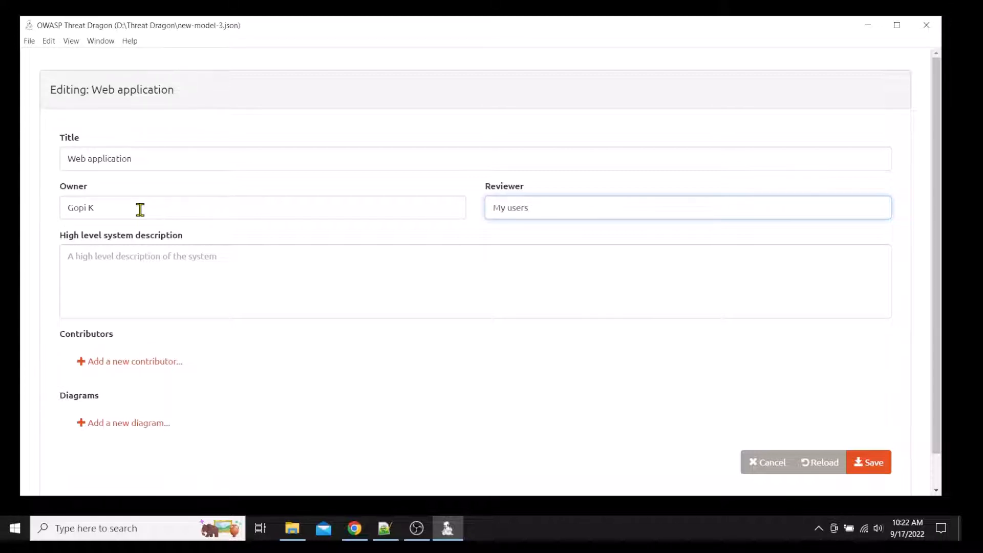
# - Copy the prepared web application description from Notepad++ and paste it as the threat model's high level system description
pyautogui.click(151, 279)
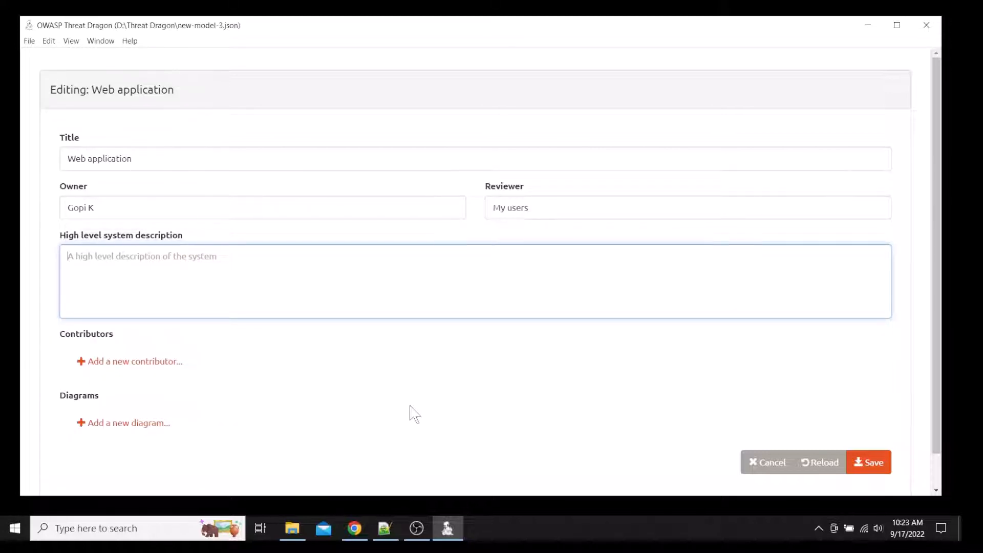
pyautogui.click(385, 530)
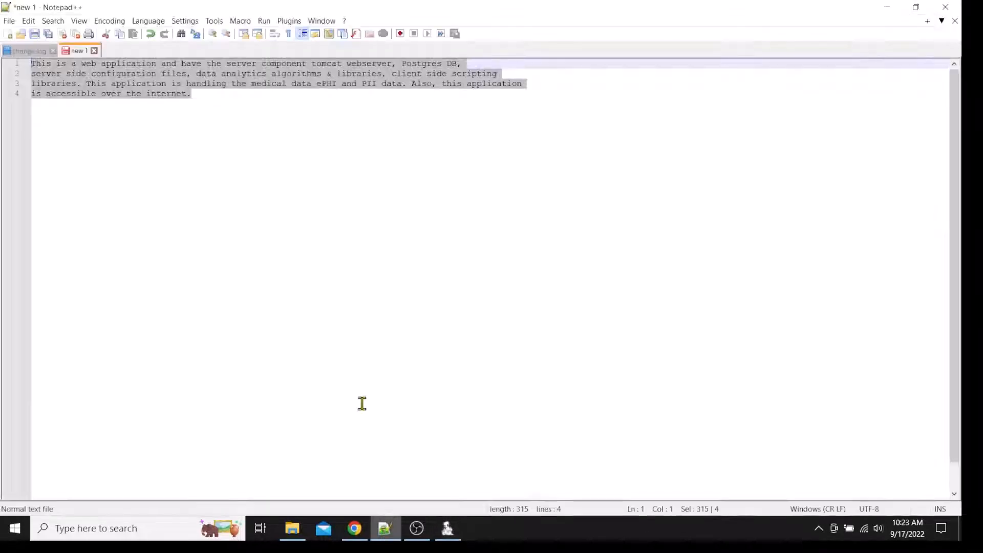
pyautogui.rightClick(237, 85)
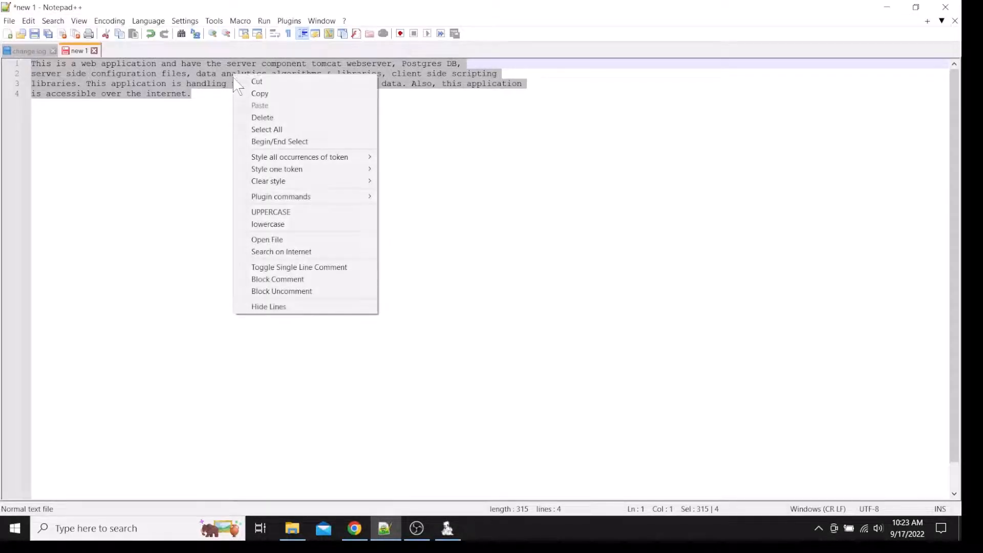
pyautogui.click(262, 97)
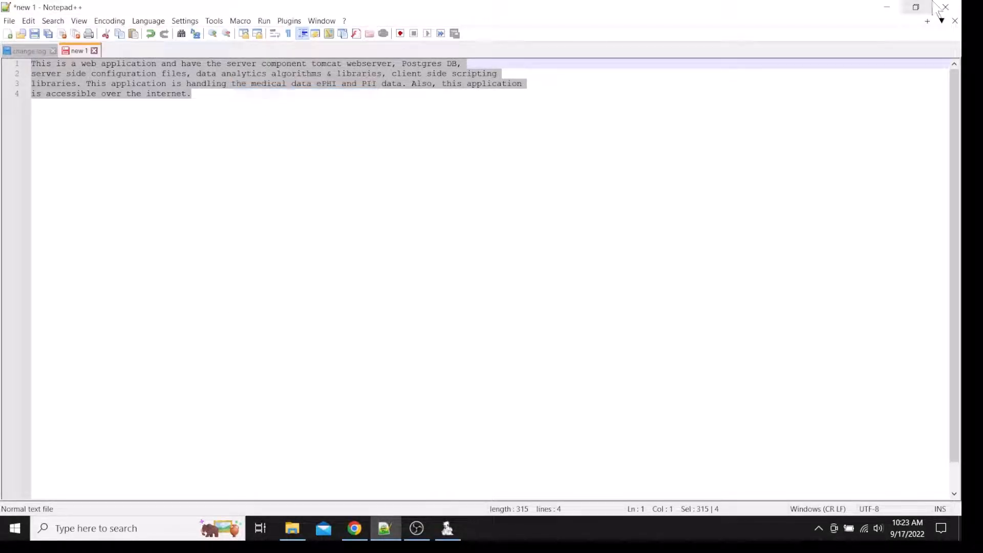
pyautogui.click(893, 8)
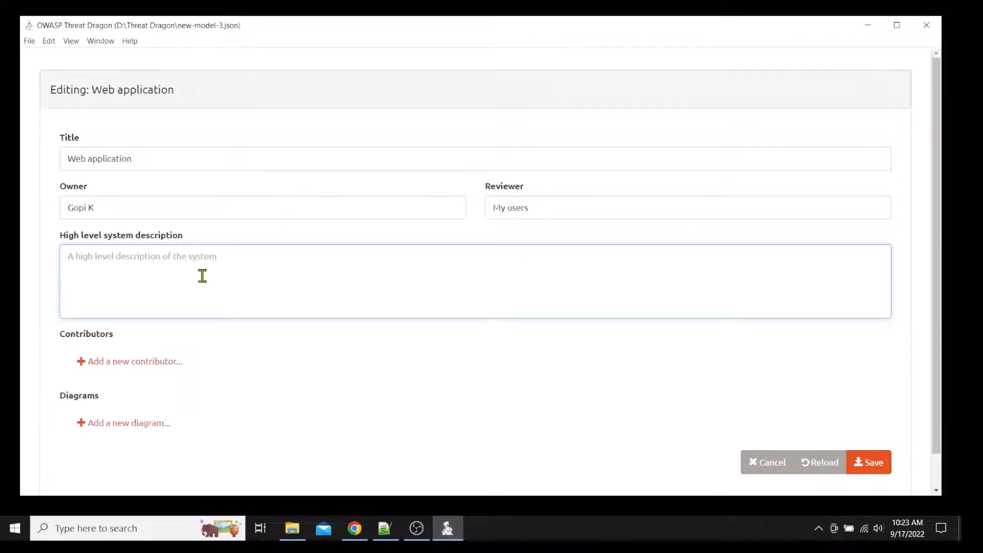
pyautogui.hotkey('ctrl', 'v')
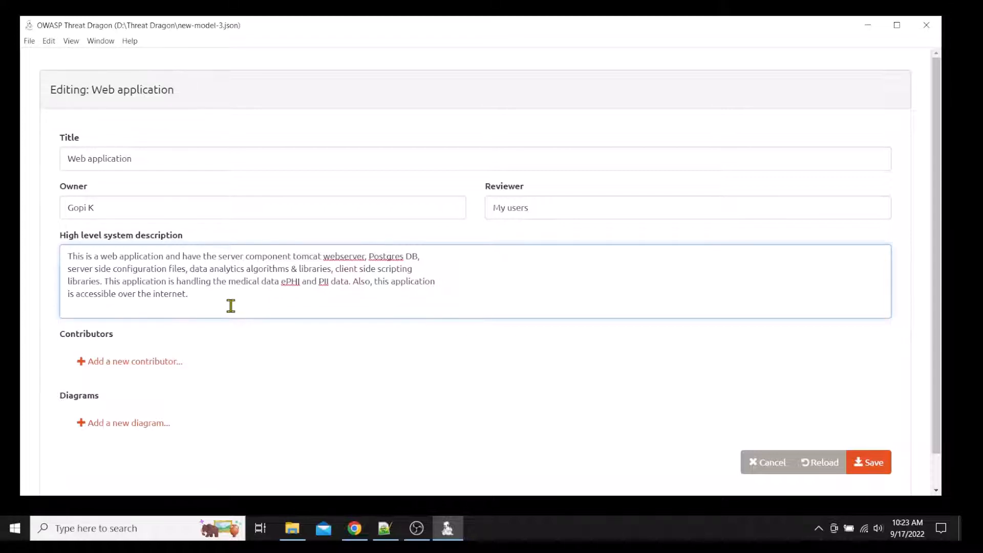
# - Add a contributor named "My Users" to the threat model
pyautogui.click(133, 363)
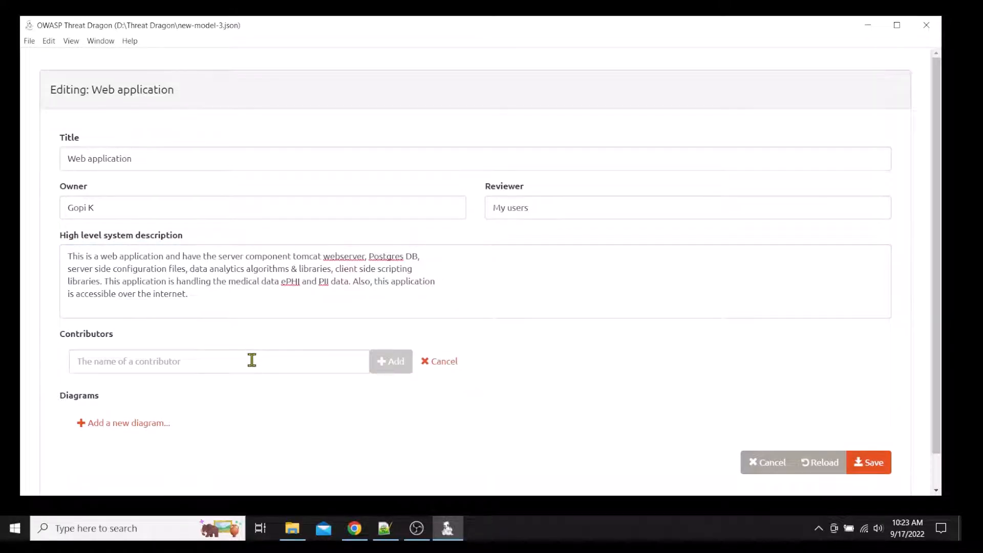
pyautogui.click(252, 360)
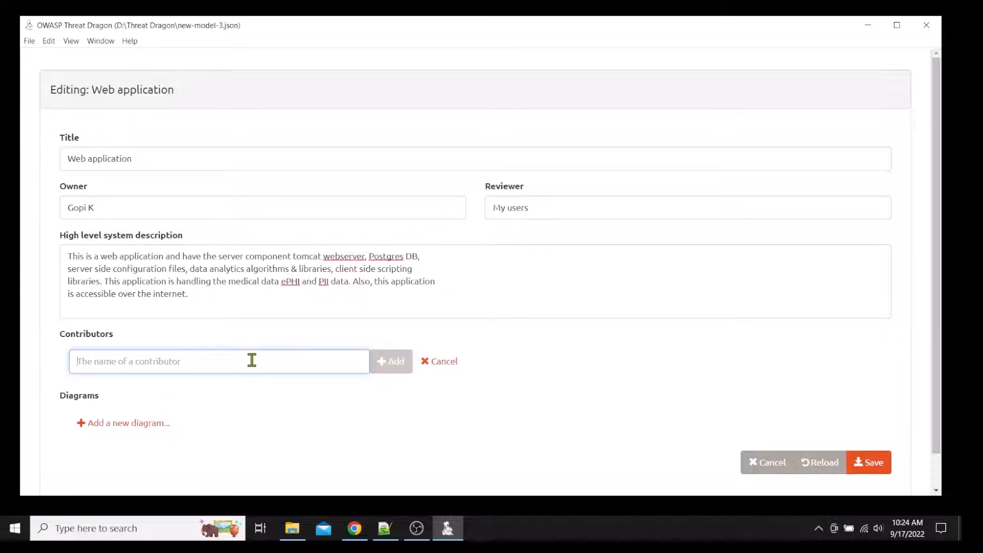
pyautogui.write('My Users')
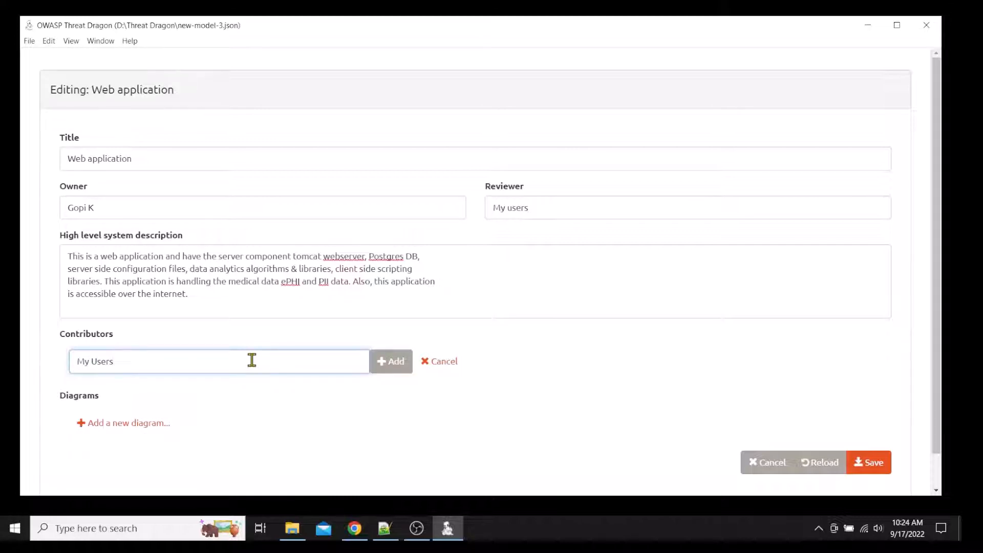
pyautogui.click(400, 365)
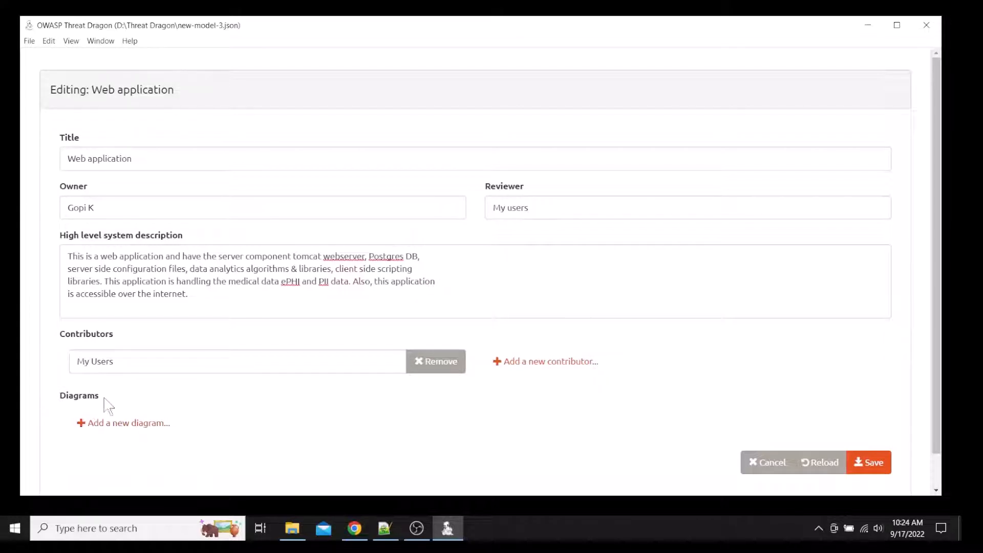
# - Add a diagram titled "Web Application" to the threat model and save the model
pyautogui.click(125, 429)
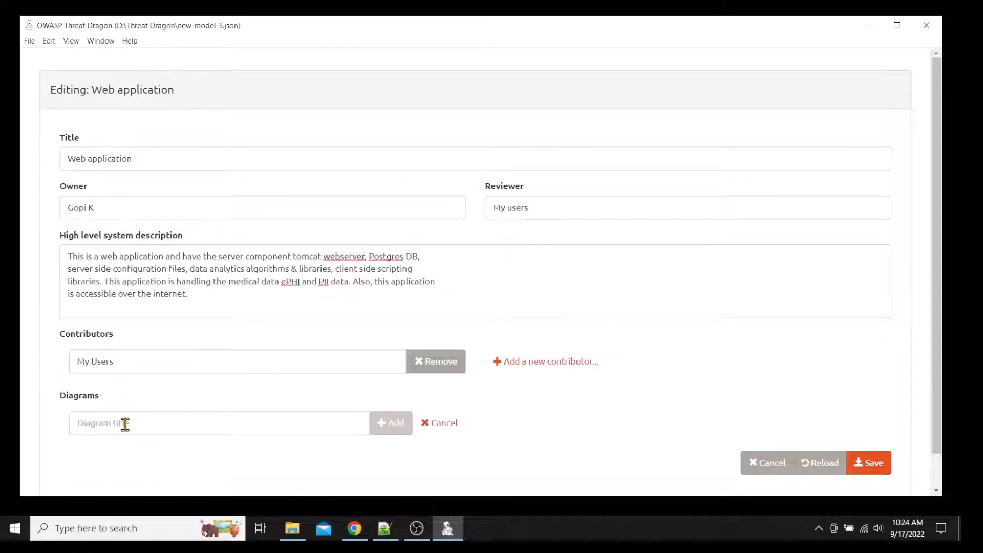
pyautogui.click(171, 423)
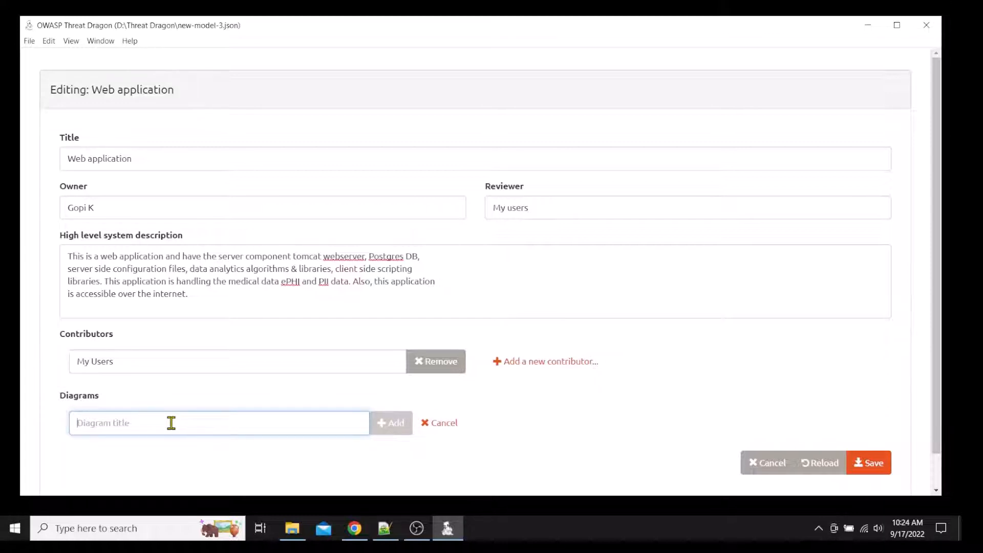
pyautogui.write('Web Application')
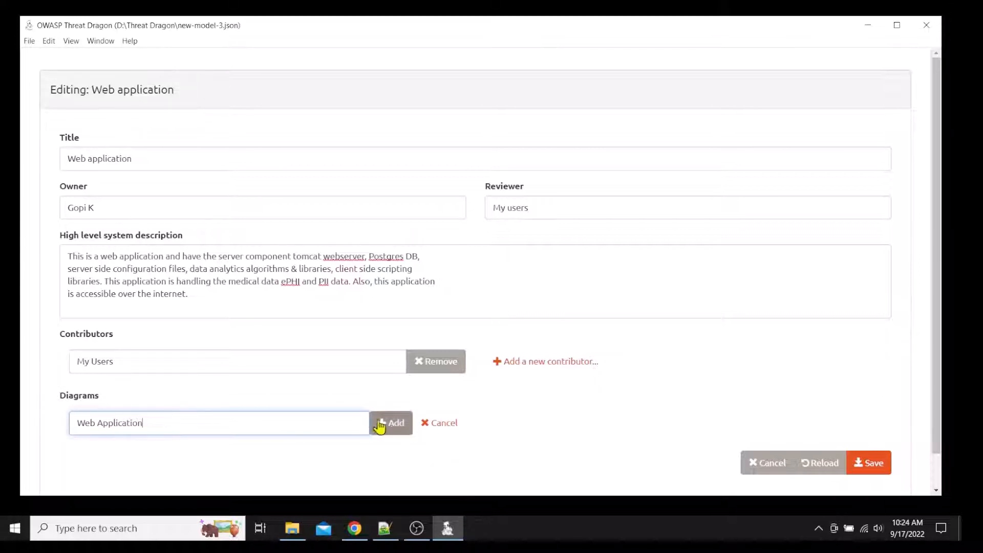
pyautogui.click(396, 429)
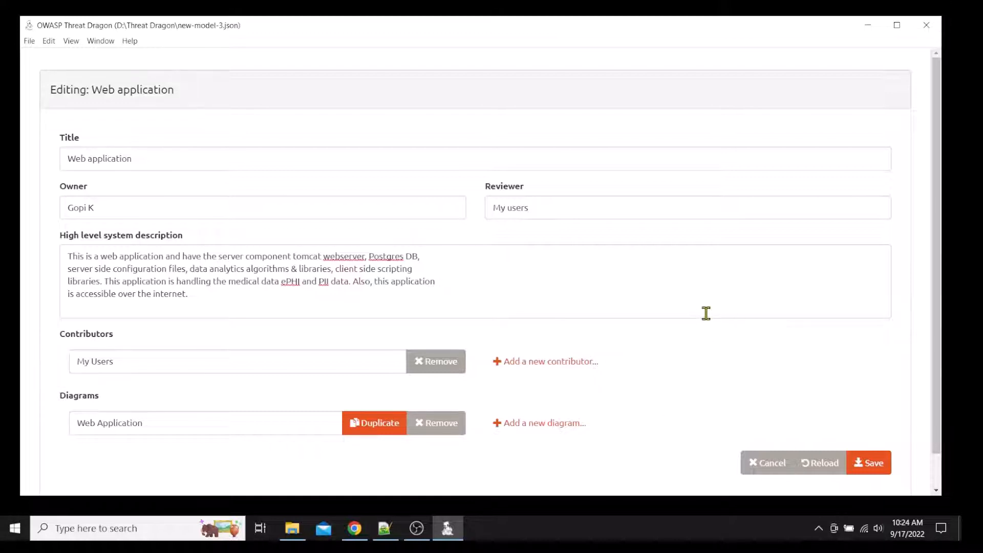
pyautogui.click(881, 466)
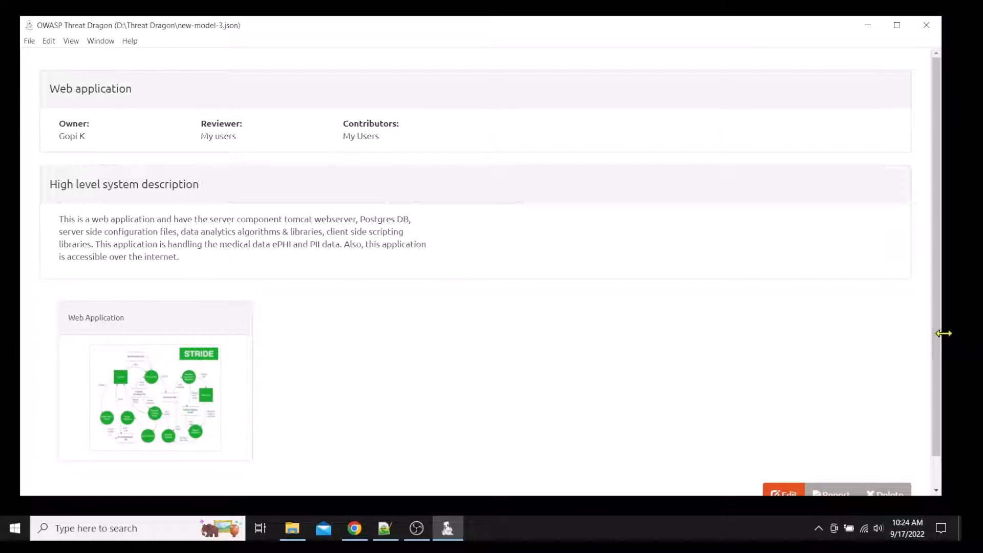
pyautogui.scroll(-1, 942, 346)
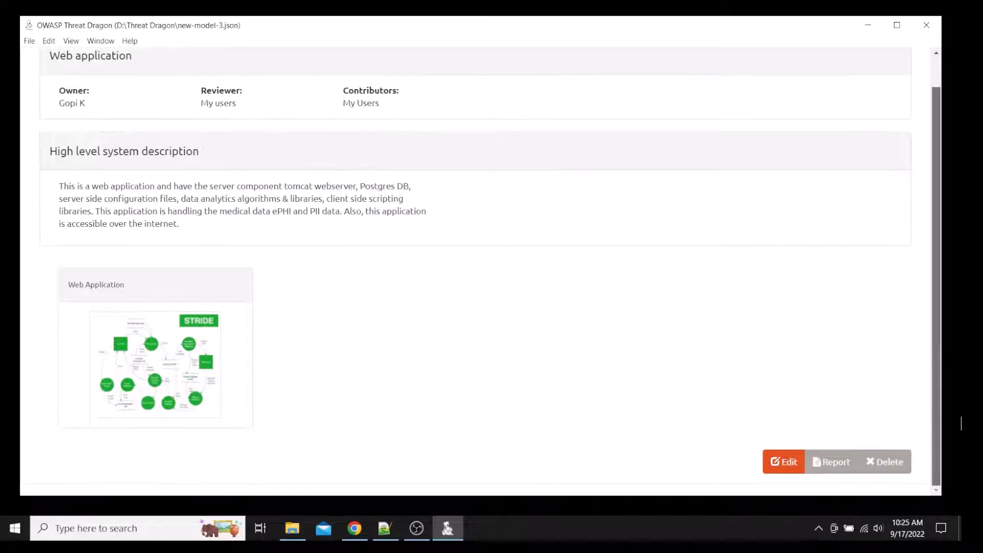
pyautogui.click(783, 463)
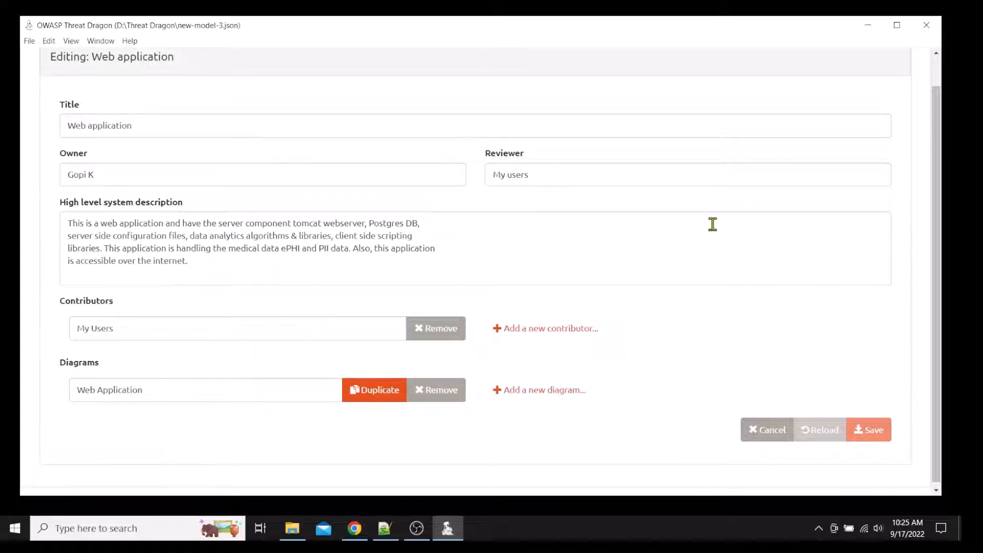
pyautogui.click(758, 433)
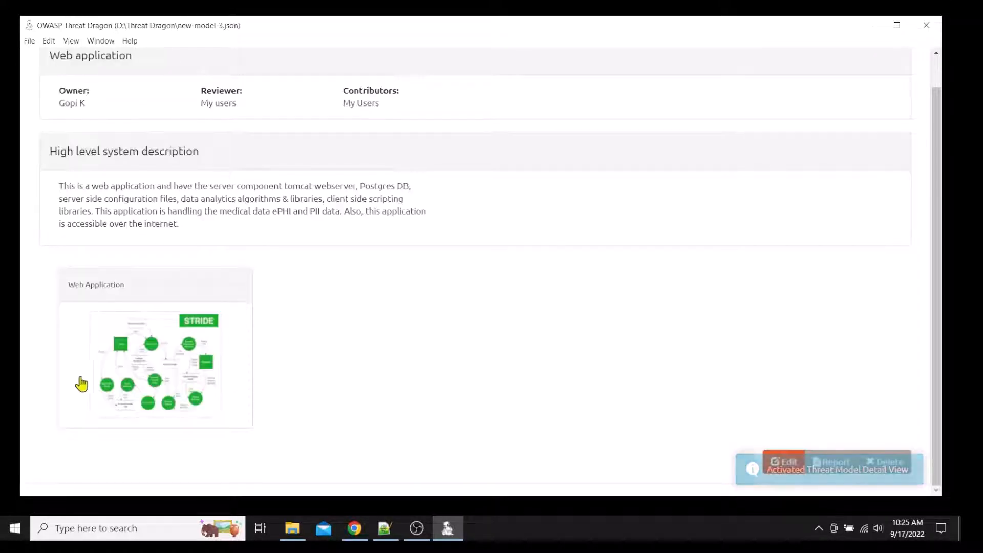
# - Open the Web Application diagram for editing with the STRIDE methodology and the diagram shapes shown
pyautogui.click(179, 371)
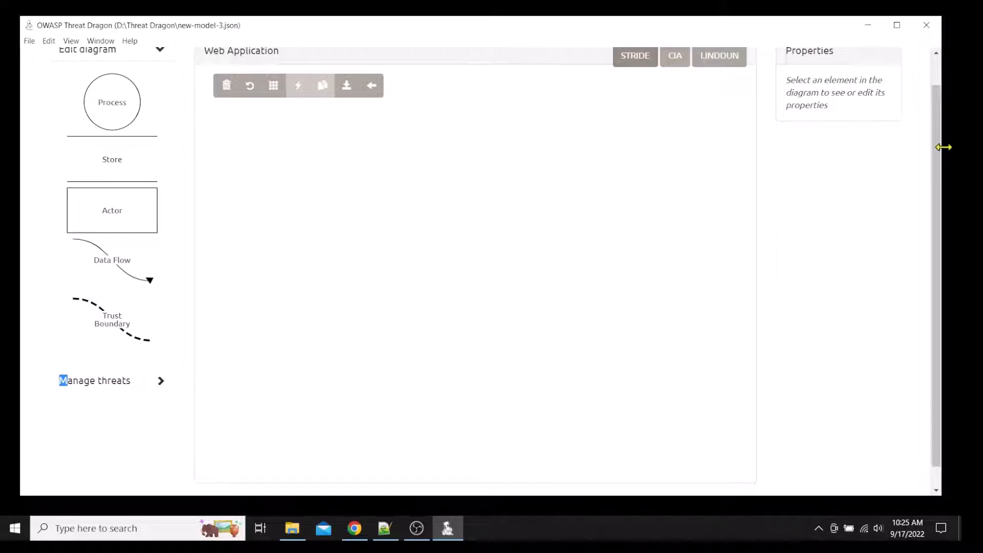
pyautogui.moveTo(942, 154); pyautogui.dragTo(946, 106)
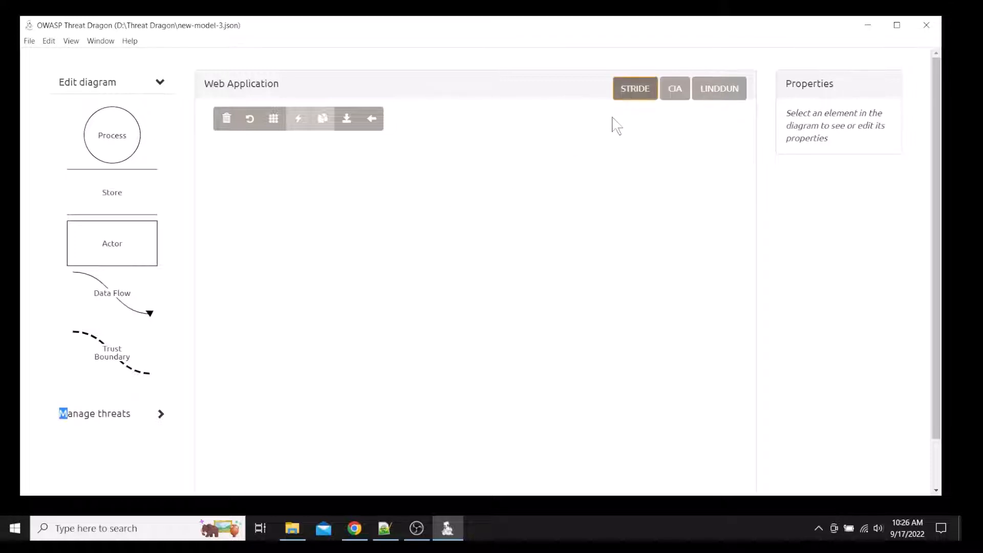
pyautogui.click(629, 93)
pyautogui.click(160, 83)
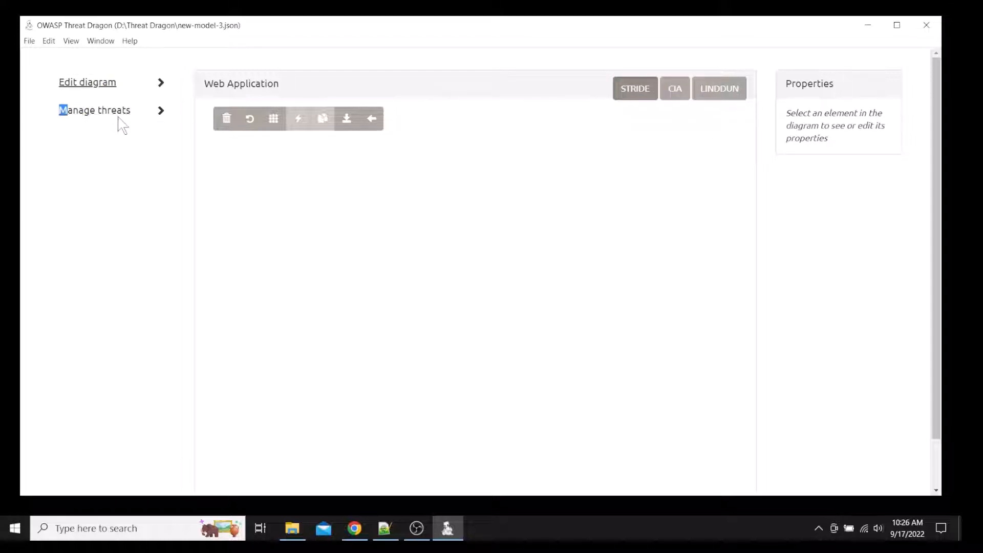
pyautogui.click(162, 83)
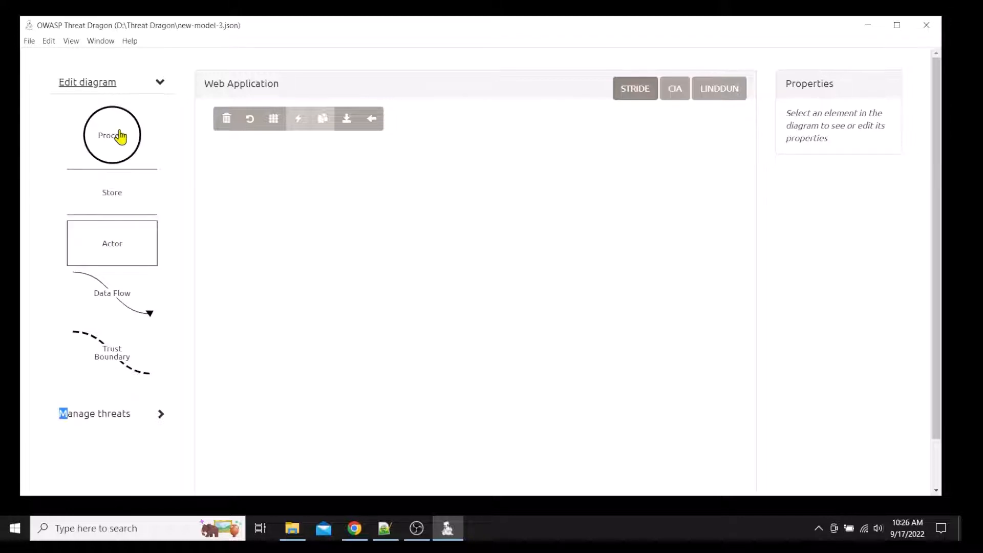
# - Add two actors to the diagram and place the second one directly below the first
pyautogui.click(135, 252)
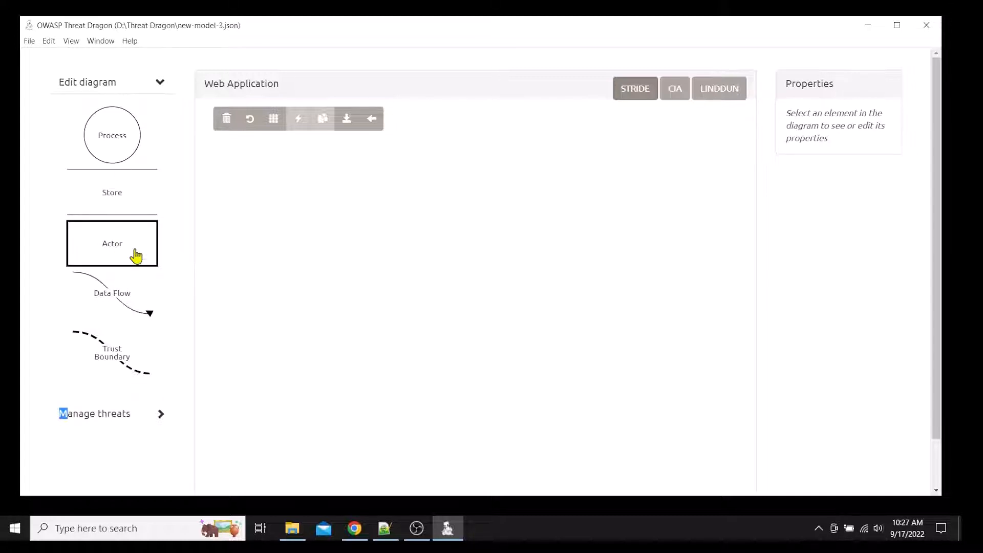
pyautogui.click(284, 192)
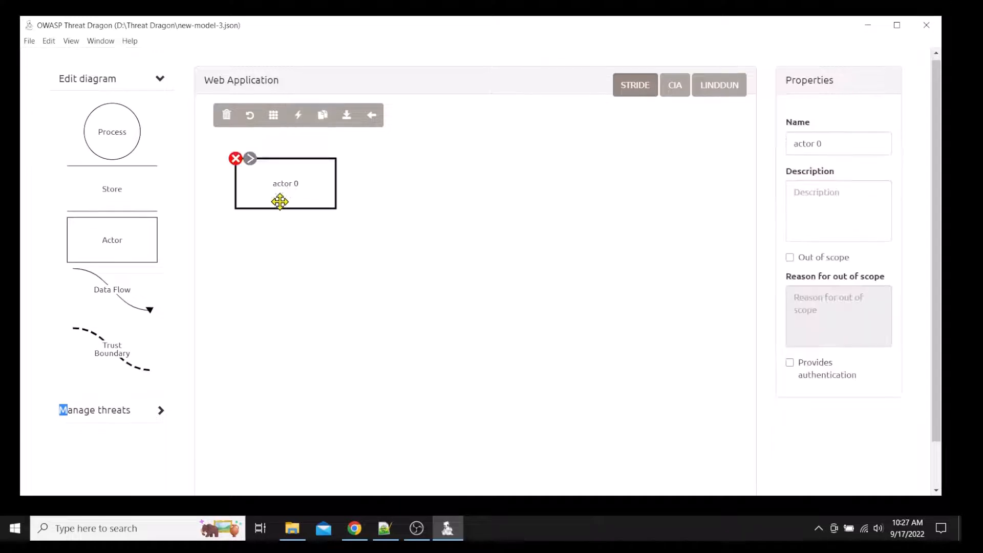
pyautogui.click(122, 253)
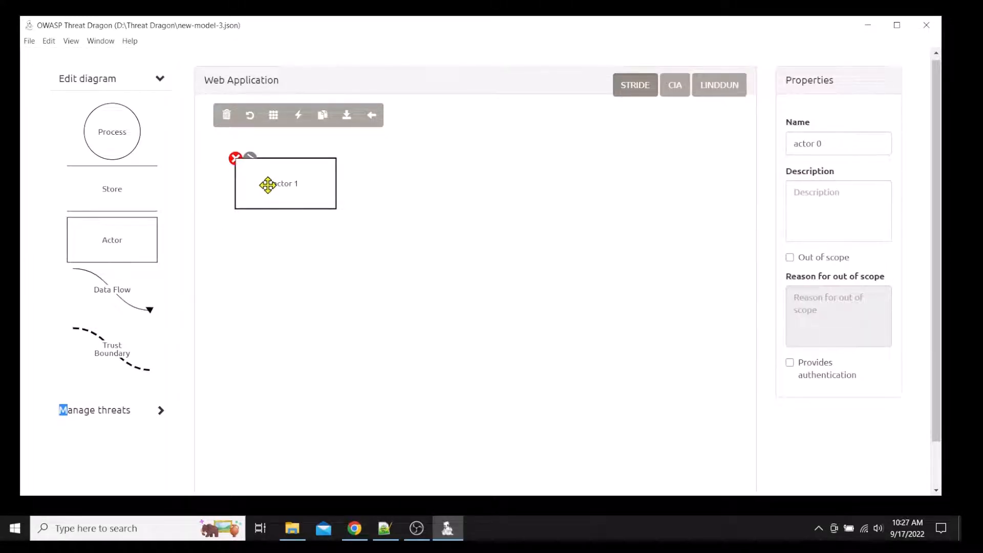
pyautogui.moveTo(267, 186); pyautogui.dragTo(269, 287)
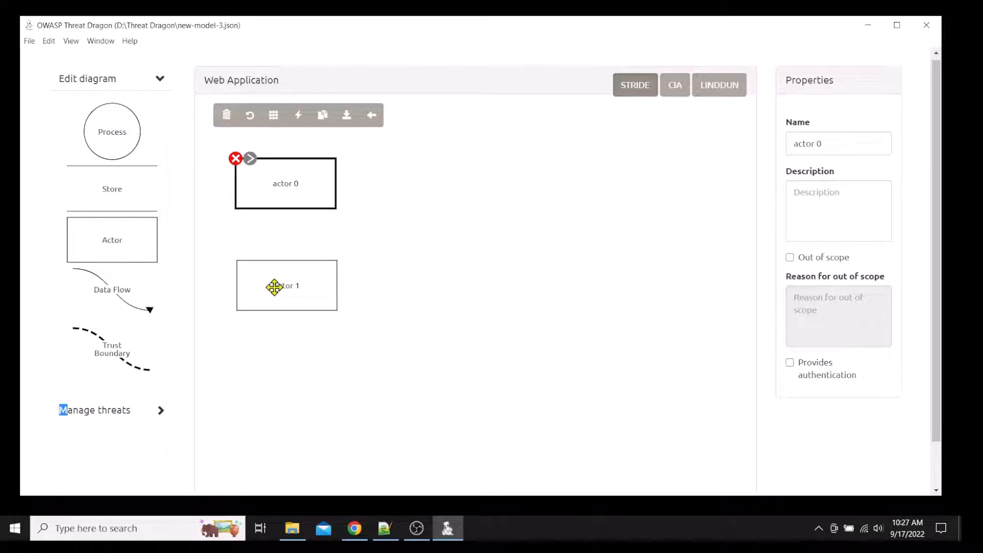
# - Add a process in the middle of the diagram and a store to its lower right
pyautogui.click(118, 135)
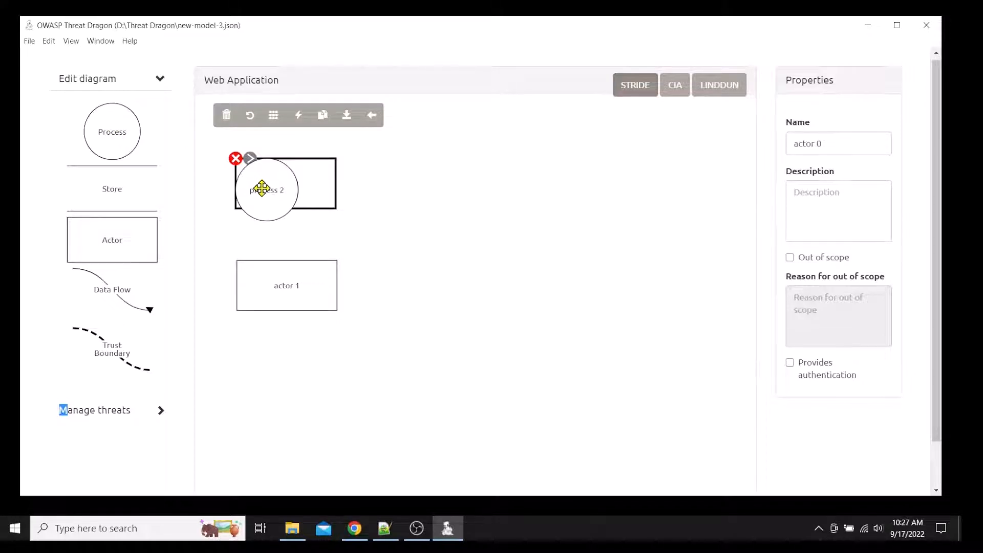
pyautogui.moveTo(265, 190); pyautogui.dragTo(472, 224)
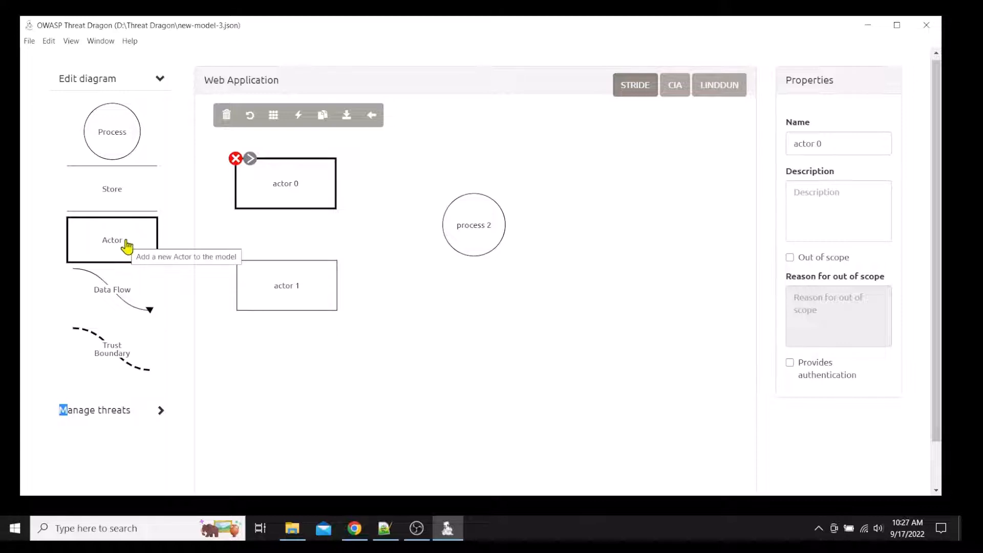
pyautogui.click(122, 190)
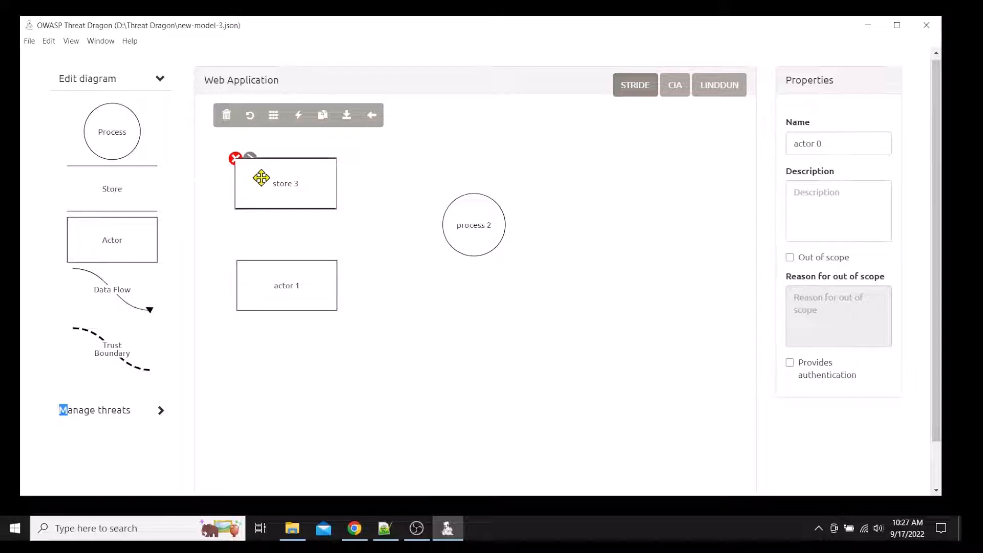
pyautogui.moveTo(261, 177); pyautogui.dragTo(640, 296)
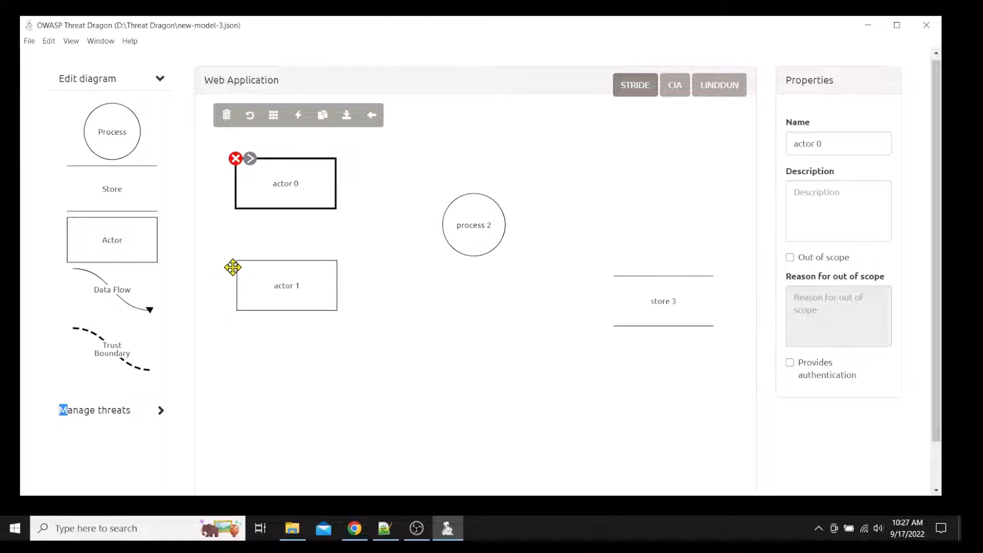
# - Add another store above the existing one and delete the surplus store covering the upper actor
pyautogui.click(123, 191)
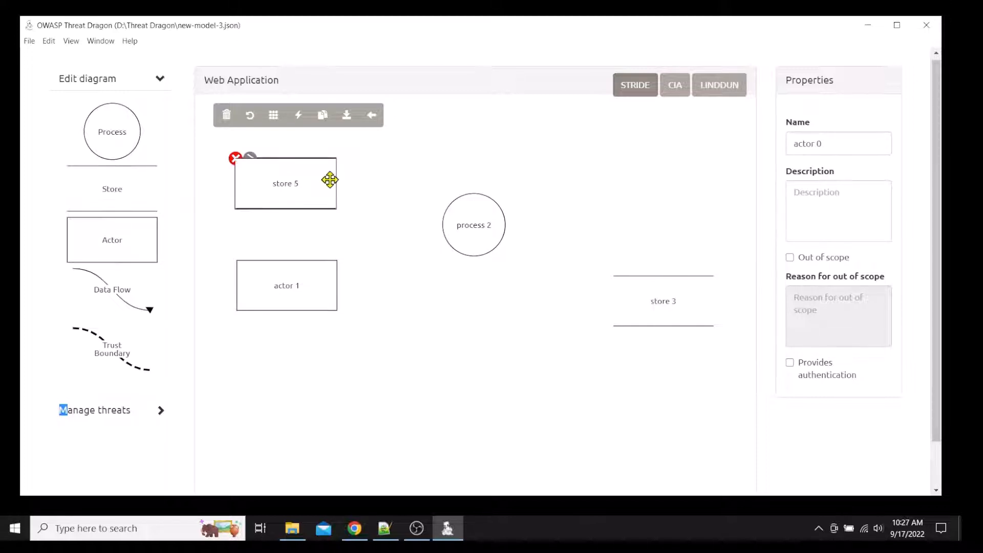
pyautogui.moveTo(314, 174); pyautogui.dragTo(690, 140)
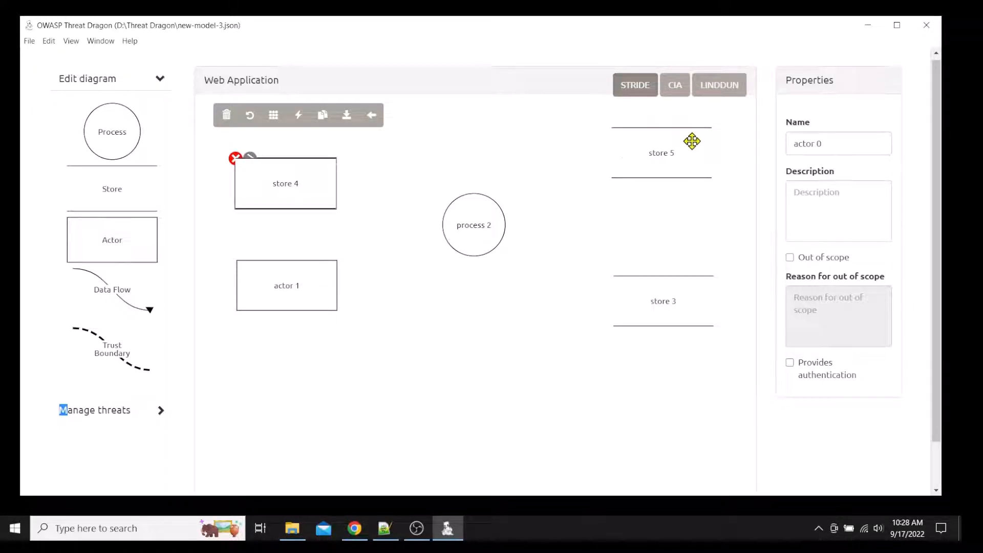
pyautogui.click(300, 193)
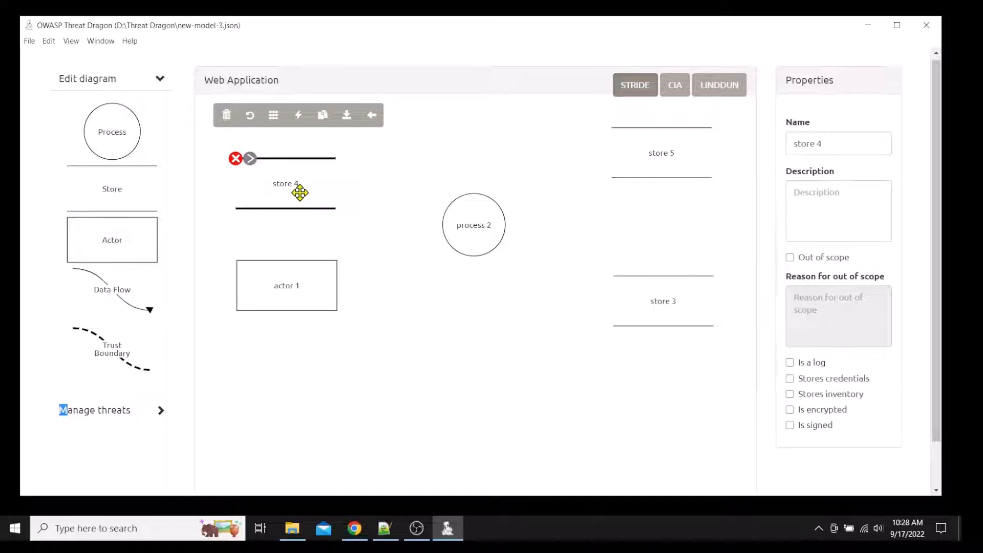
pyautogui.click(236, 159)
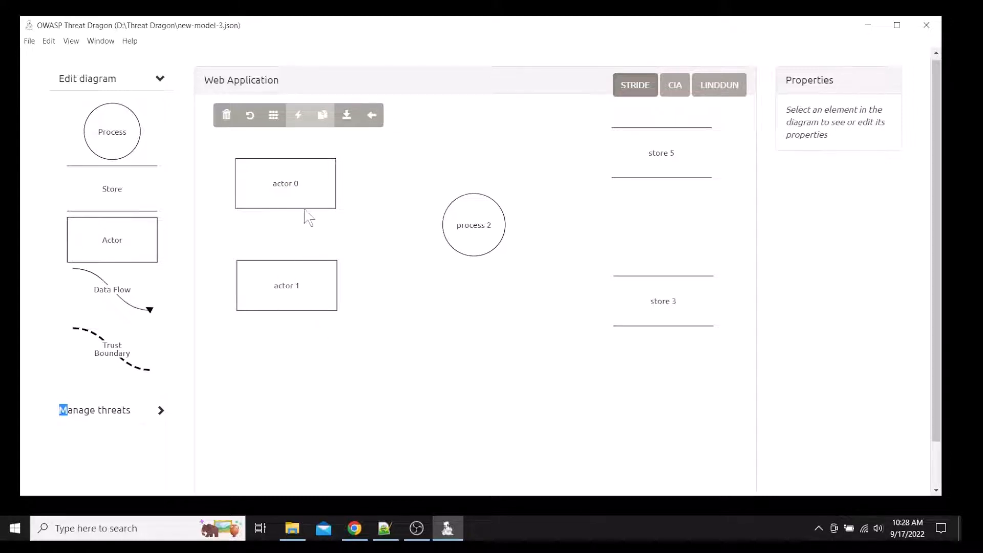
# - Name the upper actor "User", describe it as "Low privileged user", keep it in scope and mark it as providing authentication
pyautogui.click(302, 193)
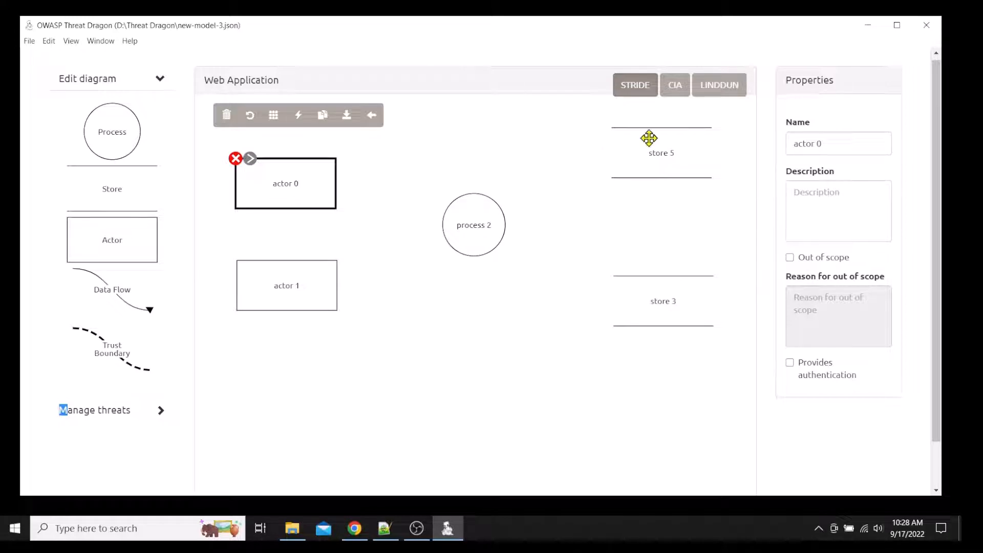
pyautogui.click(829, 142)
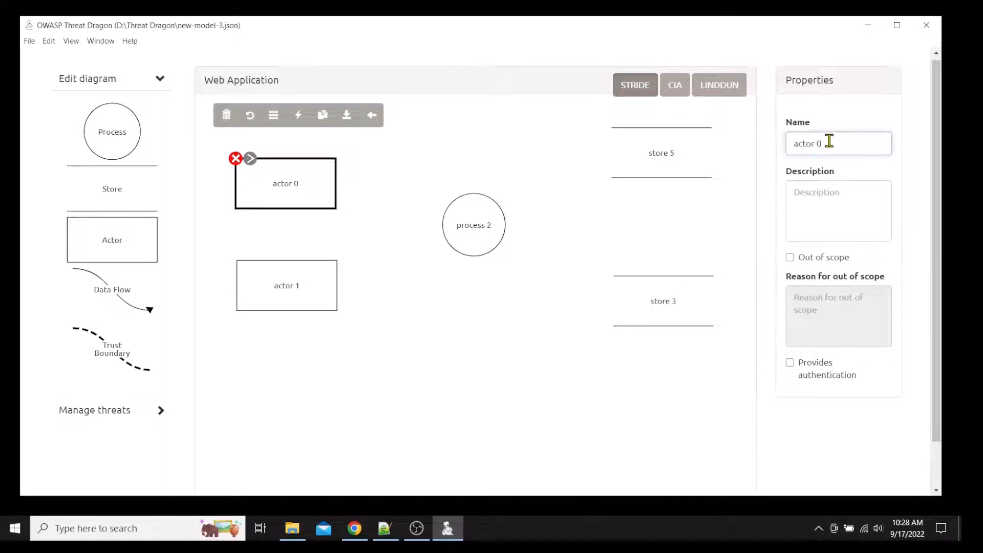
pyautogui.moveTo(822, 141); pyautogui.dragTo(778, 145)
pyautogui.write('User')
pyautogui.click(845, 201)
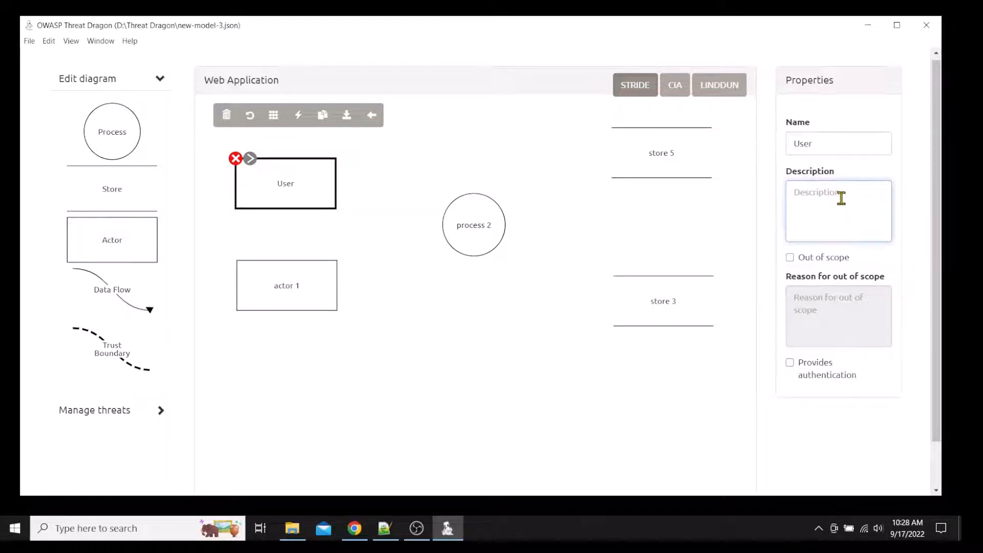
pyautogui.write('Low privile')
pyautogui.click(792, 259)
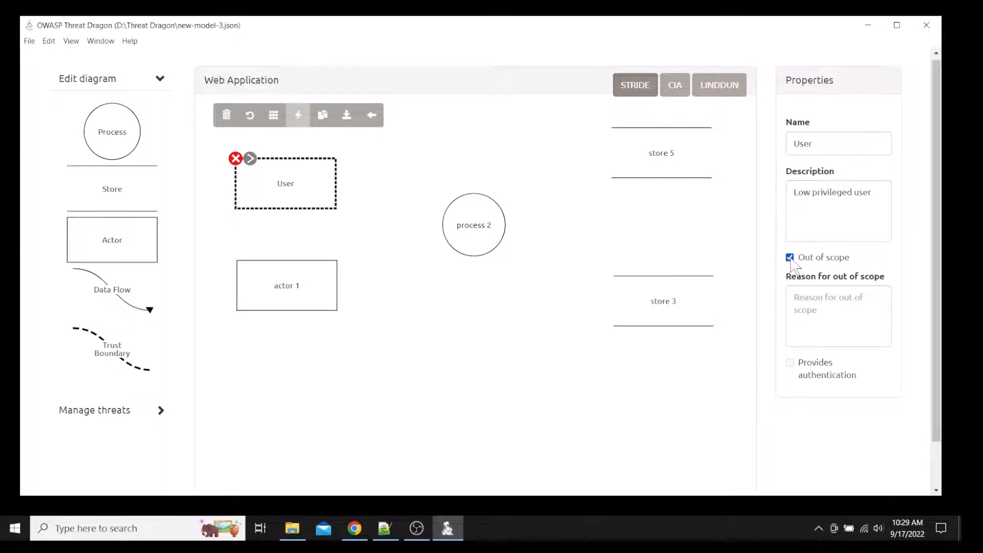
pyautogui.click(792, 259)
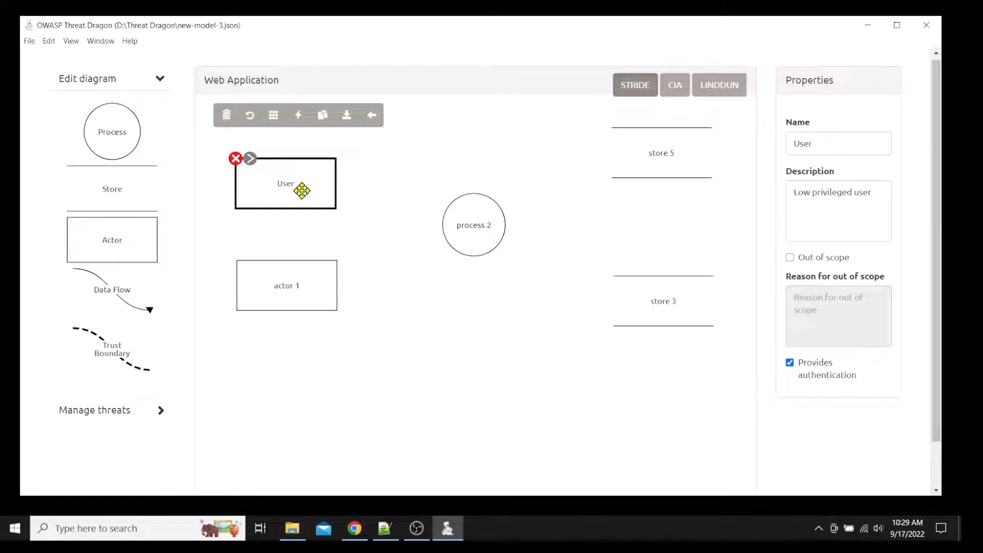
# - Name the lower actor "Administrator", describe it as "High privileged user" and mark it as providing authentication
pyautogui.click(280, 275)
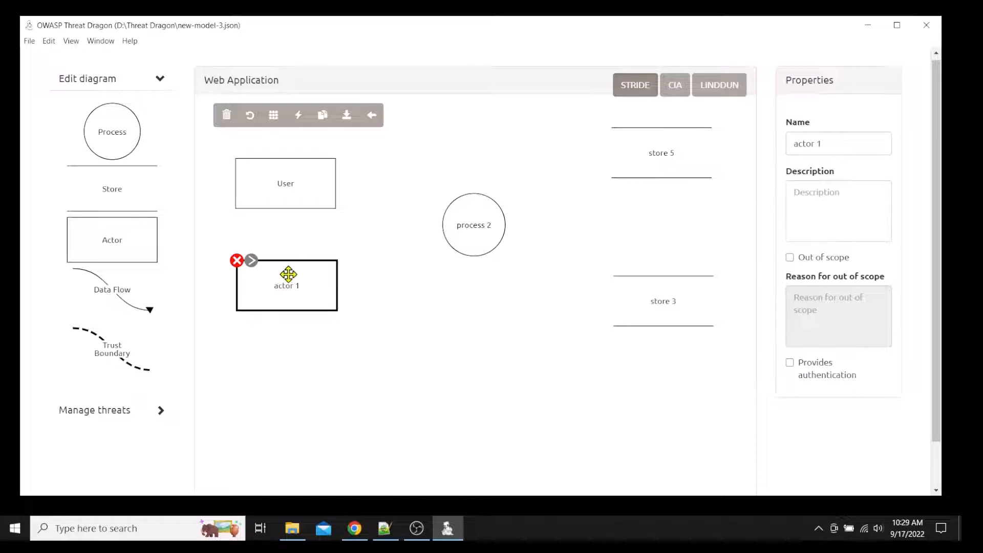
pyautogui.tripleClick(828, 147)
pyautogui.press('BackSpace')
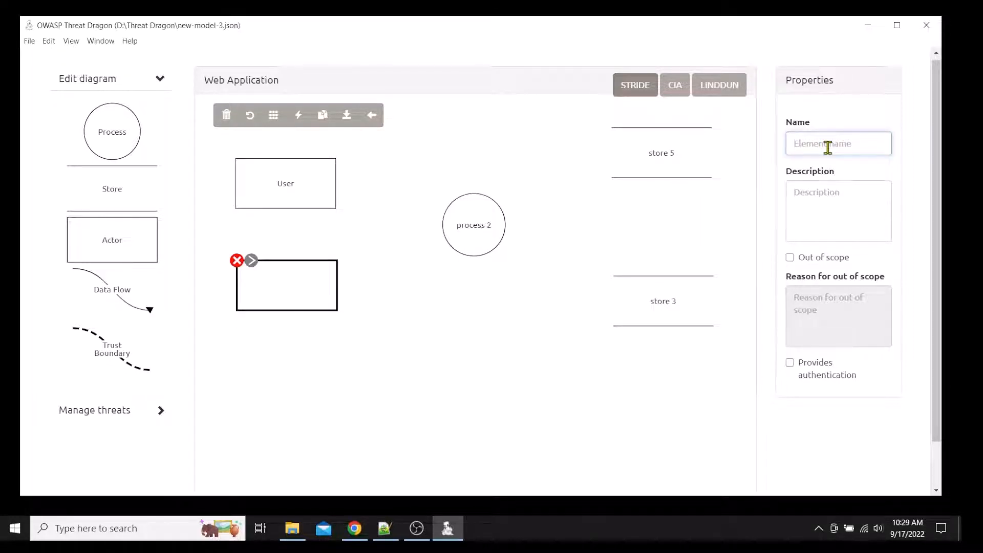
pyautogui.write('Administrator')
pyautogui.click(838, 212)
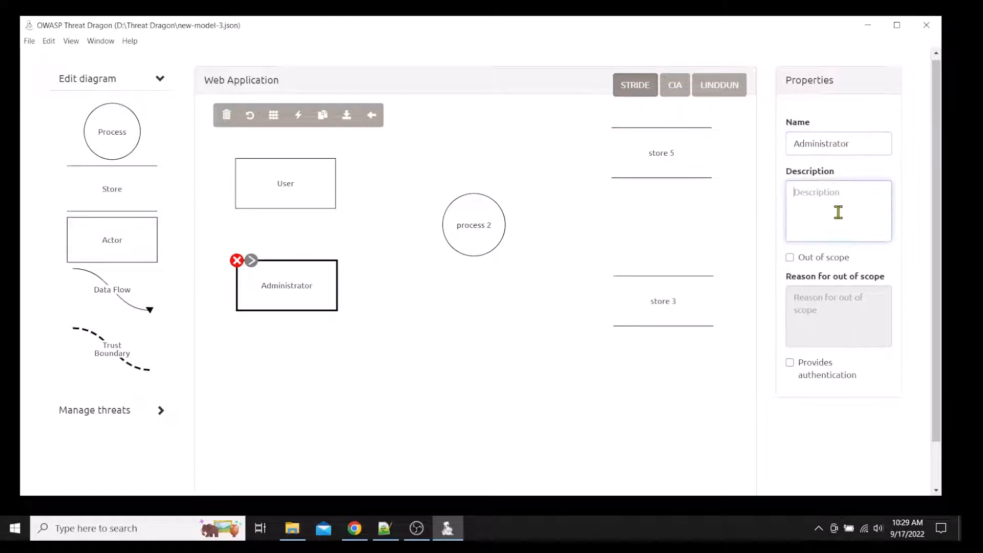
pyautogui.write('High privileged user')
pyautogui.click(791, 363)
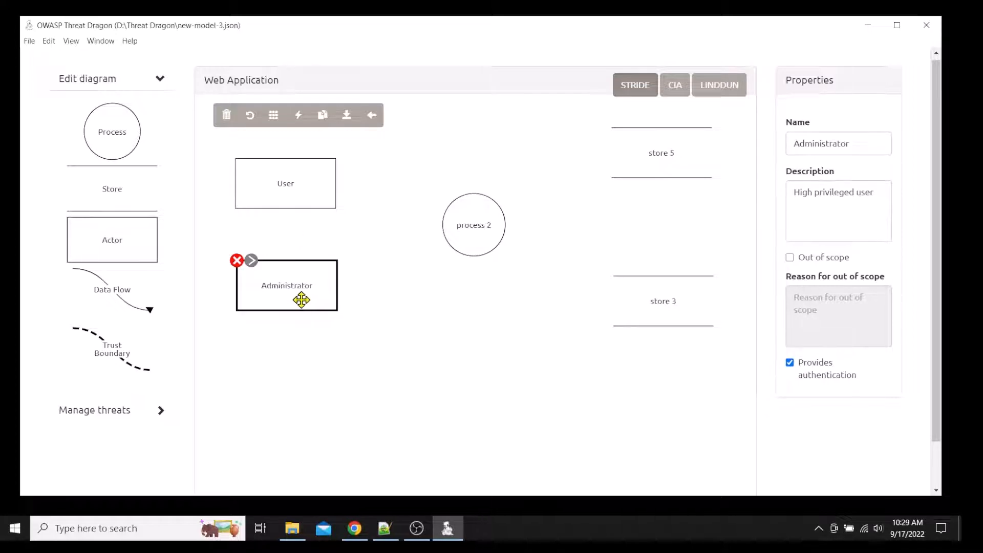
# - Rename the process in the middle of the diagram as "Webserver"
pyautogui.click(467, 222)
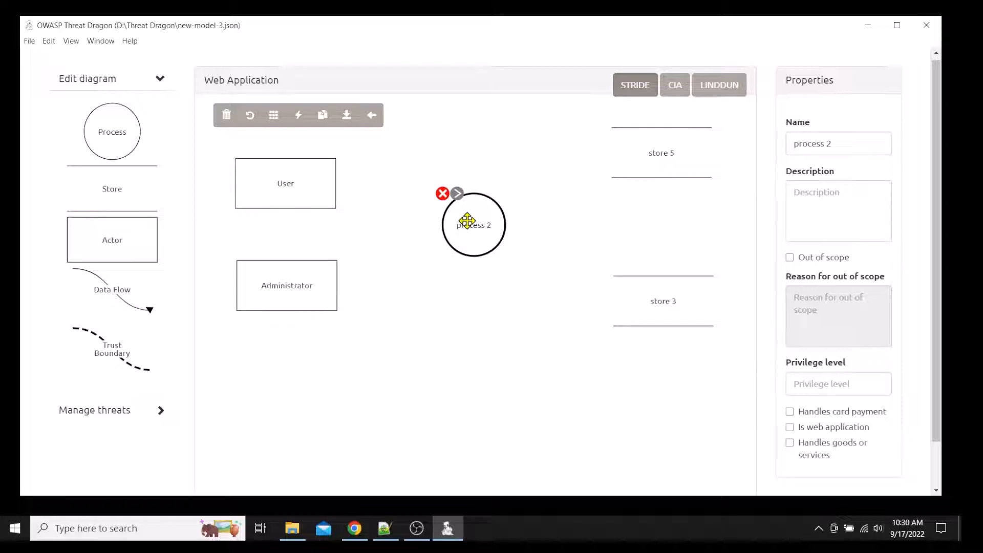
pyautogui.tripleClick(858, 146)
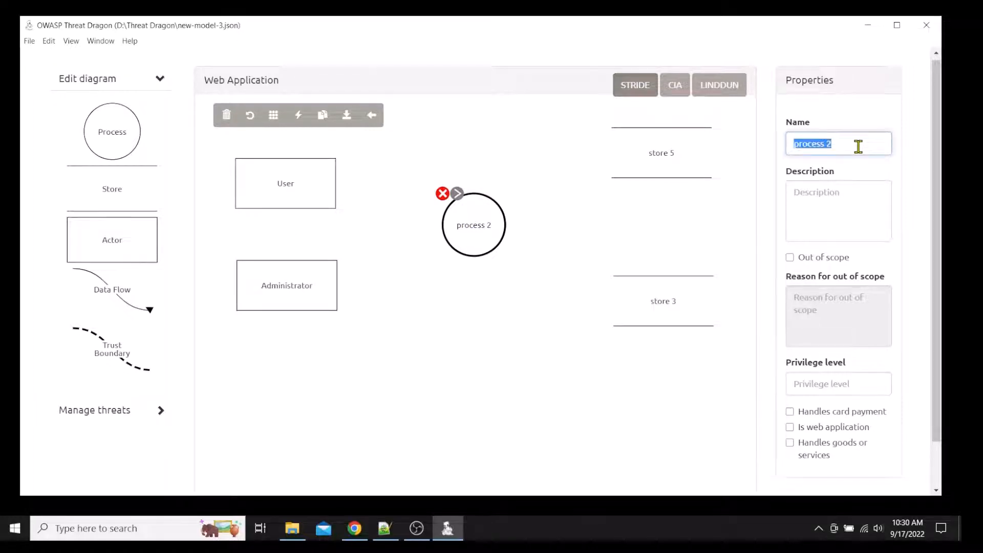
pyautogui.write('Webse')
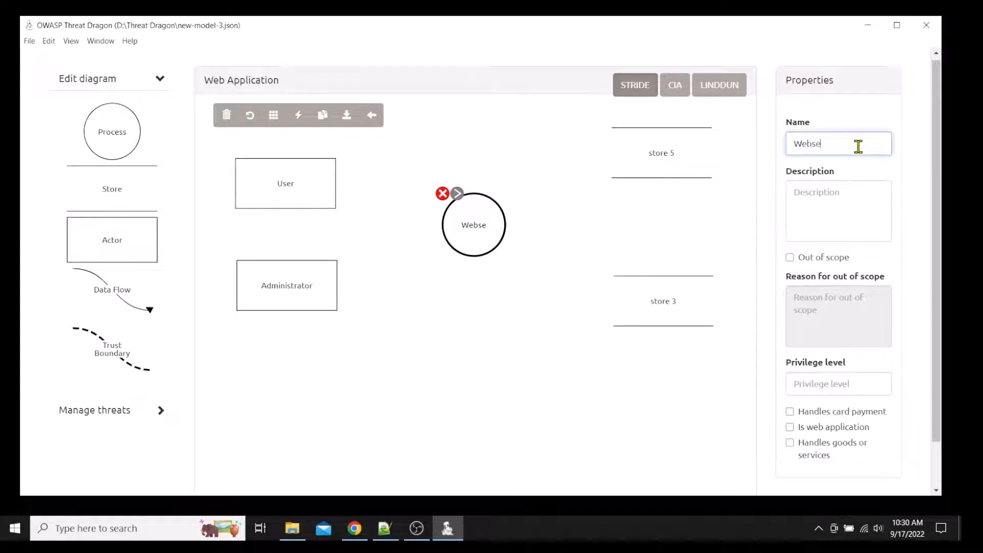
pyautogui.write('rver')
# - Rename the upper store in the diagram as "Server configuration Files"
pyautogui.click(660, 156)
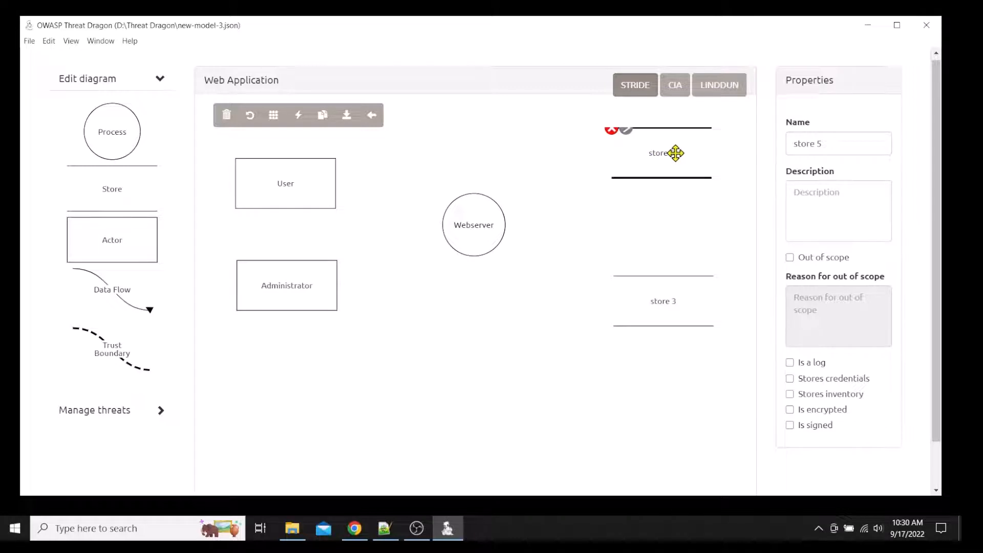
pyautogui.click(826, 145)
pyautogui.hotkey('ctrl', 'a')
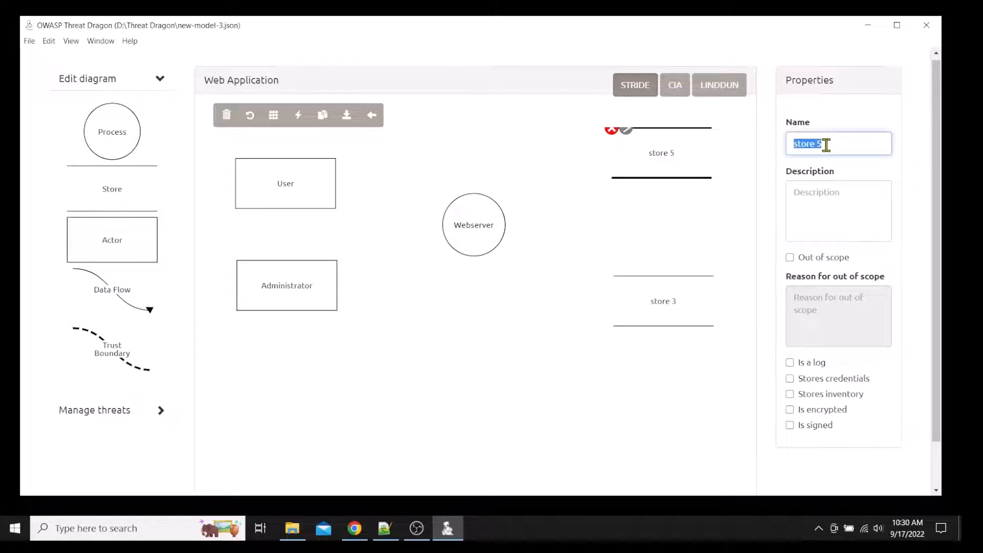
pyautogui.write('Server configuration Files')
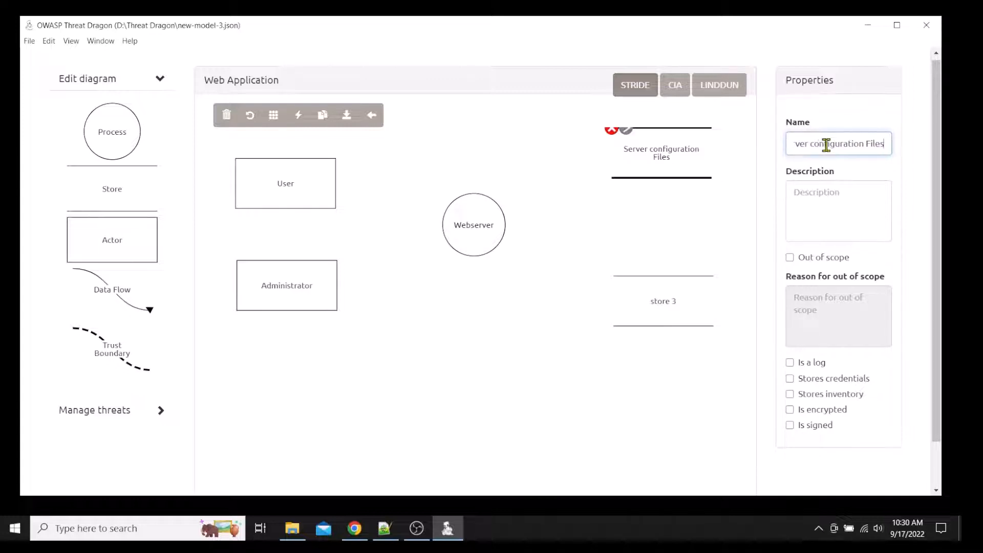
# - Describe the upper store as "Server configuration files to store back end service credentials" and mark it as storing credentials and inventory
pyautogui.click(815, 205)
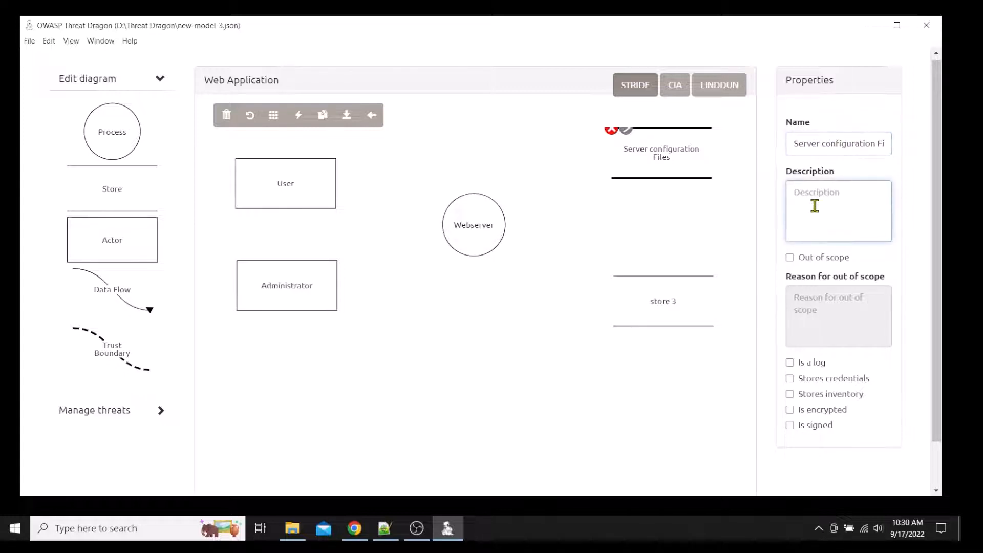
pyautogui.write('Serve')
pyautogui.write('r configuration files to store back')
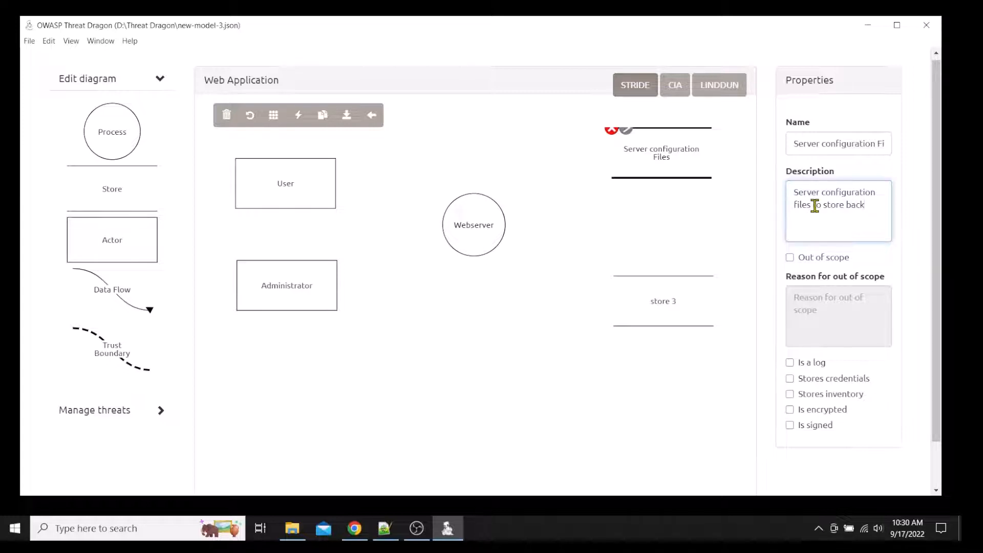
pyautogui.write('end service credentials')
pyautogui.click(790, 380)
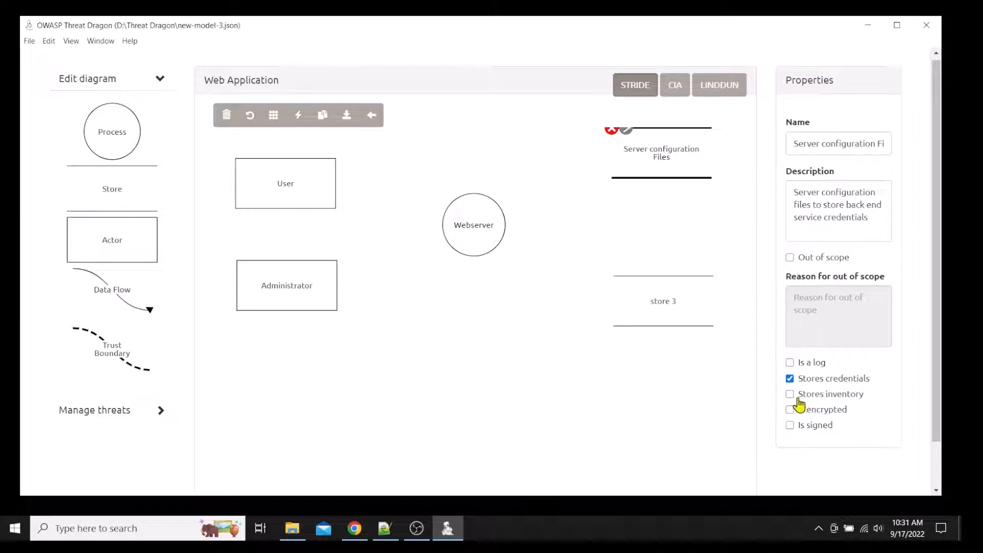
pyautogui.click(790, 396)
# - Name the lower store "Database", describe it as "Database Server" and mark it as storing credentials and inventory
pyautogui.click(648, 292)
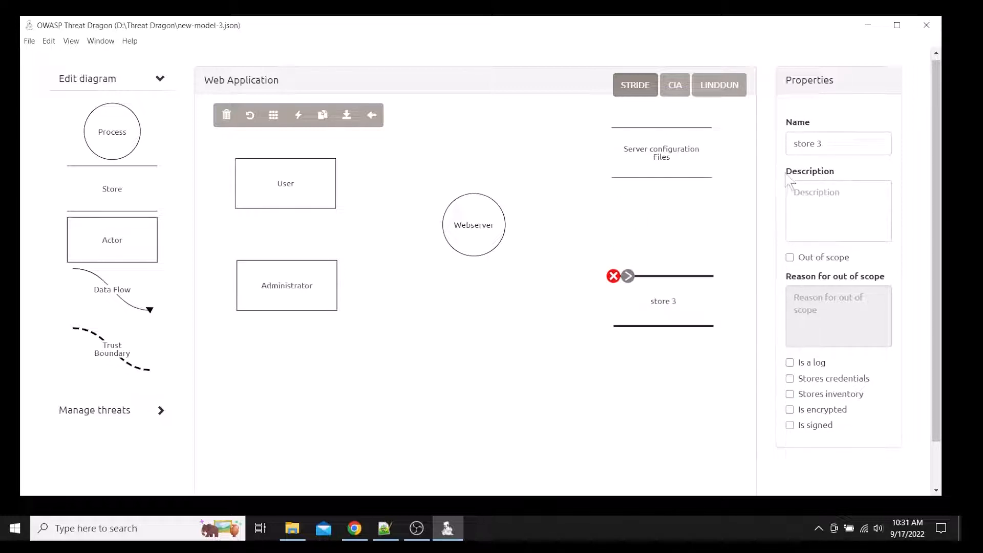
pyautogui.tripleClick(835, 145)
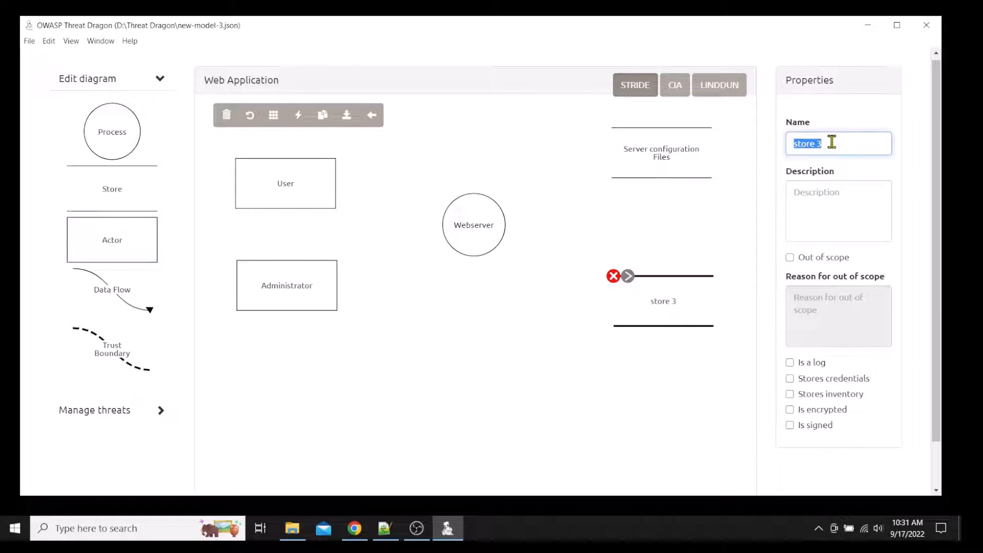
pyautogui.write('Database')
pyautogui.click(831, 209)
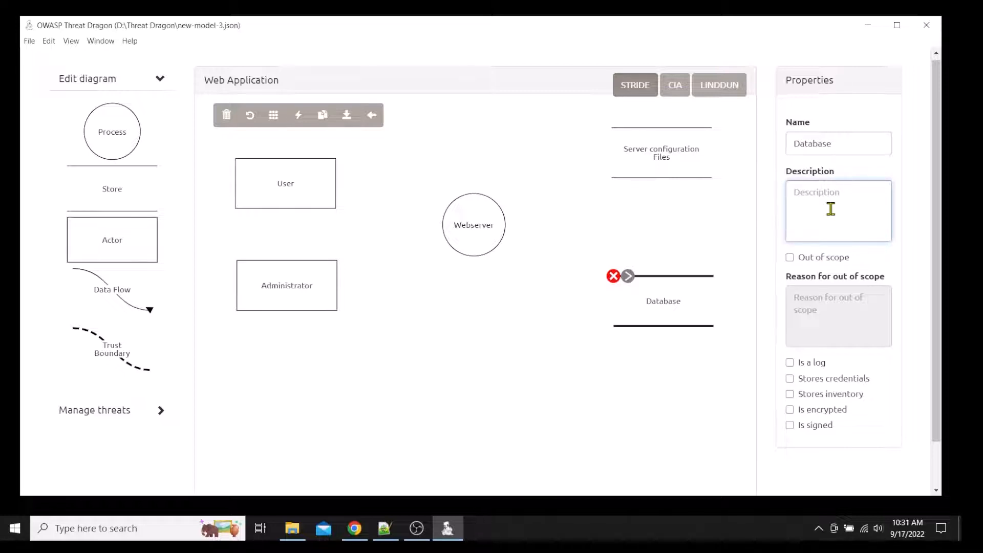
pyautogui.write('Database Server')
pyautogui.click(790, 379)
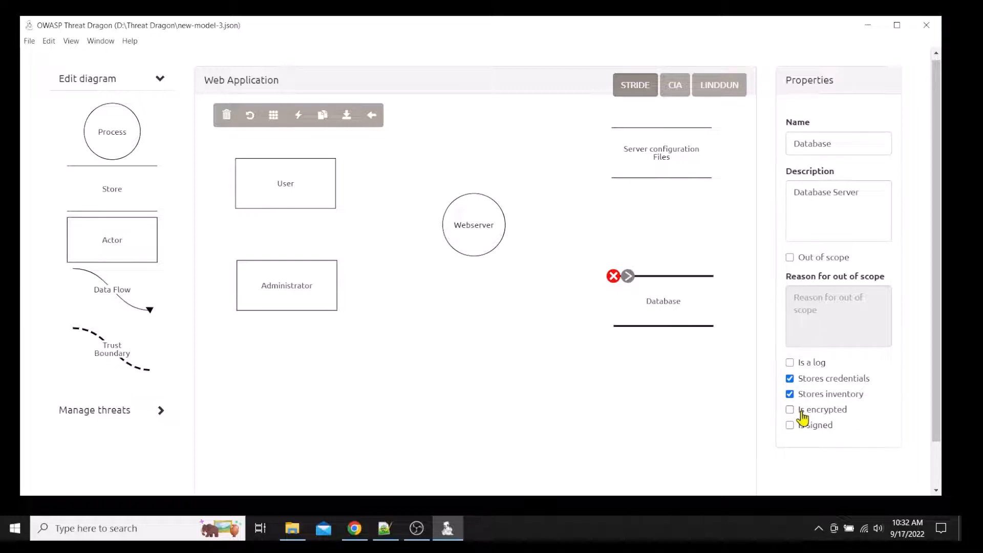
pyautogui.click(614, 366)
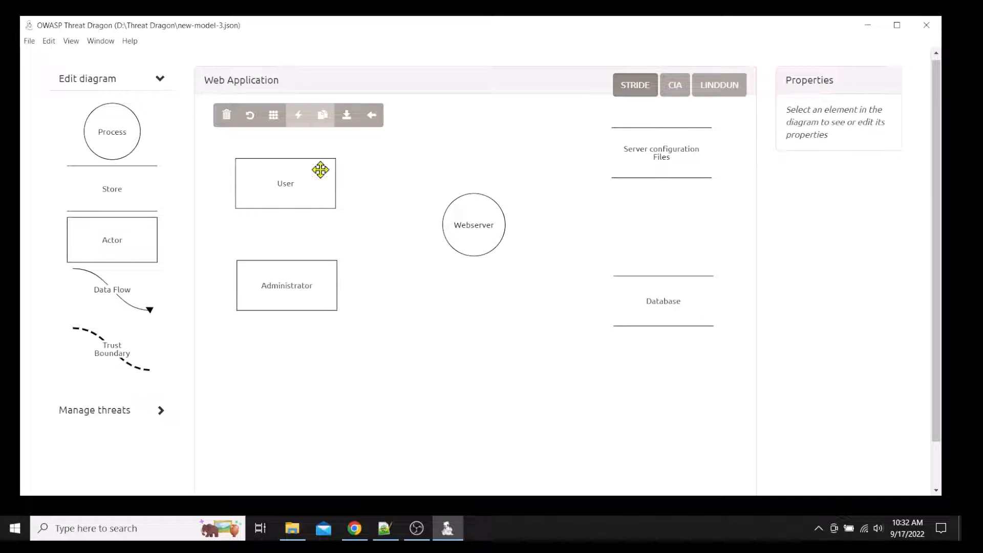
pyautogui.click(121, 302)
pyautogui.moveTo(249, 173)
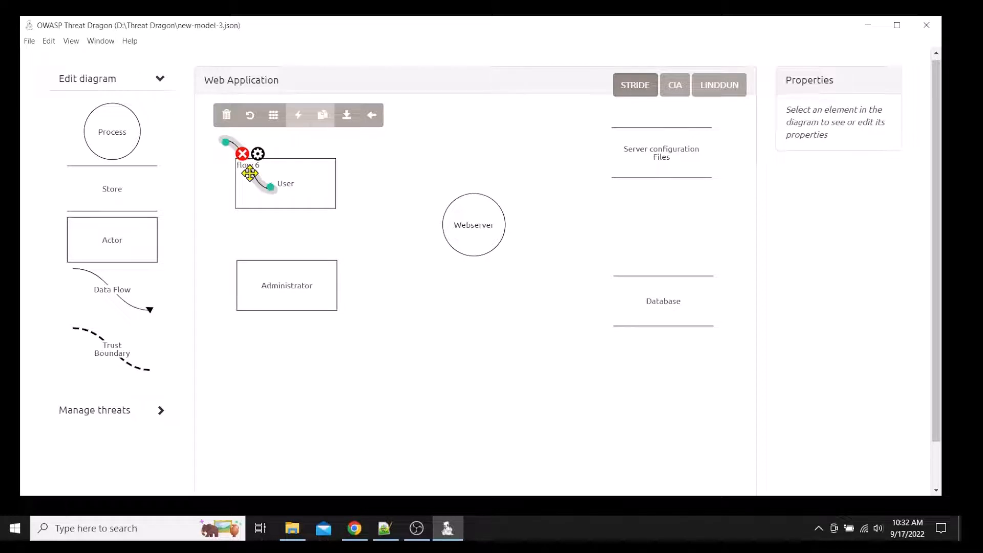
pyautogui.click(249, 174)
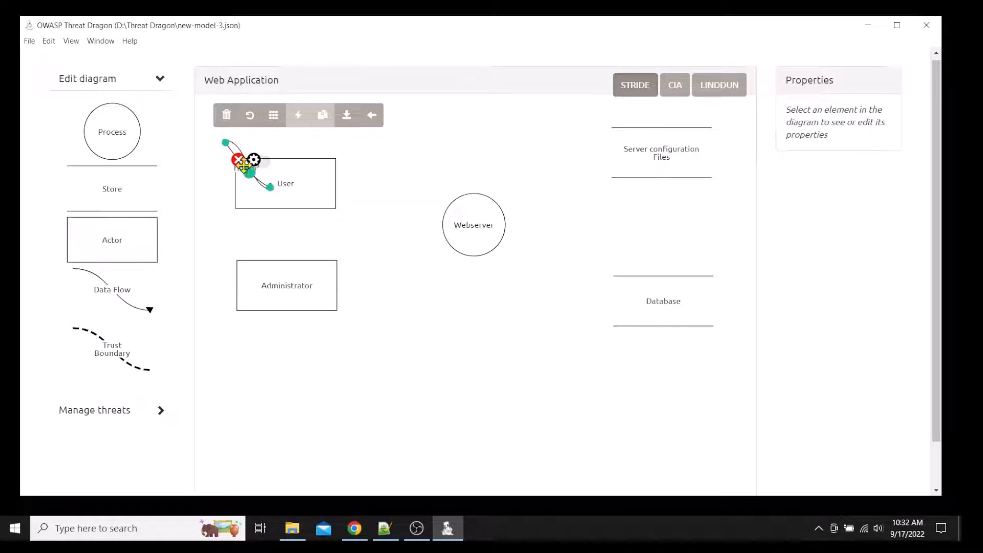
pyautogui.moveTo(250, 174); pyautogui.dragTo(239, 162)
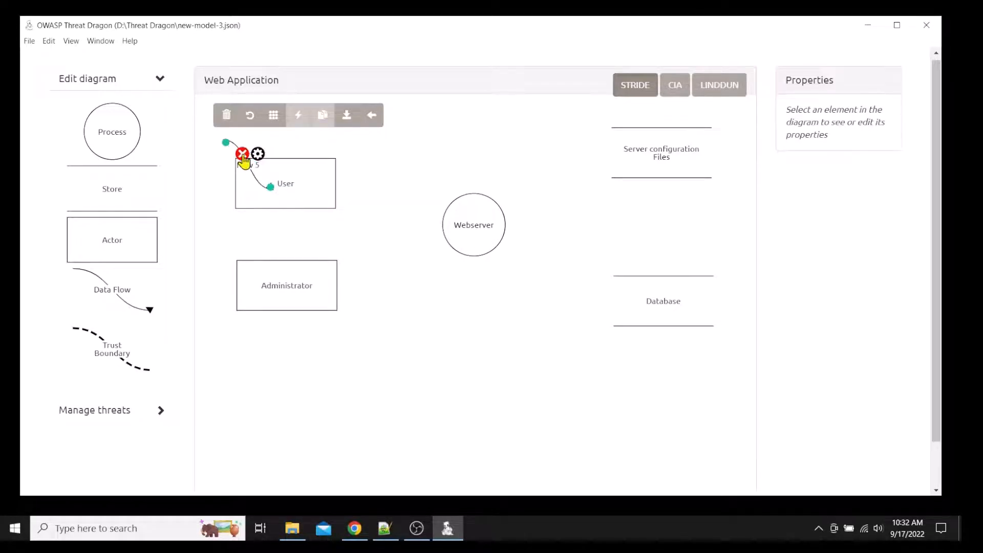
pyautogui.click(242, 155)
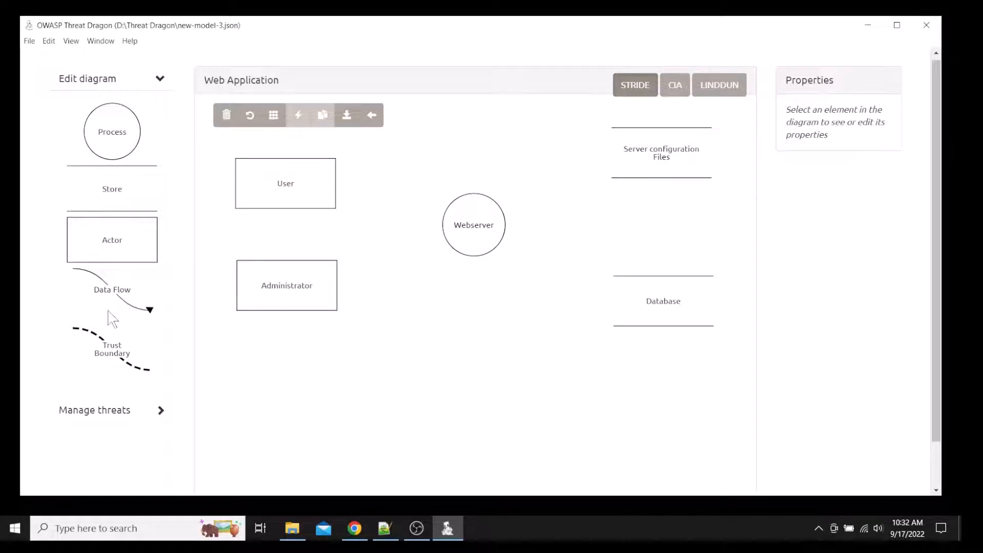
# - Connect the User actor to the Webserver process with a data flow
pyautogui.click(292, 176)
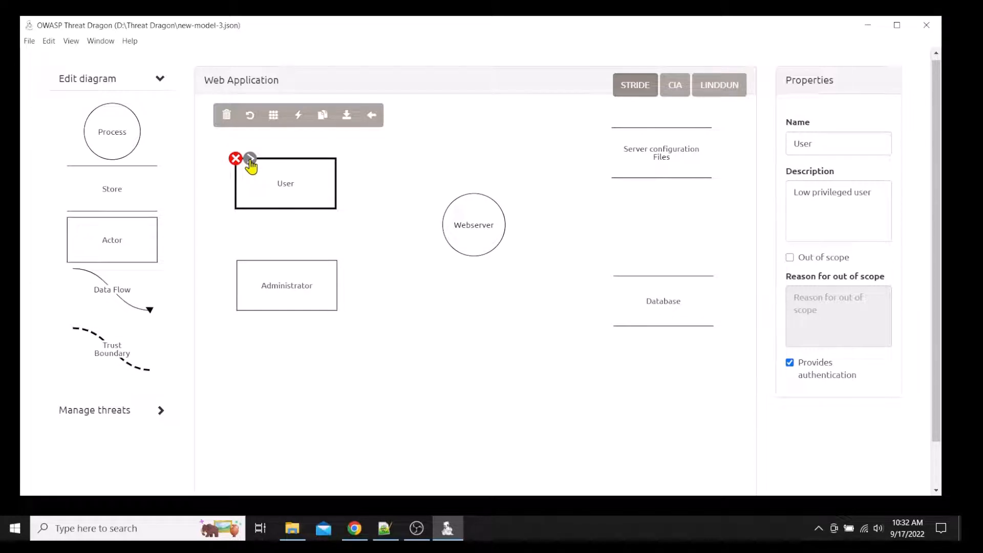
pyautogui.click(250, 159)
pyautogui.moveTo(259, 164); pyautogui.dragTo(463, 218)
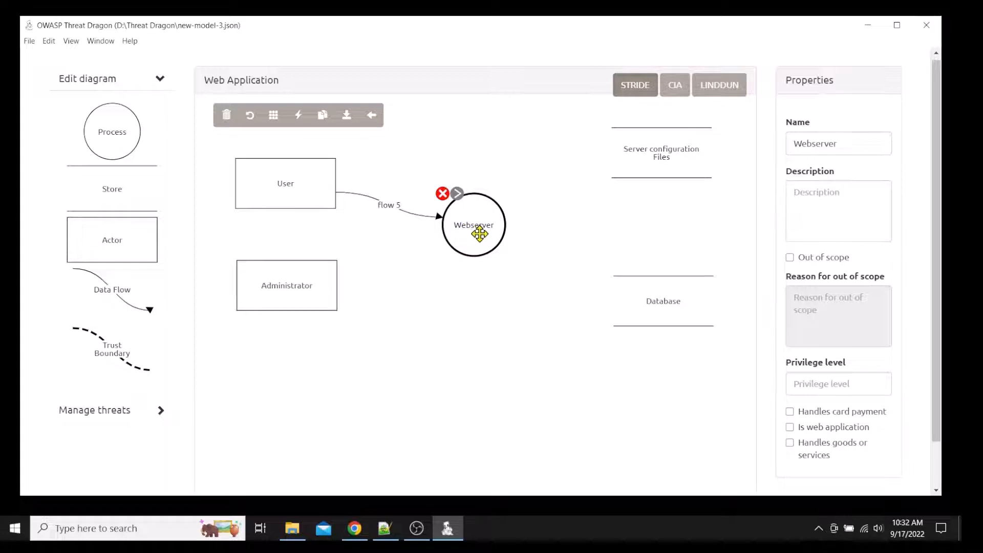
# - Name the data flow from User to Webserver "HTTP request" and describe it as "Low privileges HTTP request"
pyautogui.moveTo(389, 204)
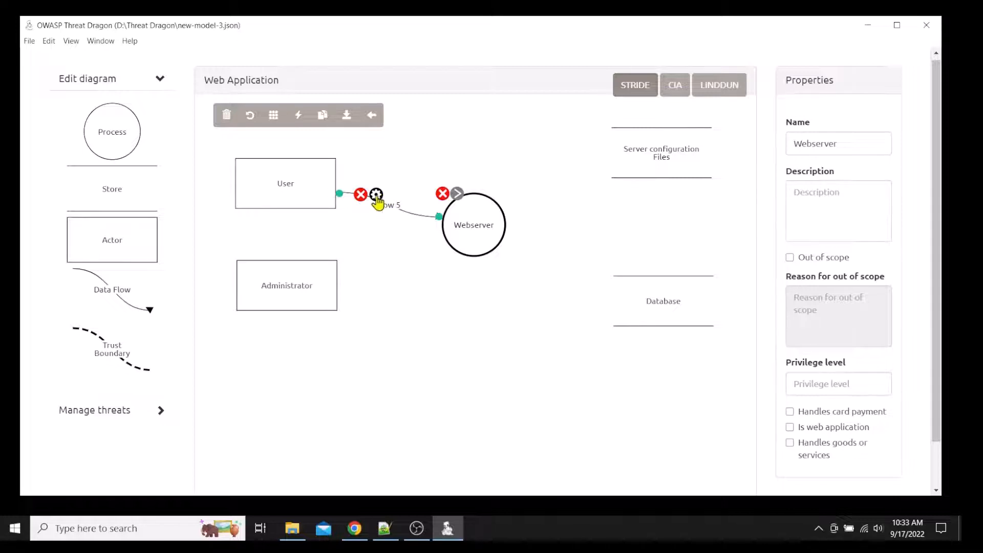
pyautogui.click(377, 200)
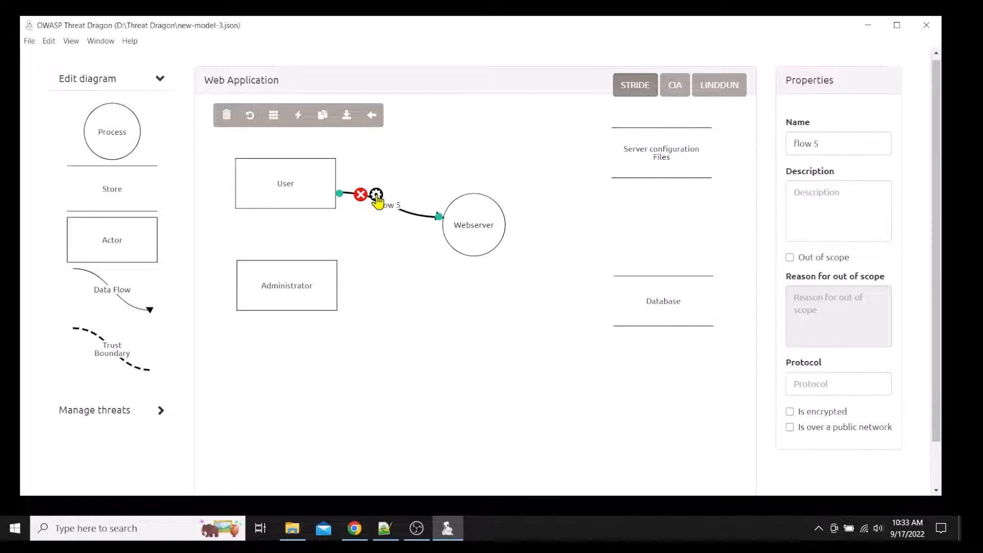
pyautogui.tripleClick(853, 147)
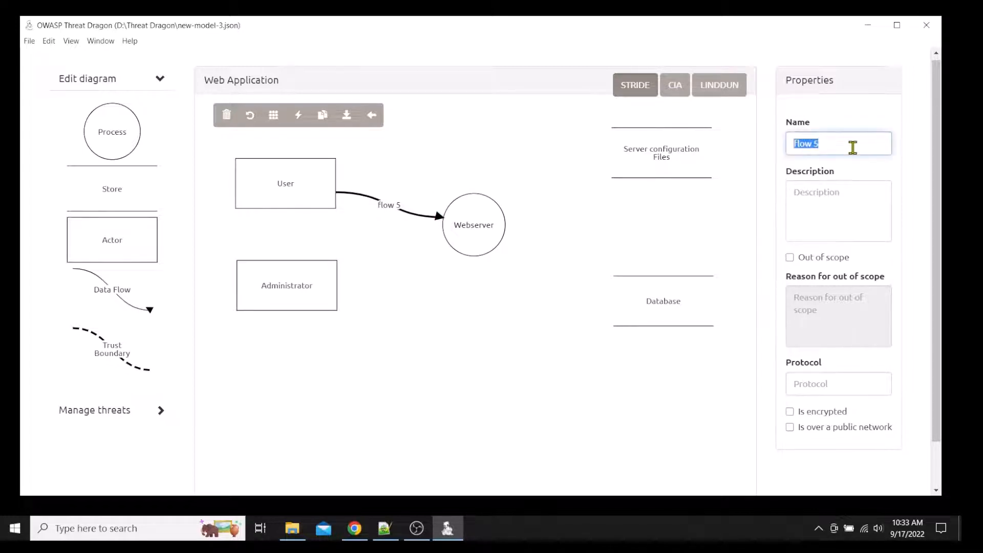
pyautogui.write('HTTP request')
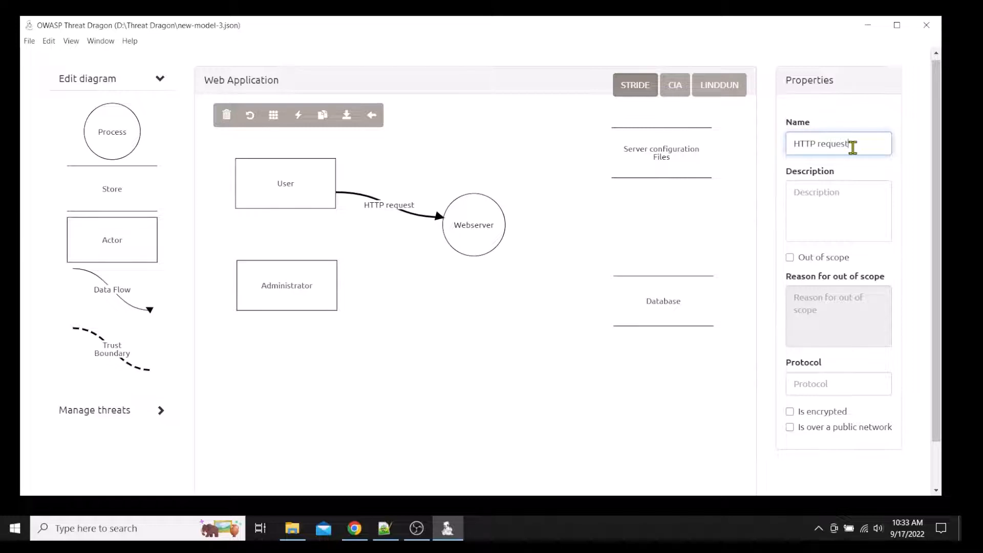
pyautogui.click(837, 195)
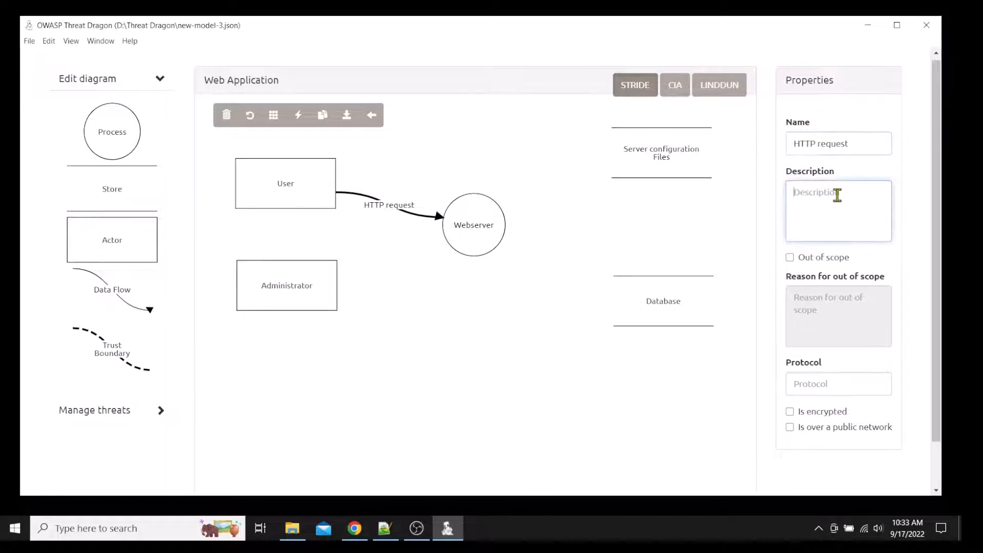
pyautogui.write('Low privileges HTTP request')
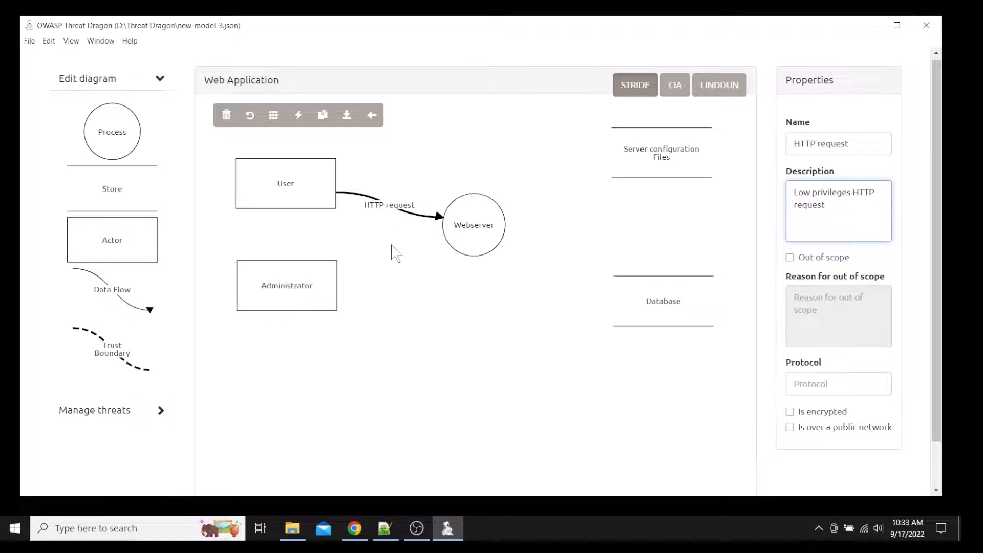
# - Move the "HTTP request" label upward and bend its data flow into an arc above the User-to-Webserver line
pyautogui.click(393, 207)
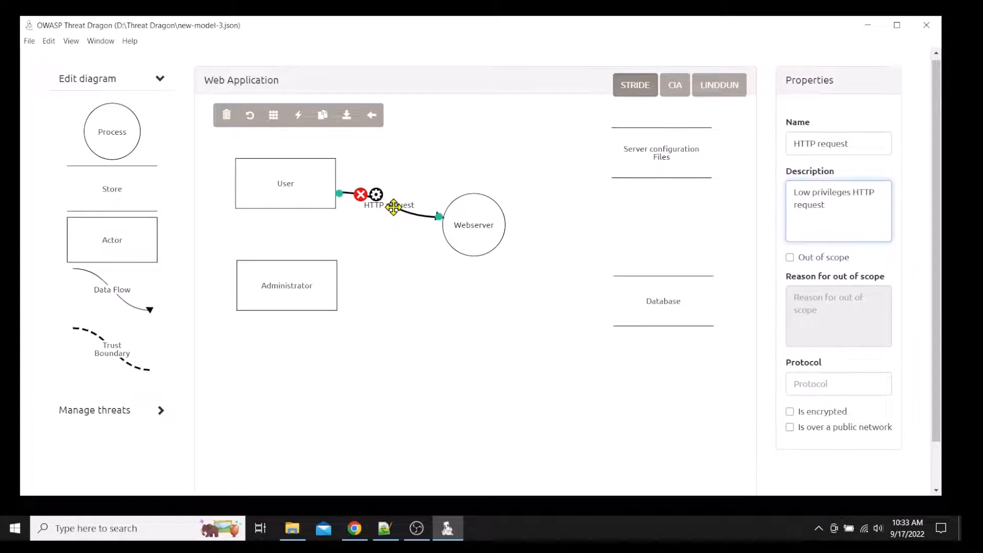
pyautogui.moveTo(393, 207); pyautogui.dragTo(416, 157)
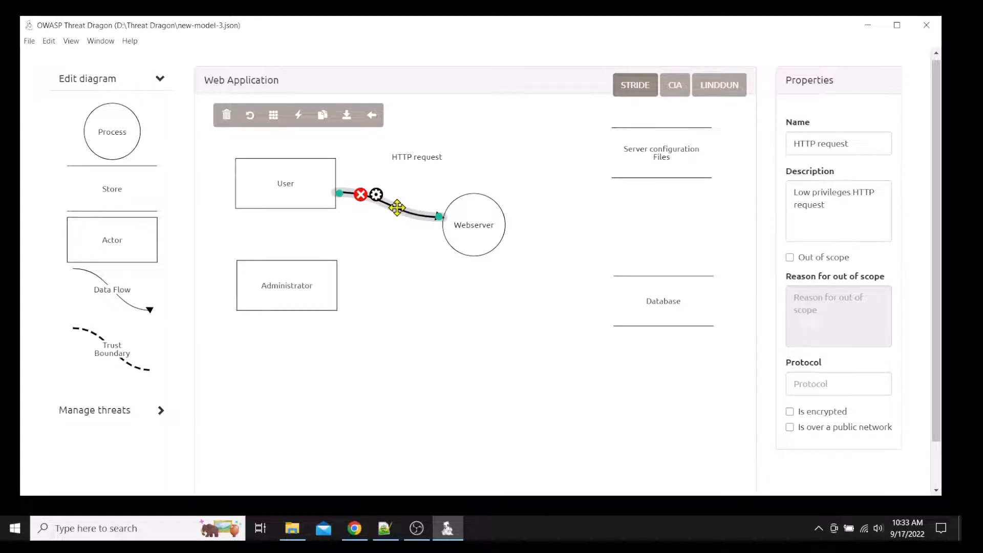
pyautogui.moveTo(397, 208); pyautogui.dragTo(427, 151)
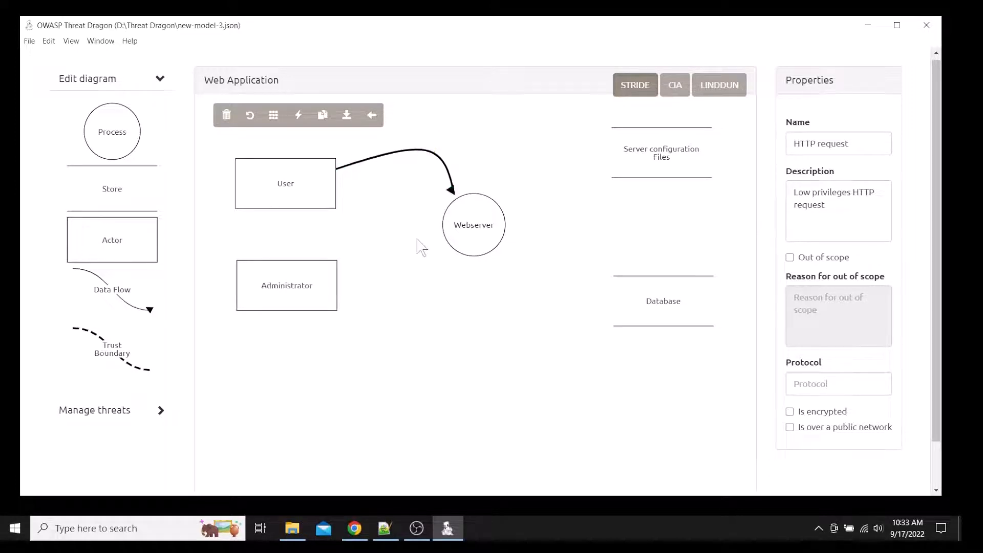
pyautogui.click(417, 260)
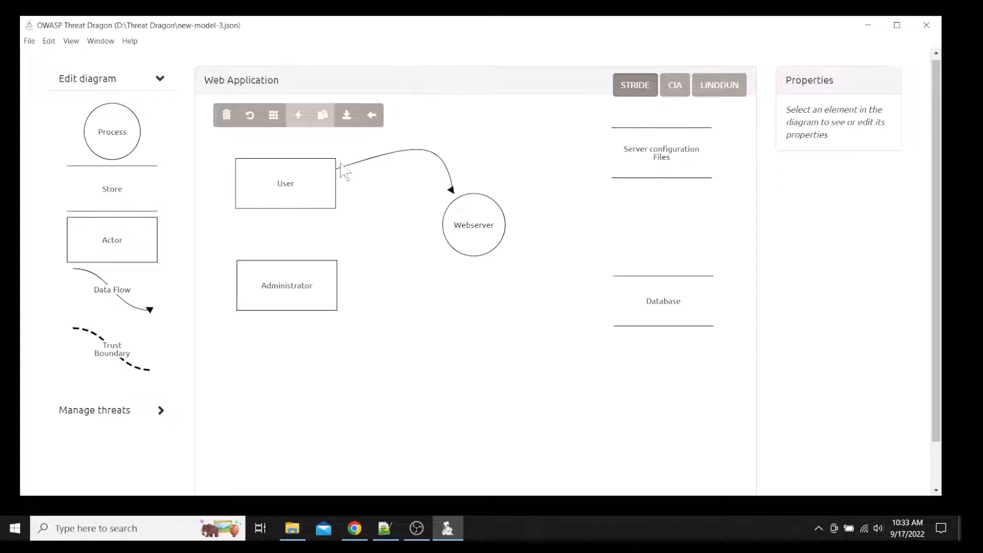
# - Add a return data flow from Webserver to User and bend it into an arc below the request flow
pyautogui.click(312, 201)
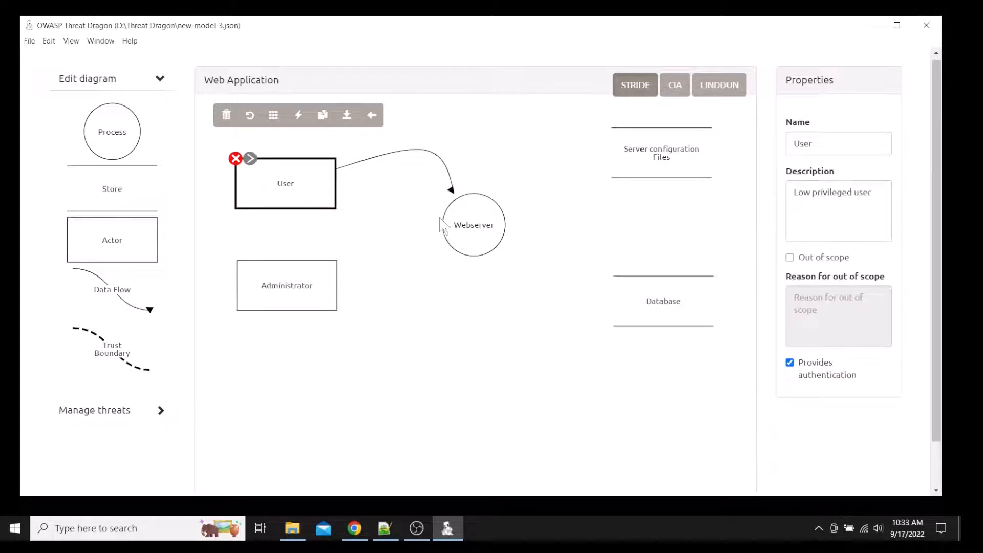
pyautogui.click(462, 219)
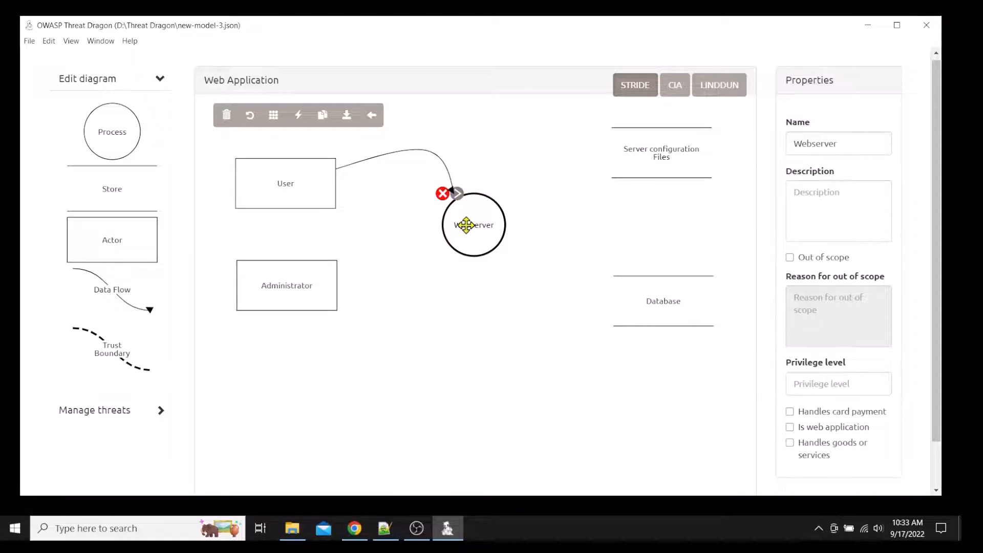
pyautogui.click(455, 192)
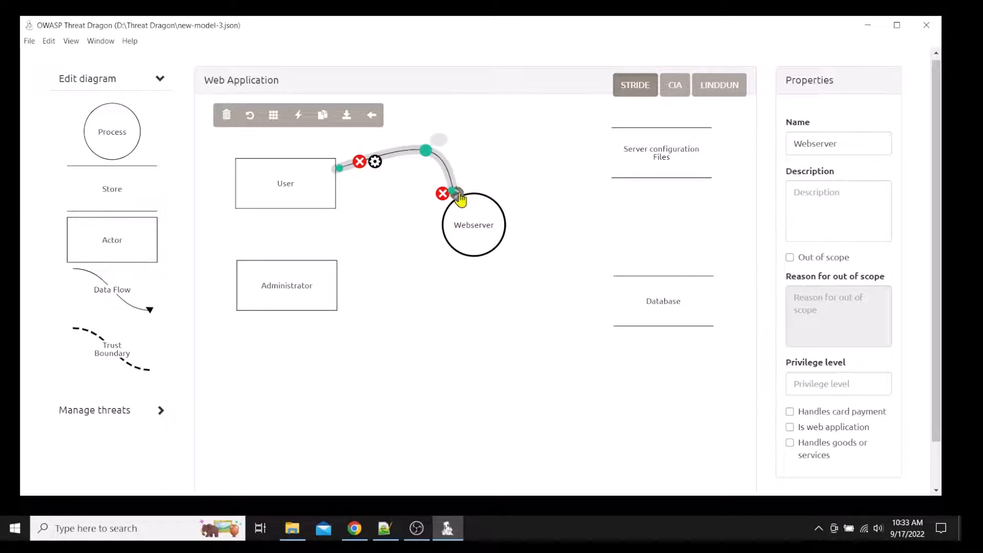
pyautogui.click(458, 197)
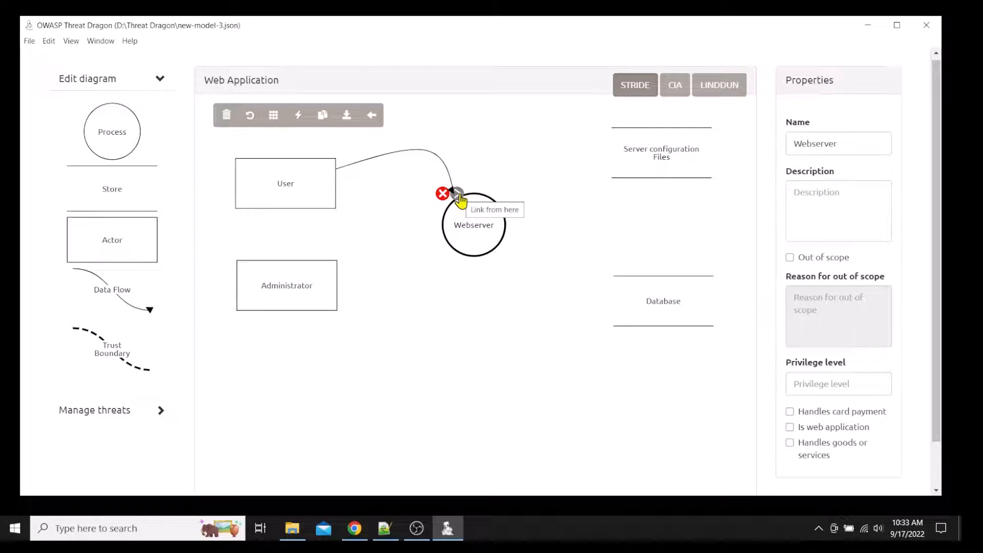
pyautogui.click(458, 195)
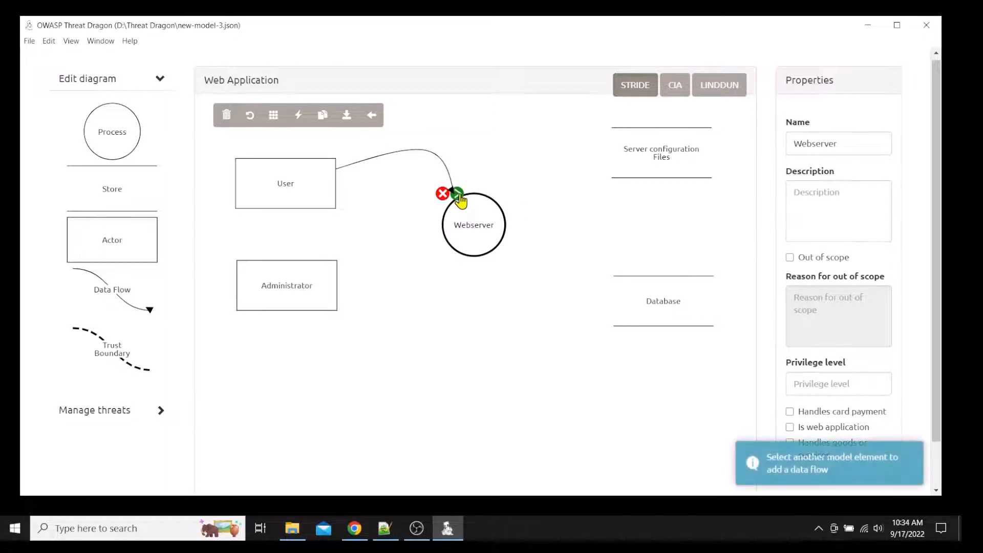
pyautogui.click(313, 199)
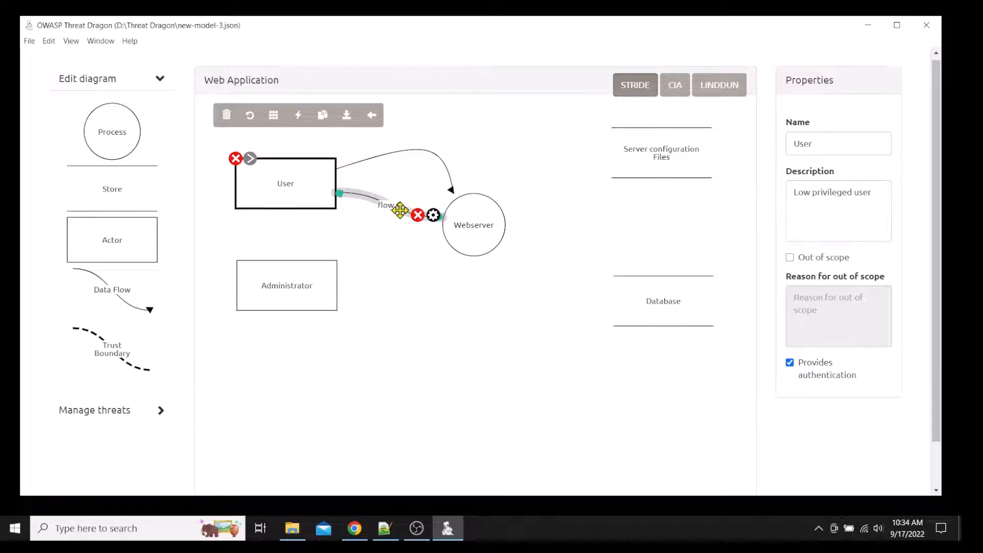
pyautogui.moveTo(401, 209); pyautogui.dragTo(393, 242)
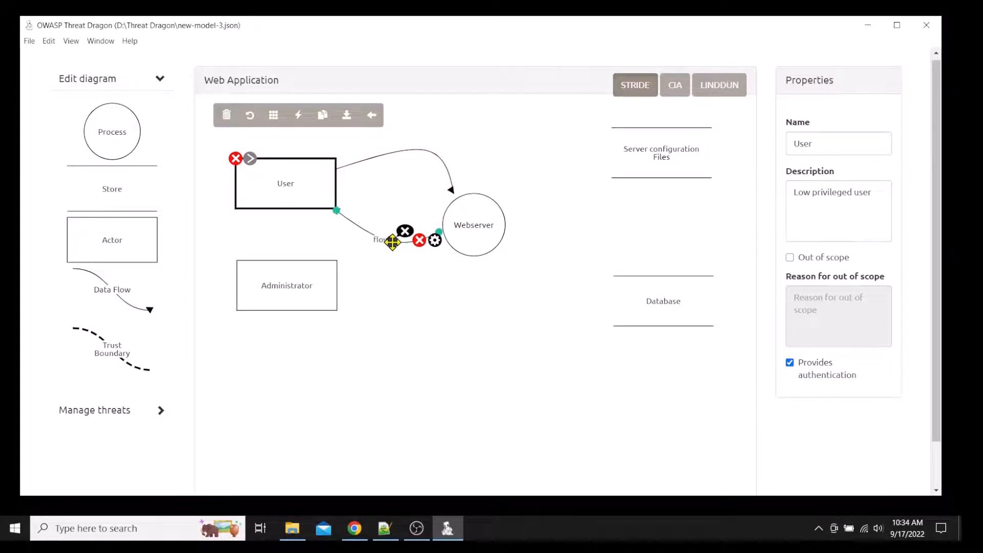
# - Name the data flow from Webserver to User "HTTP Response" and mark it as being over a public network
pyautogui.click(435, 241)
pyautogui.tripleClick(835, 142)
pyautogui.write('HT')
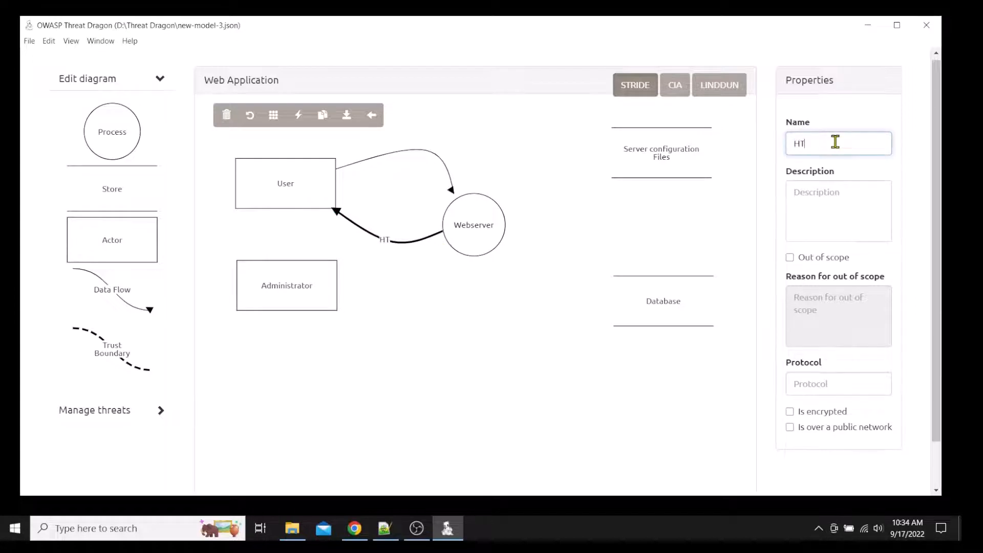
pyautogui.write('TP Response')
pyautogui.click(817, 203)
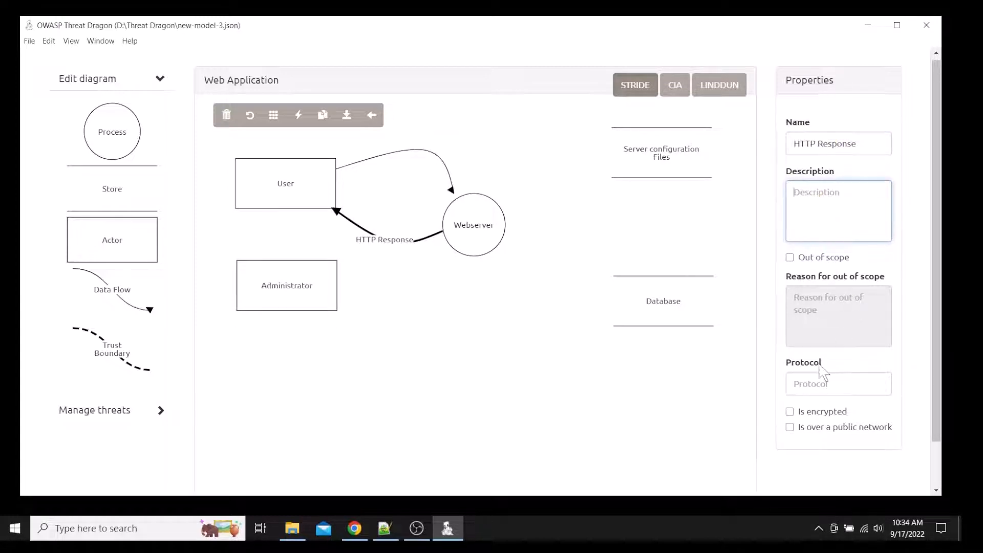
pyautogui.click(790, 428)
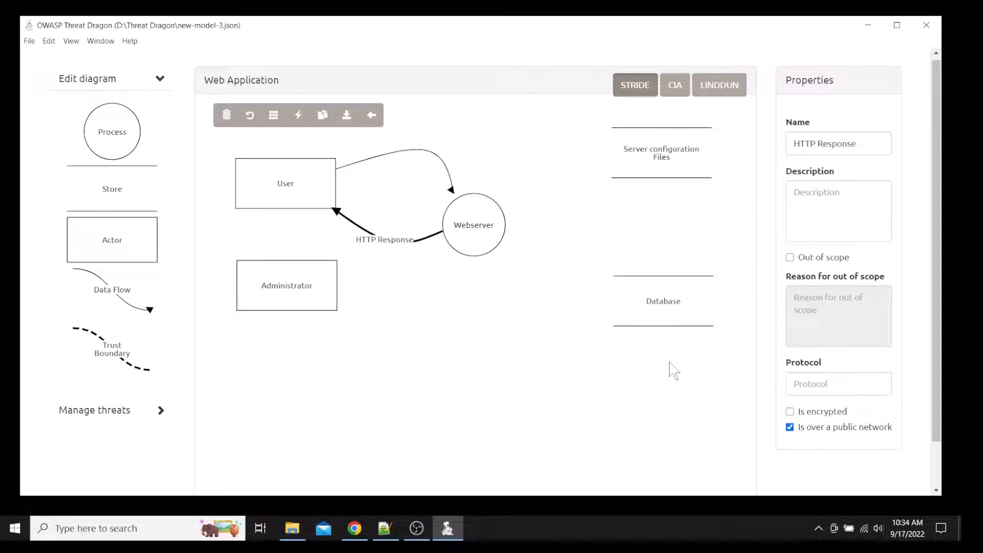
pyautogui.click(620, 370)
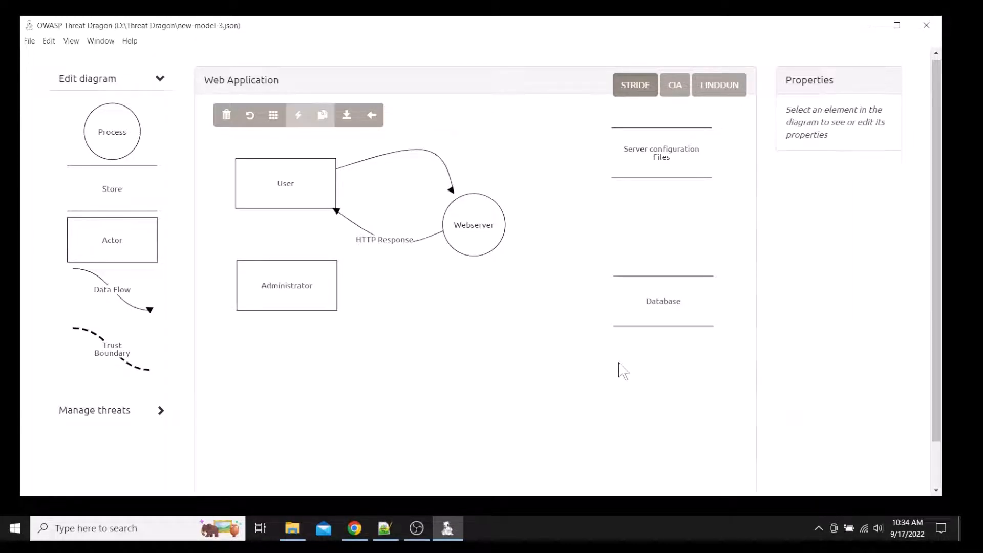
# - Move the Administrator actor farther down and connect it to the Webserver process with a data flow
pyautogui.click(297, 302)
pyautogui.moveTo(298, 301); pyautogui.dragTo(296, 337)
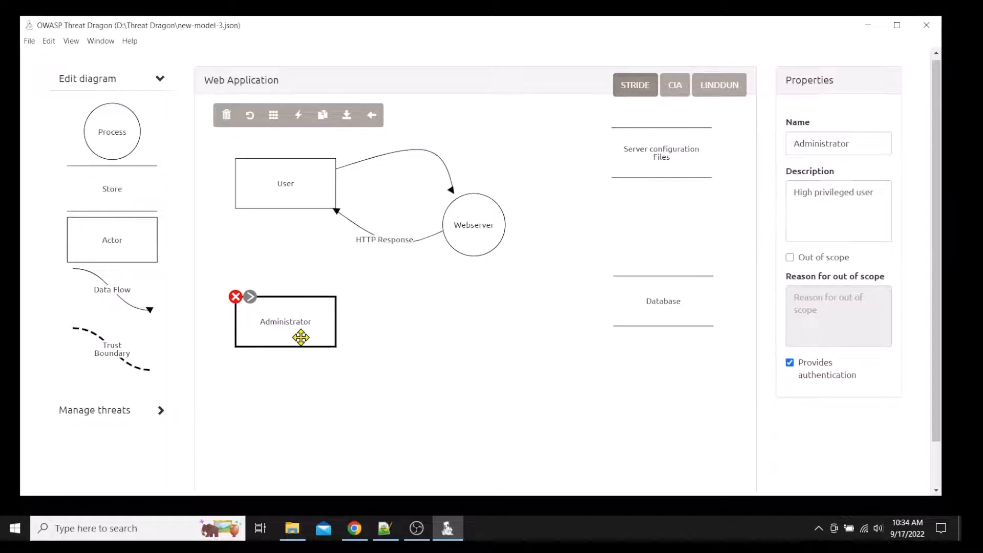
pyautogui.click(251, 297)
pyautogui.click(478, 241)
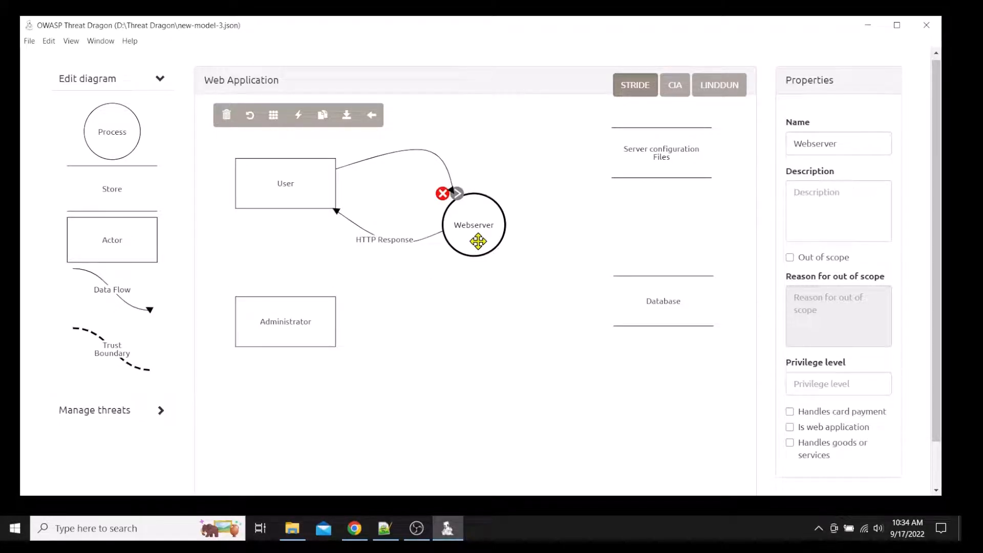
pyautogui.click(279, 327)
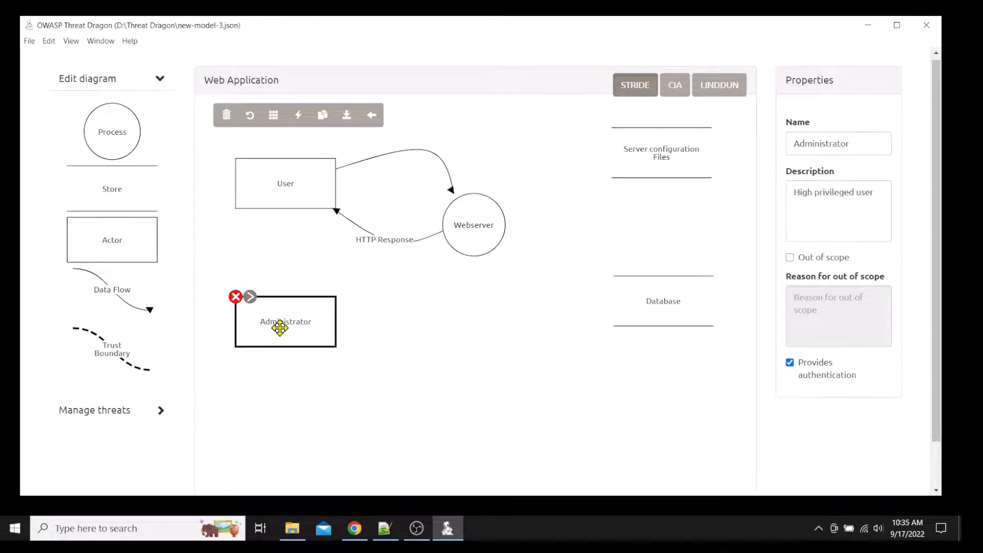
pyautogui.click(249, 297)
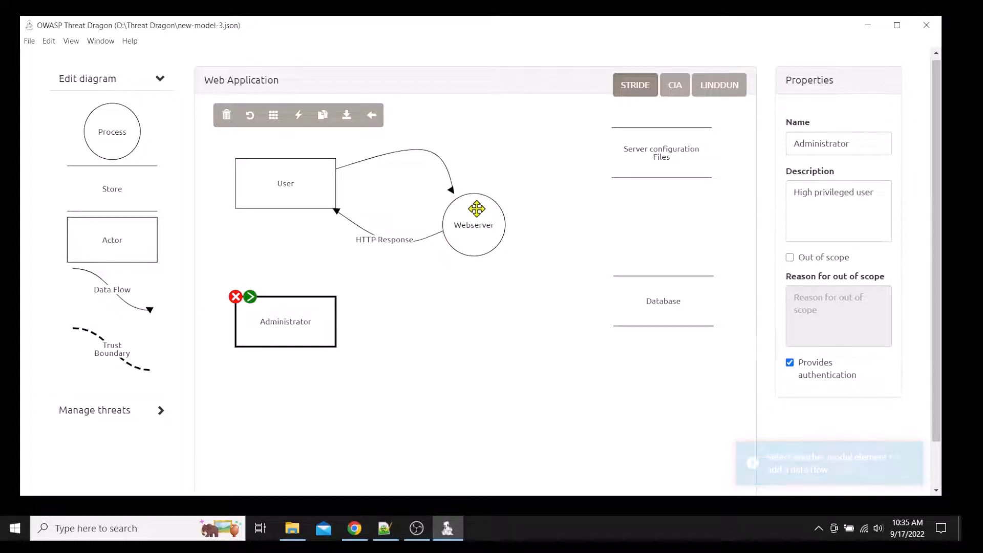
pyautogui.click(476, 208)
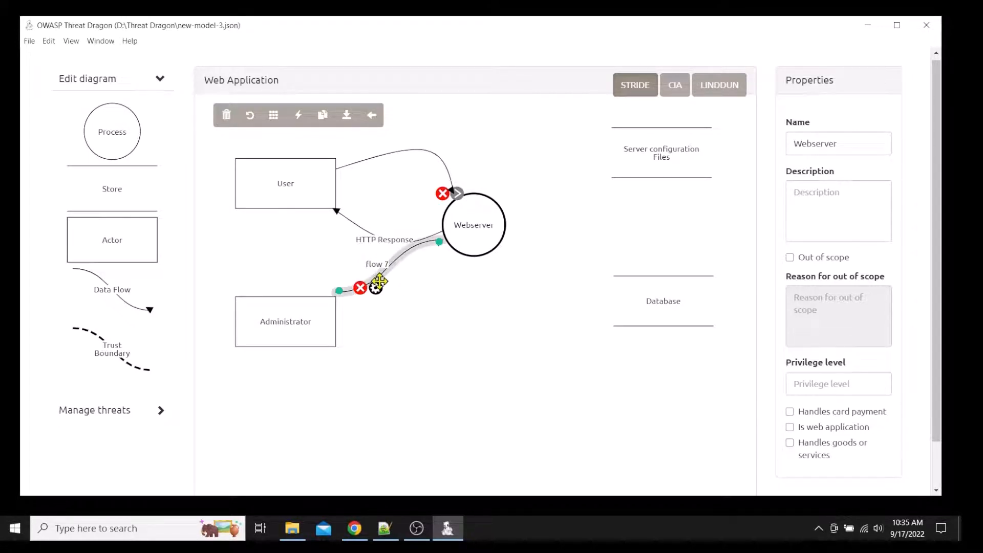
# - Name the data flow from Administrator to Webserver "HTTP Request"
pyautogui.click(374, 291)
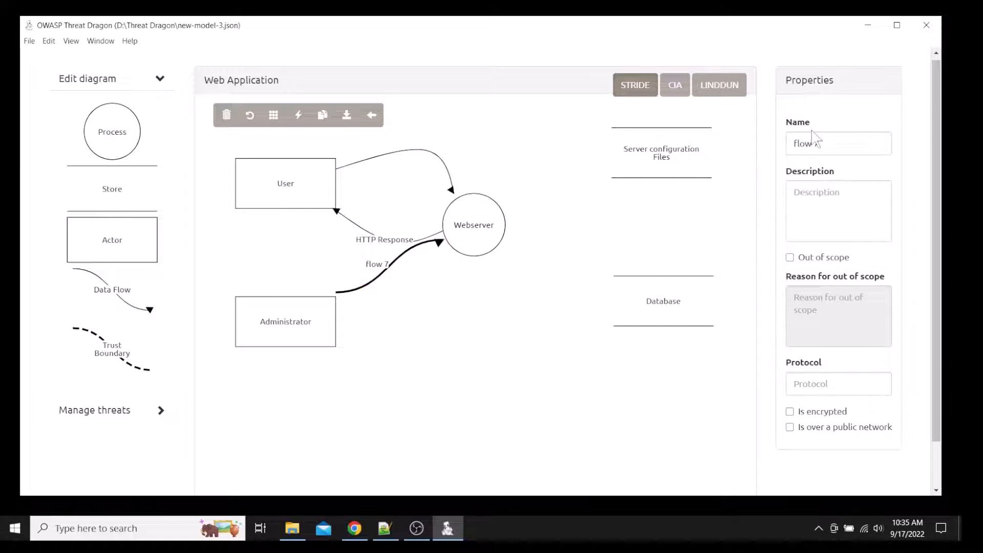
pyautogui.click(823, 144)
pyautogui.hotkey('ctrl', 'a')
pyautogui.press('BackSpace')
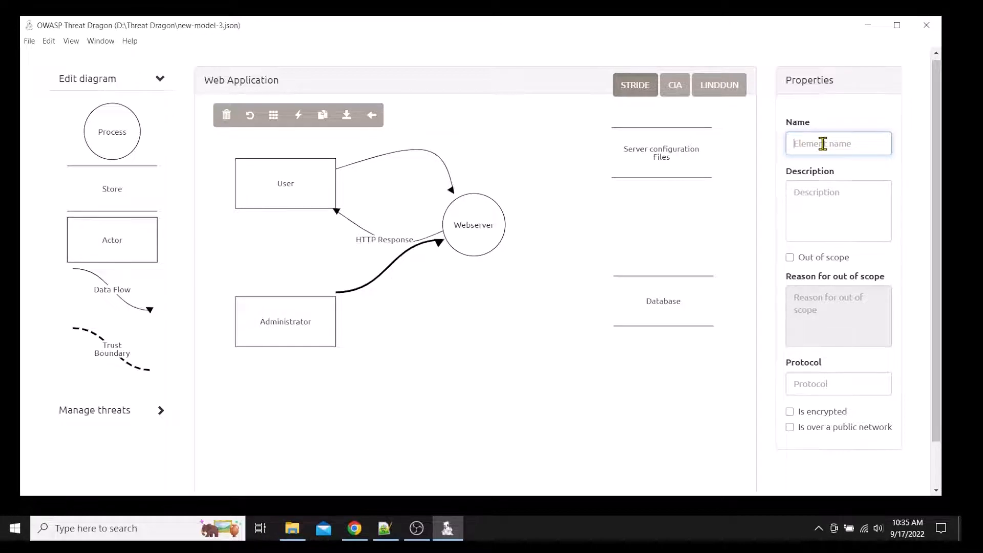
pyautogui.write('HTTP Request')
# - Bend the "HTTP Request" flow from Administrator to Webserver upward into an arc
pyautogui.moveTo(363, 290)
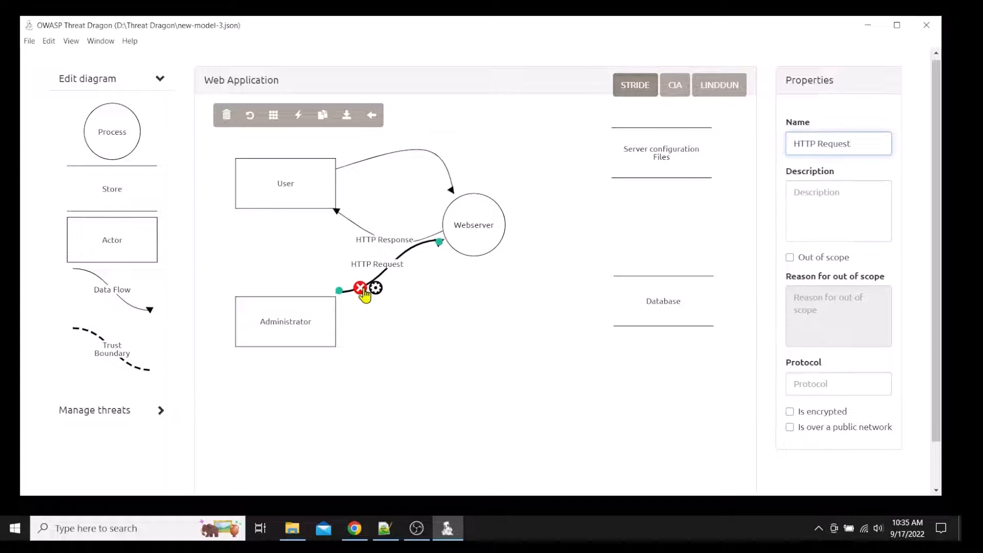
pyautogui.moveTo(375, 278); pyautogui.dragTo(349, 264)
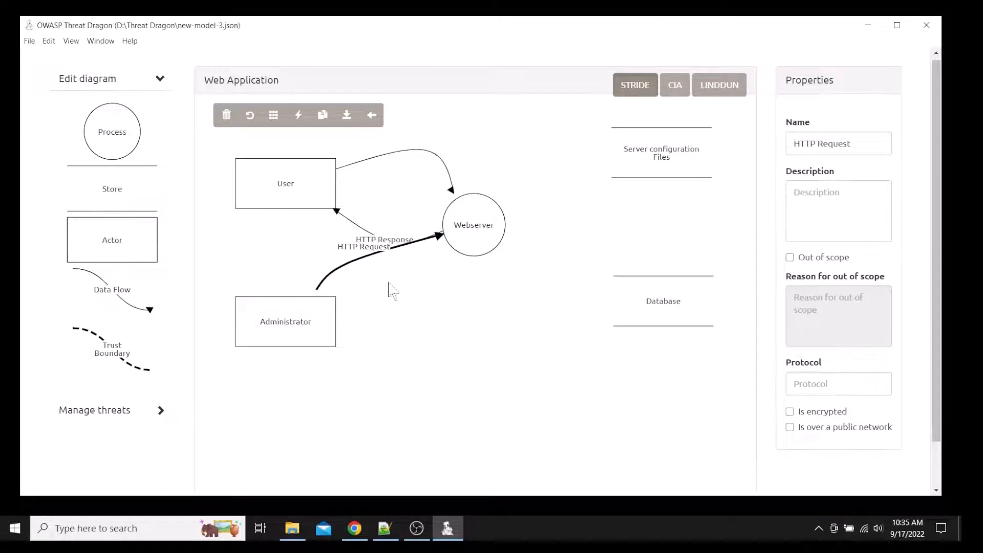
pyautogui.click(424, 320)
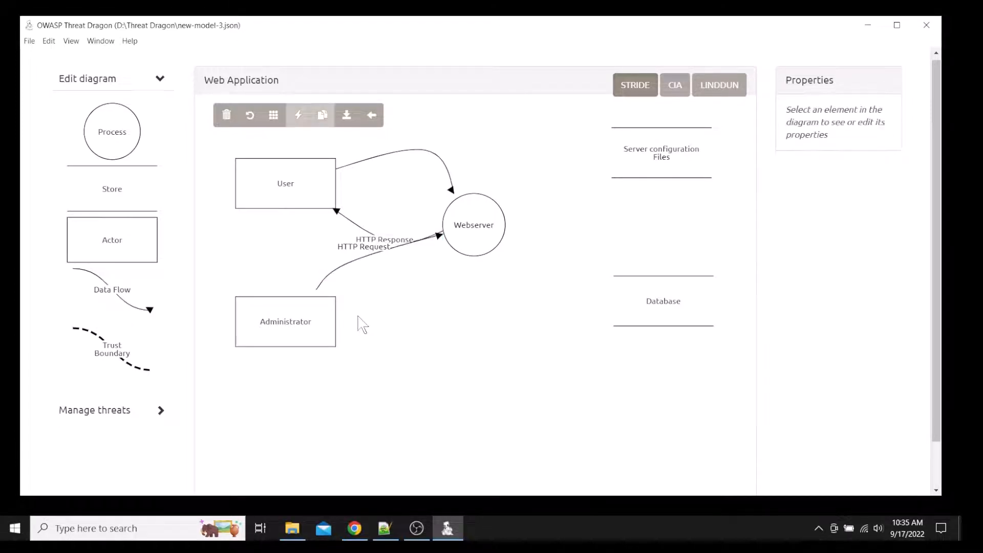
# - Add a return data flow from Webserver to Administrator and bend it into an arc below the request flow
pyautogui.click(485, 231)
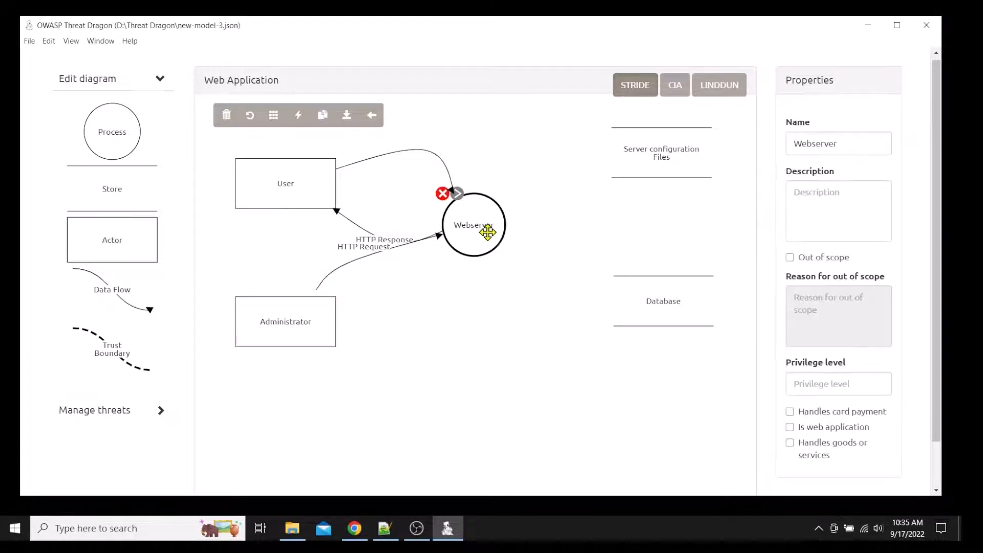
pyautogui.click(459, 202)
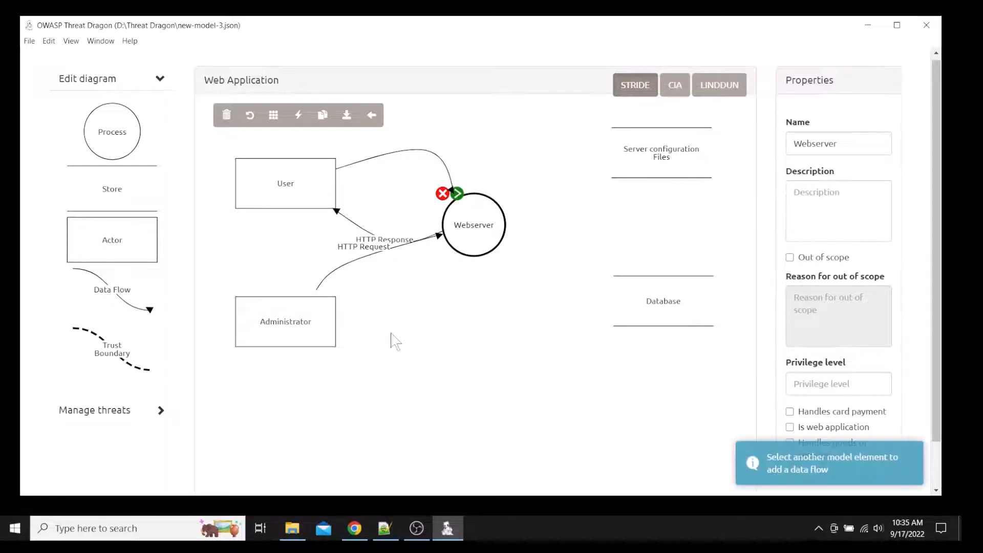
pyautogui.click(297, 337)
pyautogui.moveTo(389, 270)
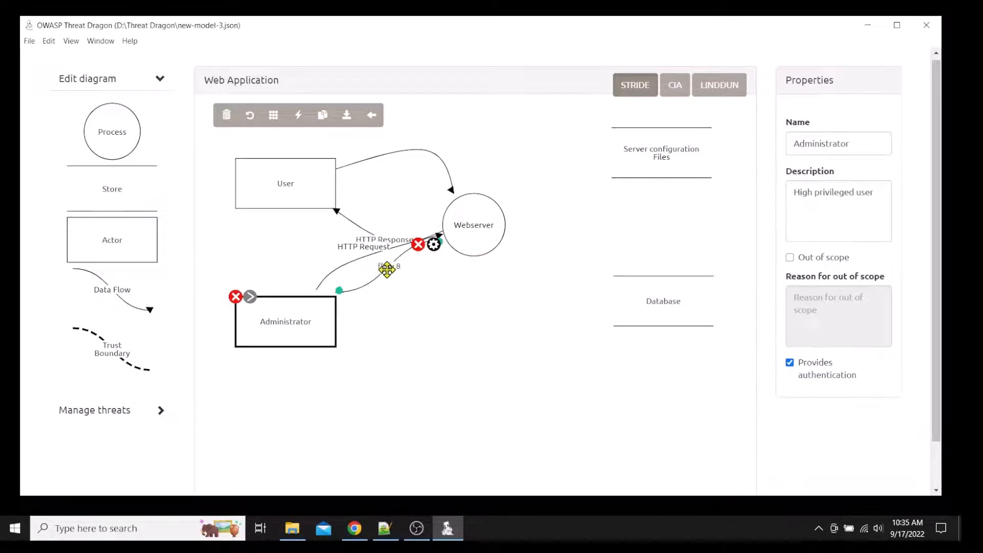
pyautogui.moveTo(384, 270); pyautogui.dragTo(442, 330)
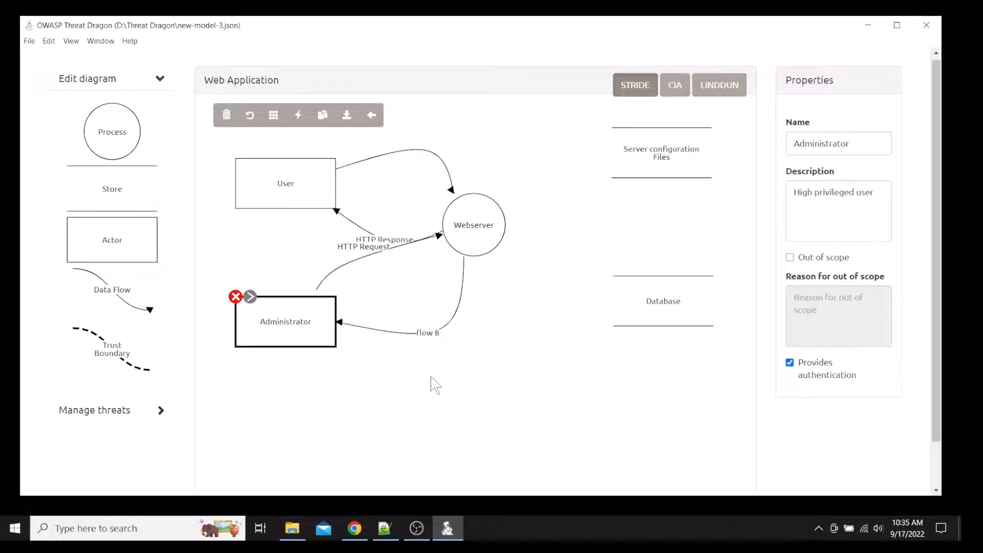
# - Name the data flow from Webserver to Administrator "HTTP Response" and mark it as being over a public network
pyautogui.moveTo(451, 320)
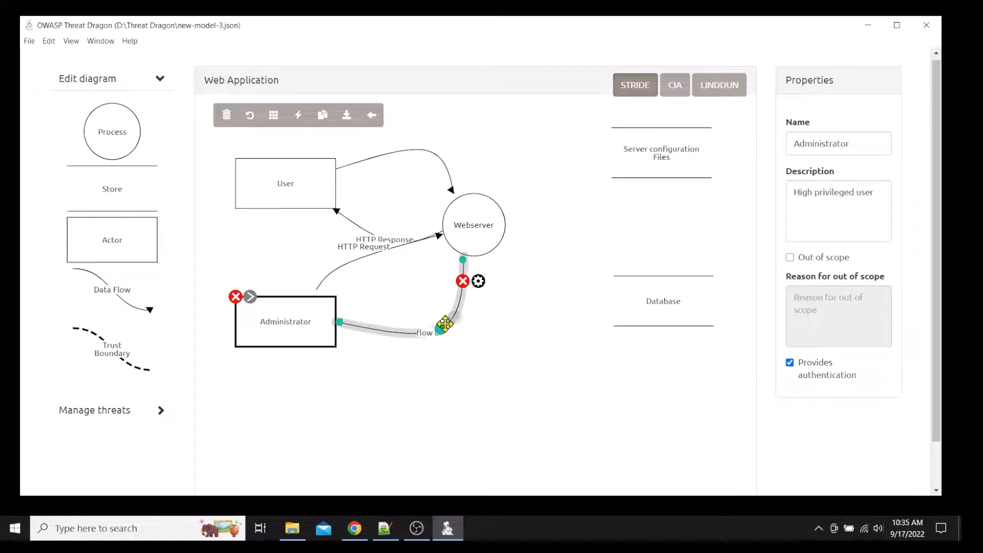
pyautogui.click(478, 285)
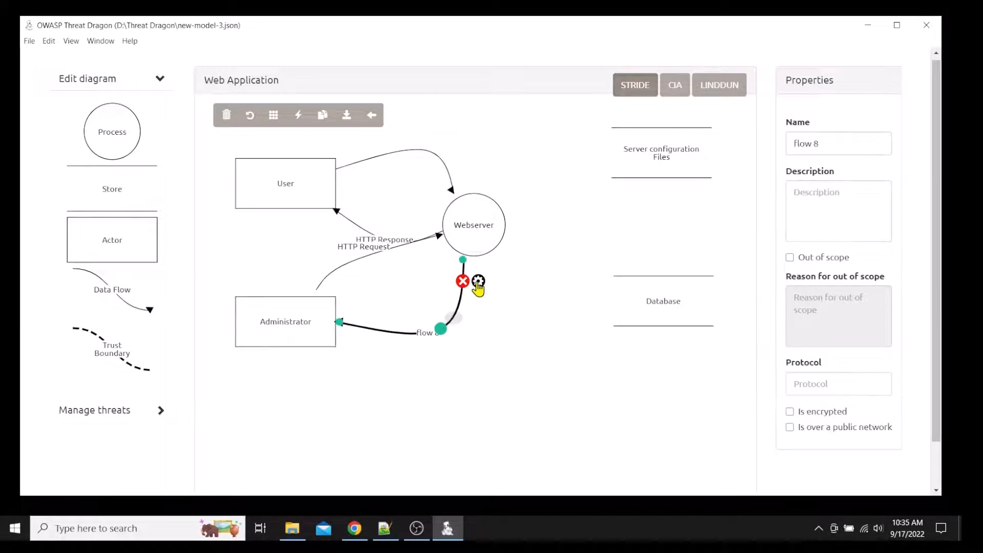
pyautogui.click(842, 143)
pyautogui.click(842, 188)
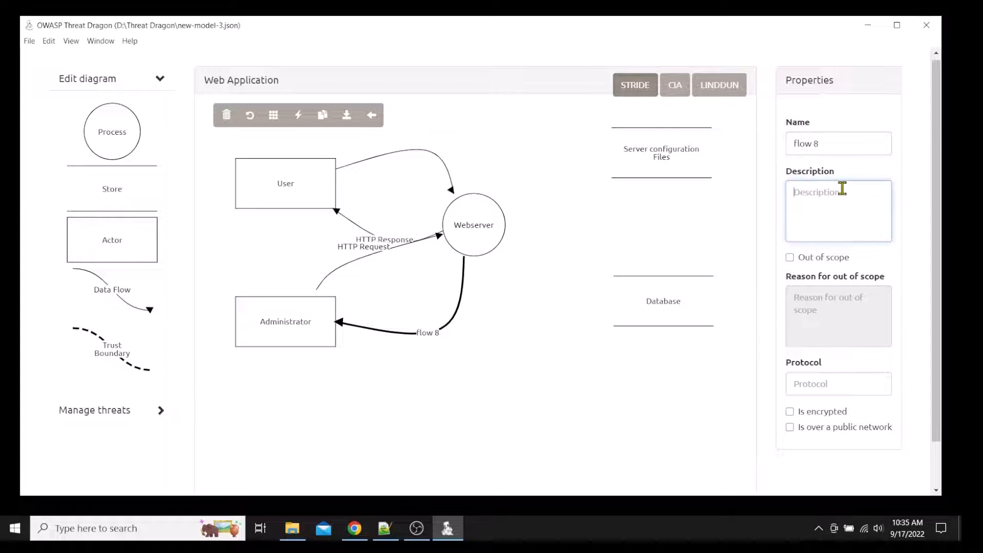
pyautogui.tripleClick(831, 144)
pyautogui.write('H')
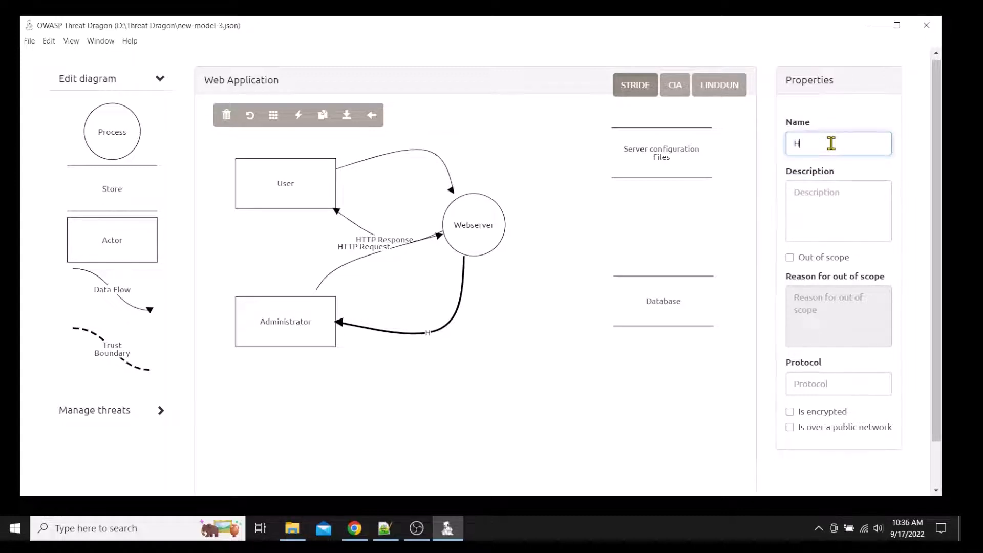
pyautogui.write('TTP Response')
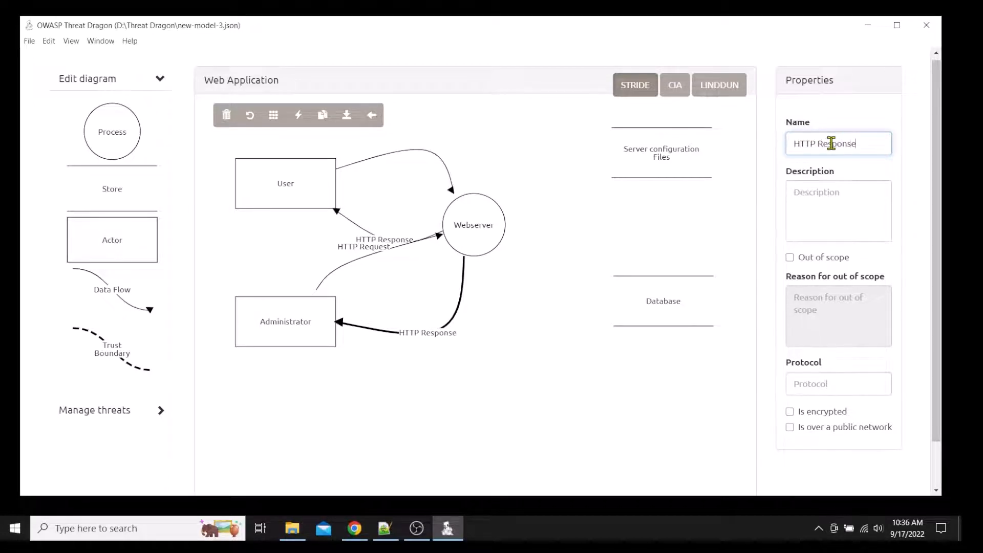
pyautogui.click(820, 202)
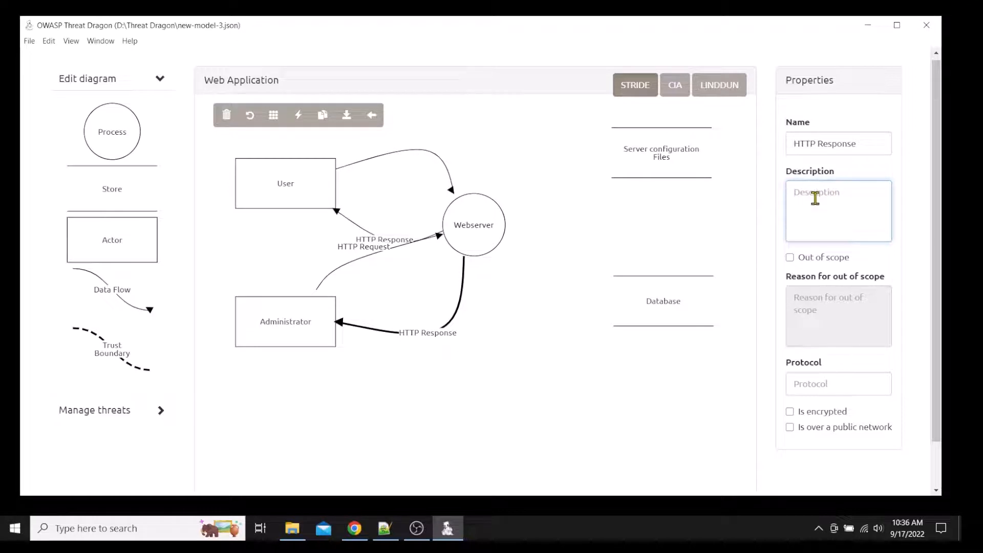
pyautogui.click(790, 427)
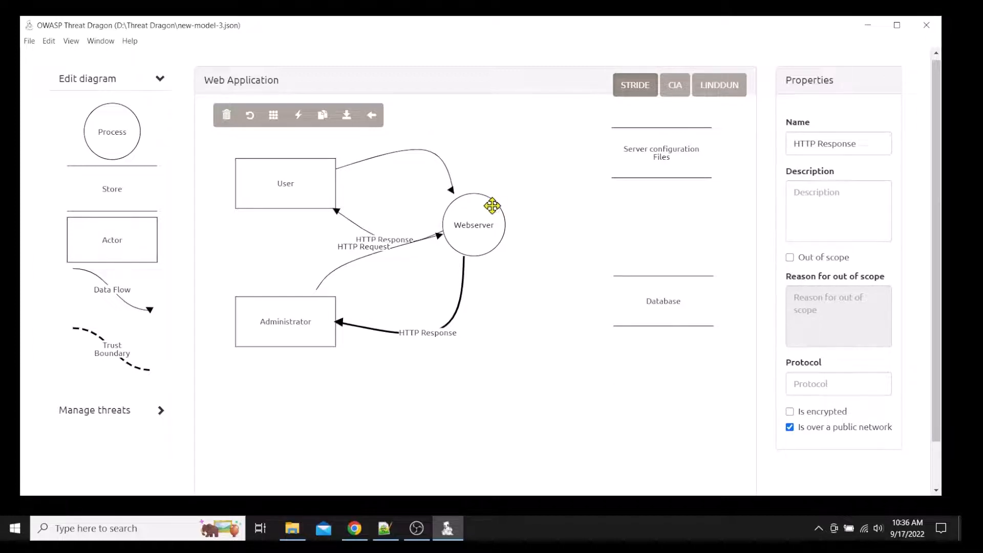
# - Connect the Webserver process and the Server configuration Files store with data flows in both directions
pyautogui.click(477, 217)
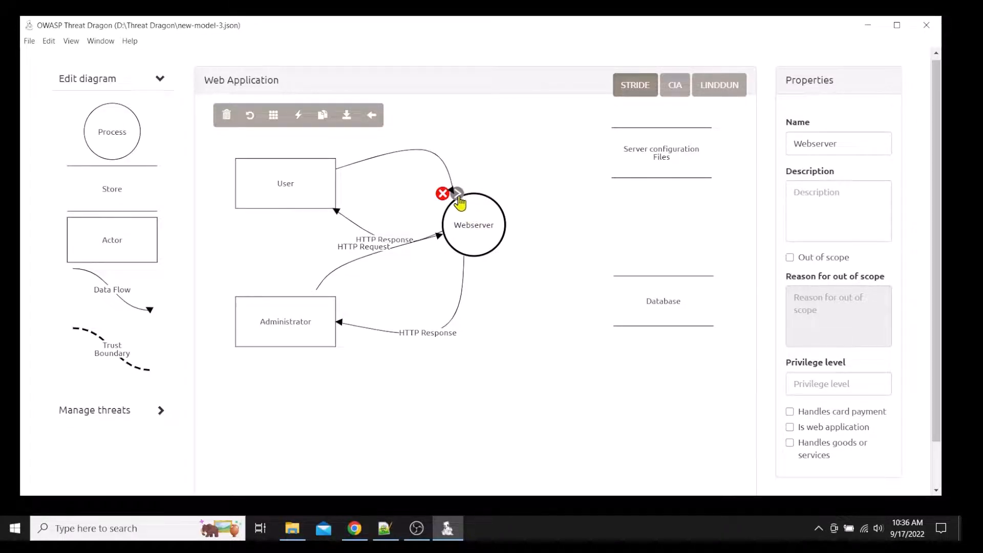
pyautogui.click(458, 196)
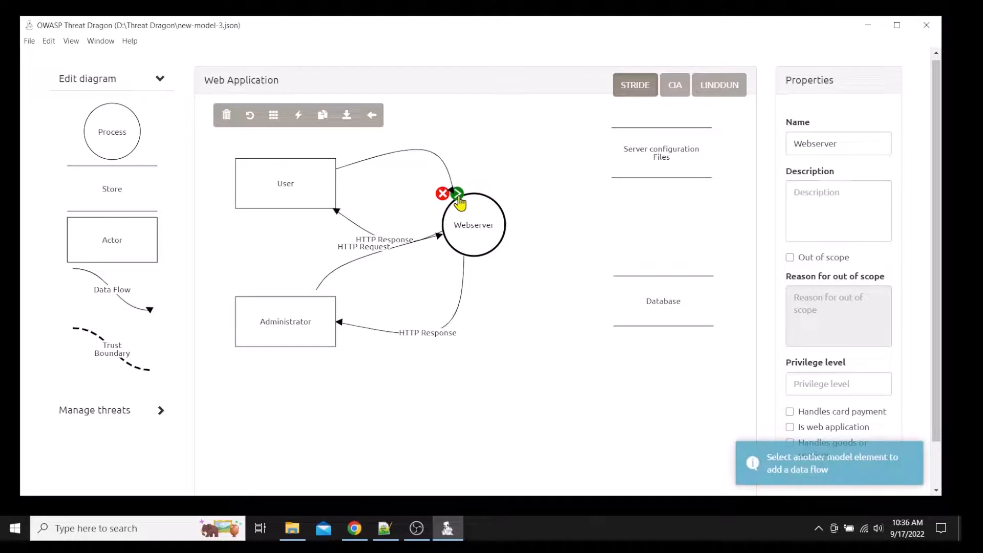
pyautogui.click(651, 158)
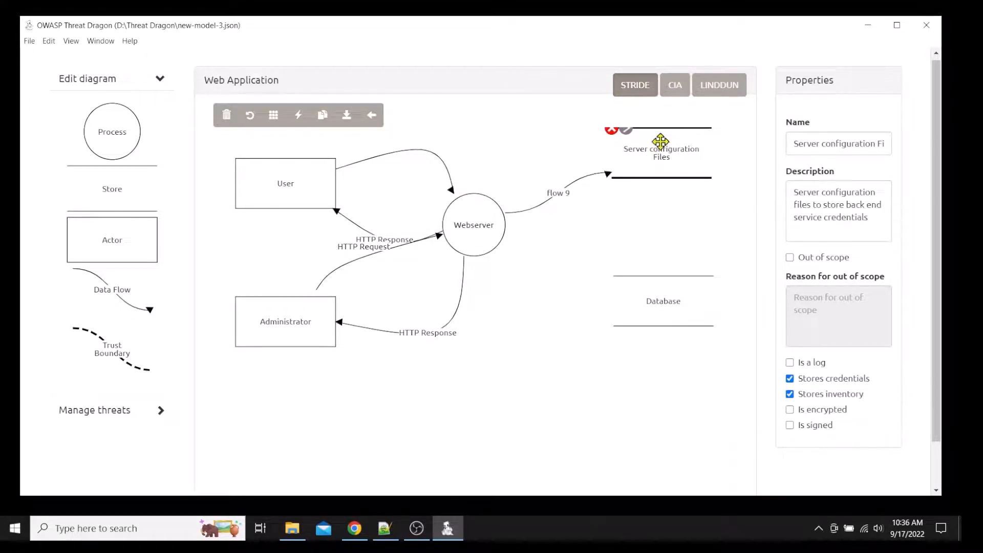
pyautogui.click(627, 134)
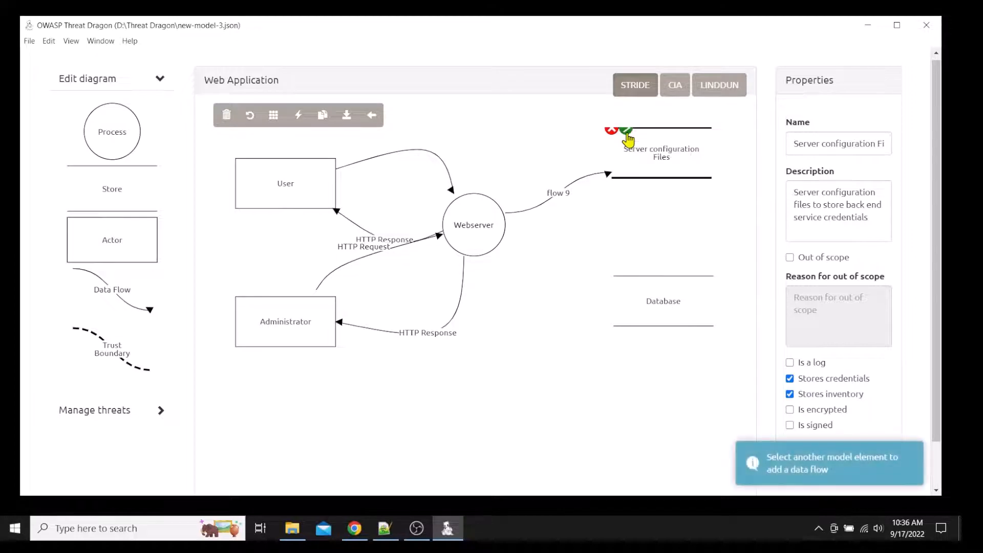
pyautogui.click(469, 234)
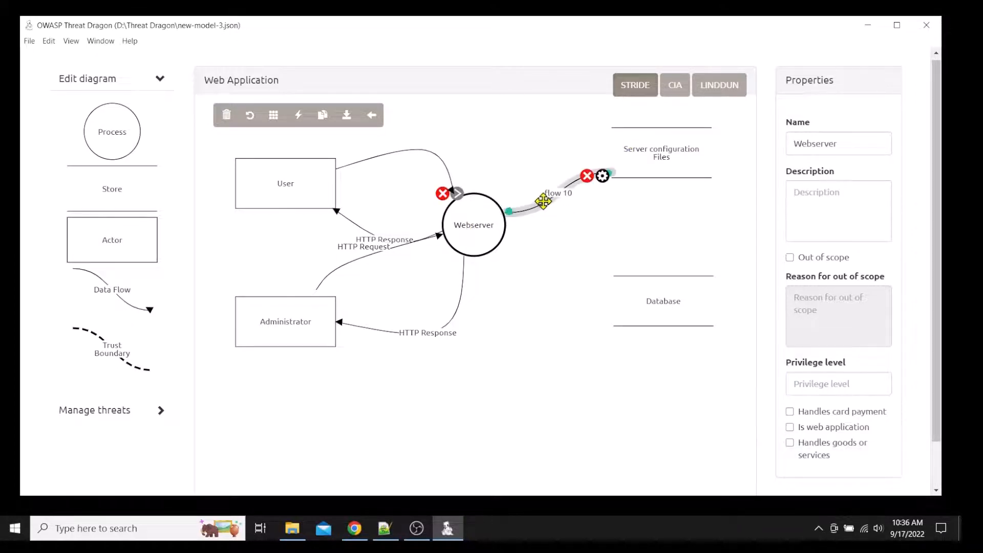
# - Bend the flow from Server configuration Files into an arc above the Webserver and the opposite flow into an arc below it
pyautogui.moveTo(543, 201); pyautogui.dragTo(504, 149)
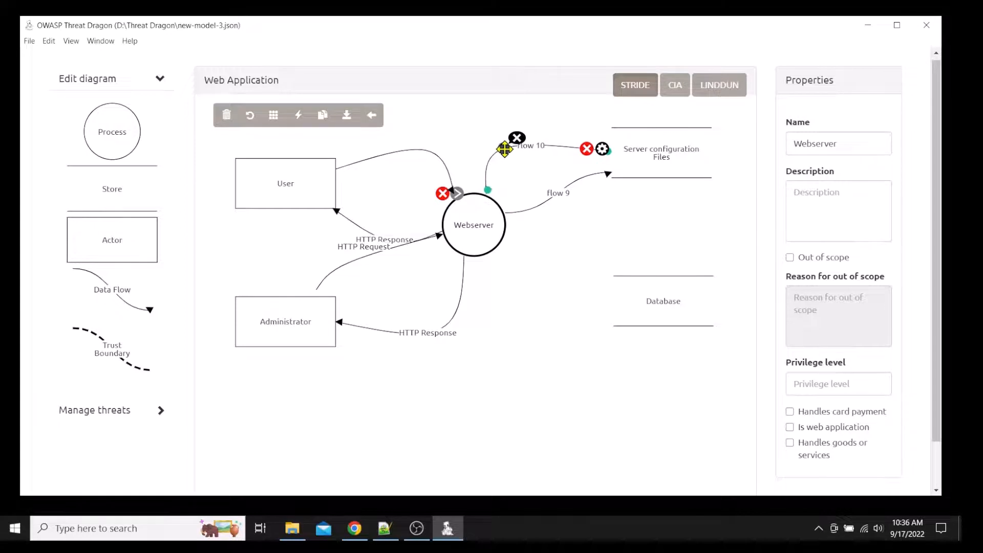
pyautogui.click(562, 194)
pyautogui.moveTo(563, 194); pyautogui.dragTo(578, 230)
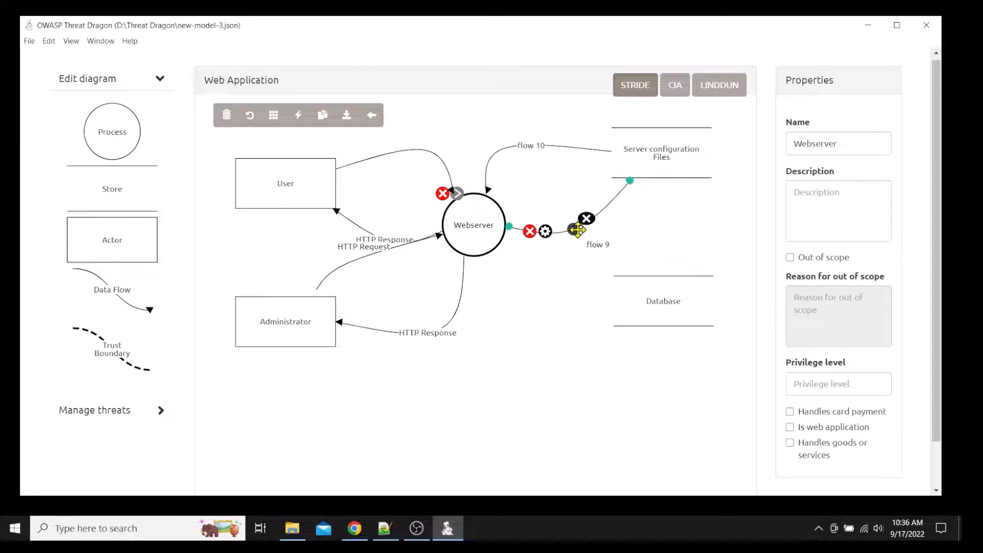
pyautogui.click(575, 268)
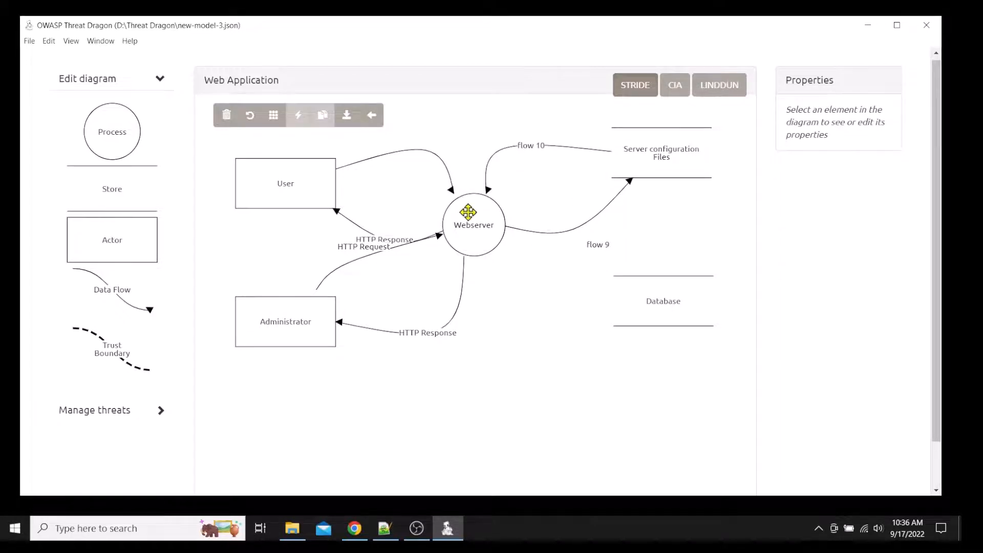
# - Add a data flow from Webserver to Database and bend it into an arc below the direct line between them
pyautogui.click(641, 293)
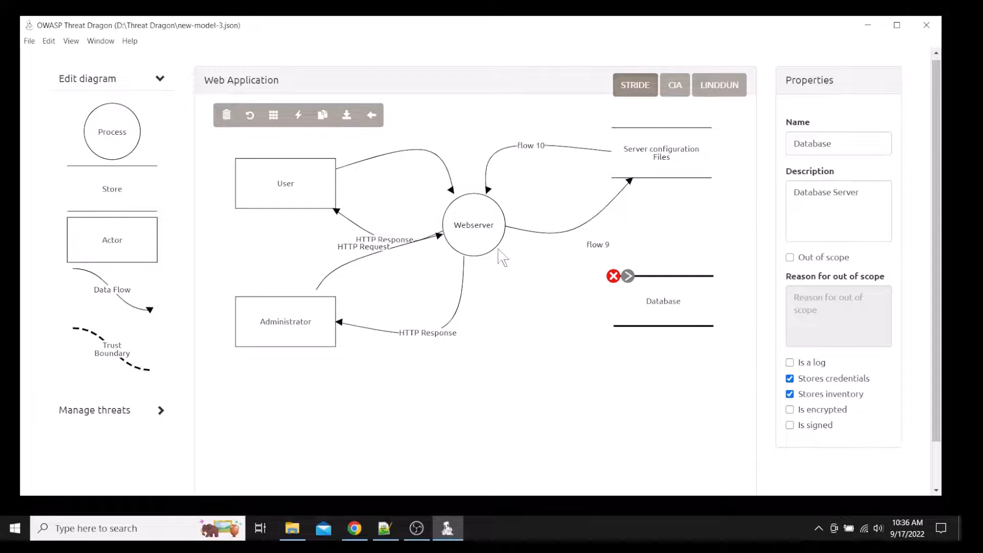
pyautogui.click(487, 233)
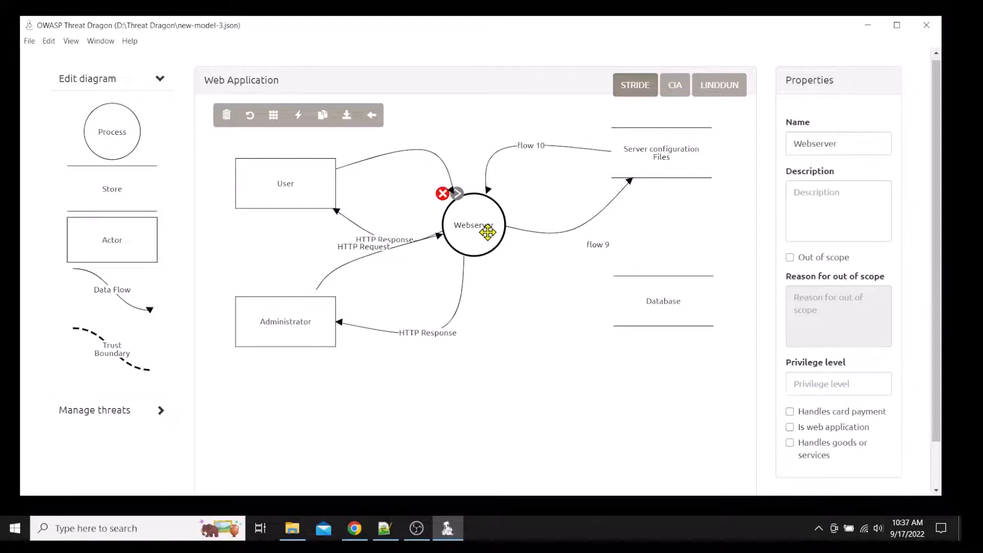
pyautogui.click(458, 197)
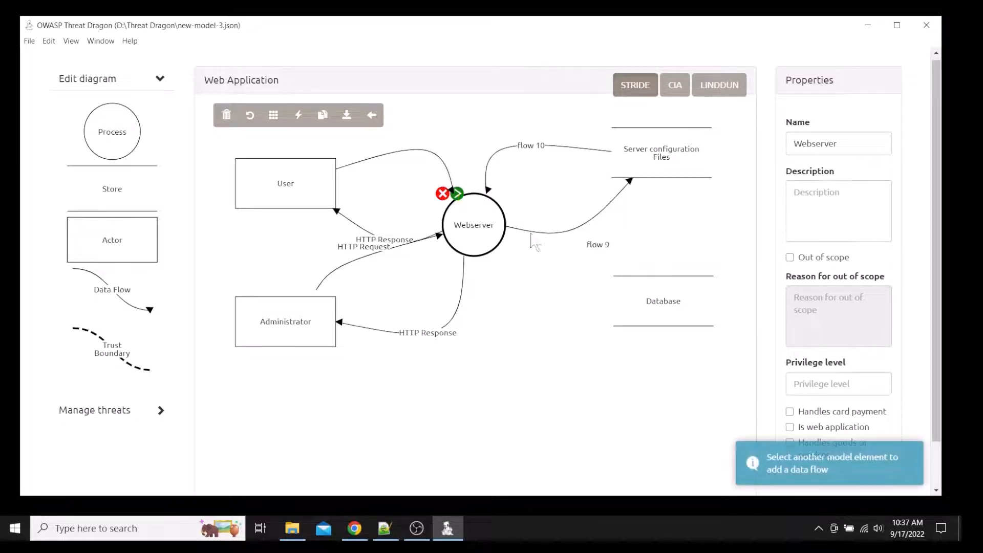
pyautogui.click(656, 305)
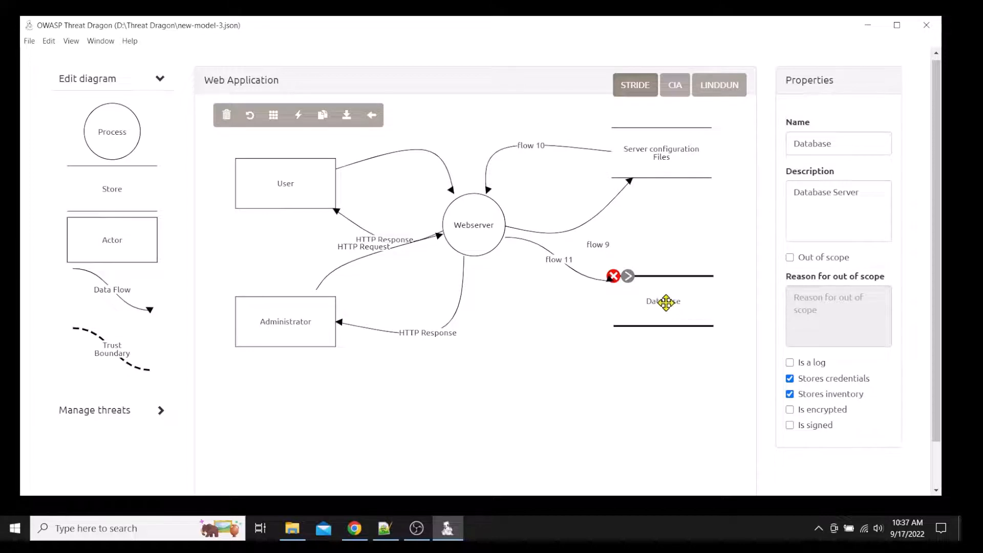
pyautogui.click(628, 277)
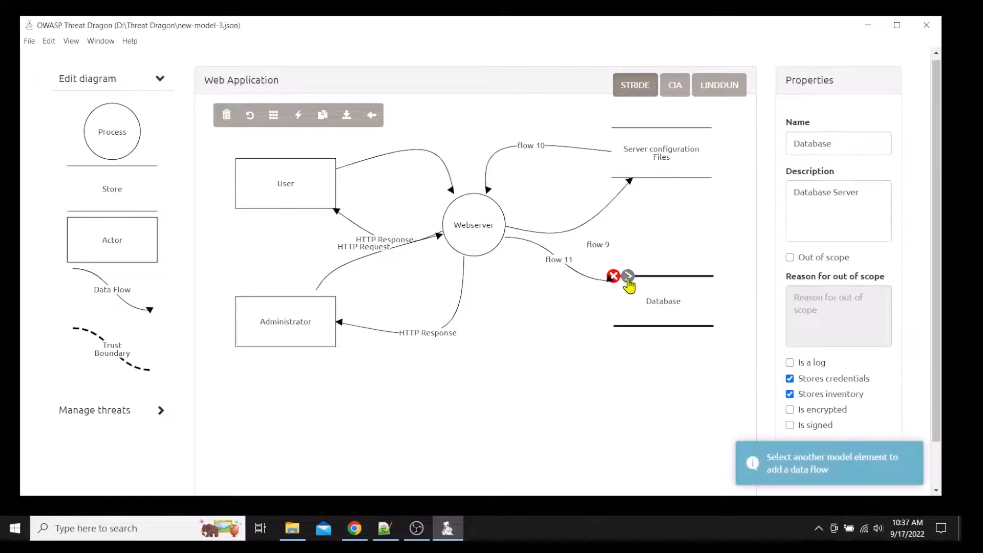
pyautogui.click(484, 230)
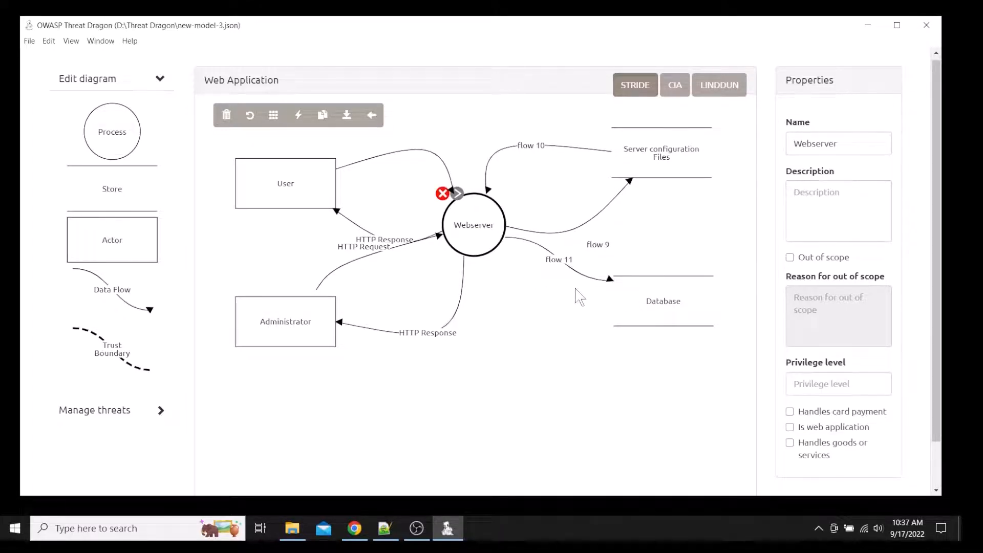
pyautogui.moveTo(584, 274); pyautogui.dragTo(551, 340)
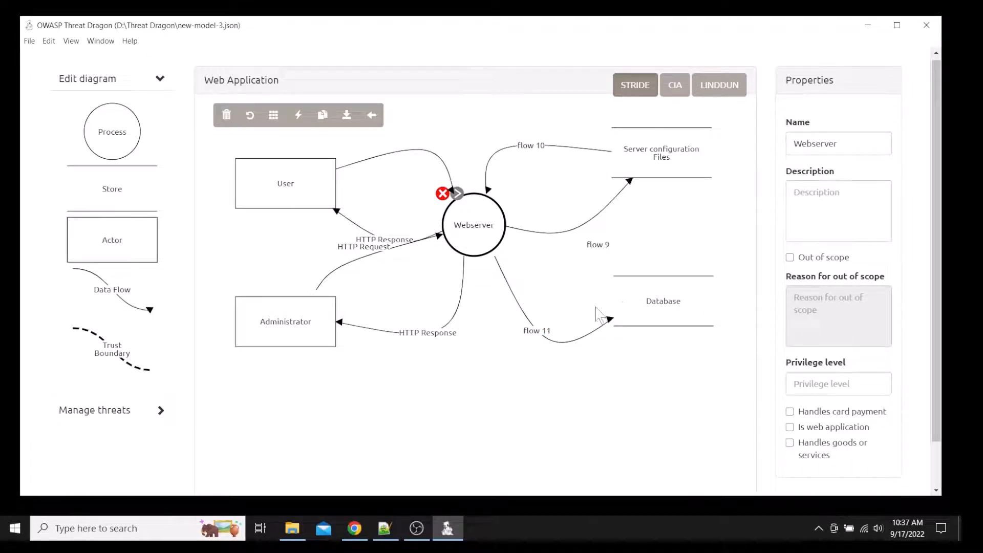
# - Add a return data flow from Database to Webserver and bend it into an arc above the opposite flow
pyautogui.click(636, 302)
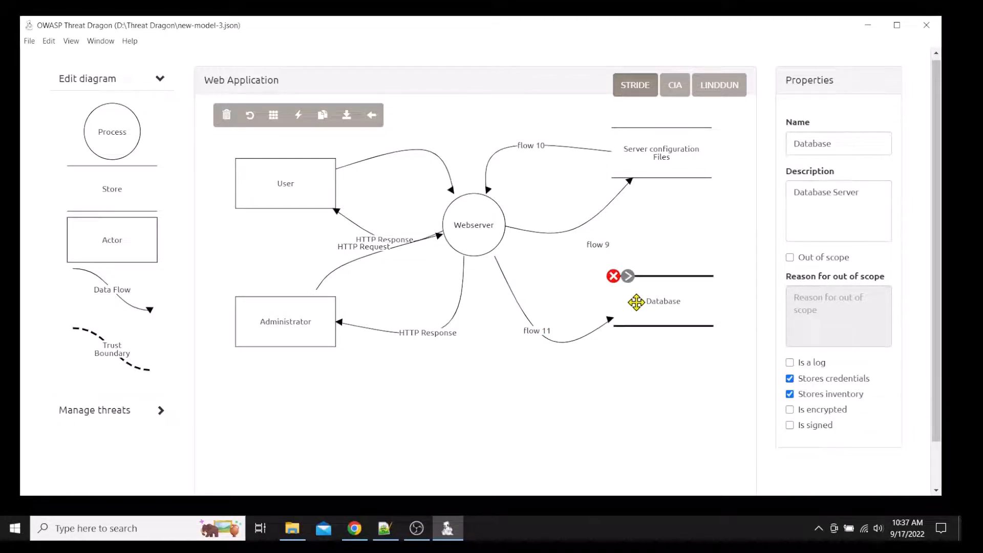
pyautogui.click(628, 277)
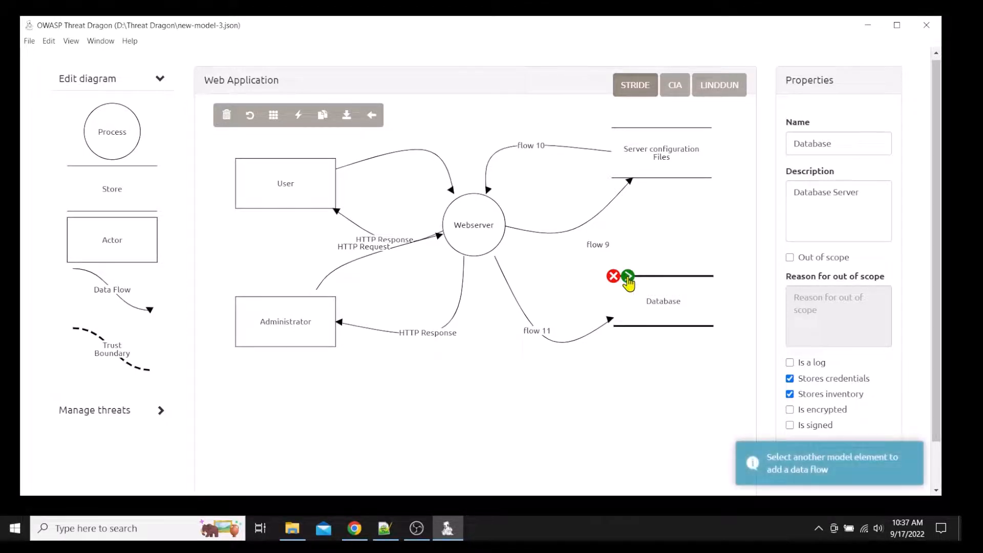
pyautogui.click(472, 228)
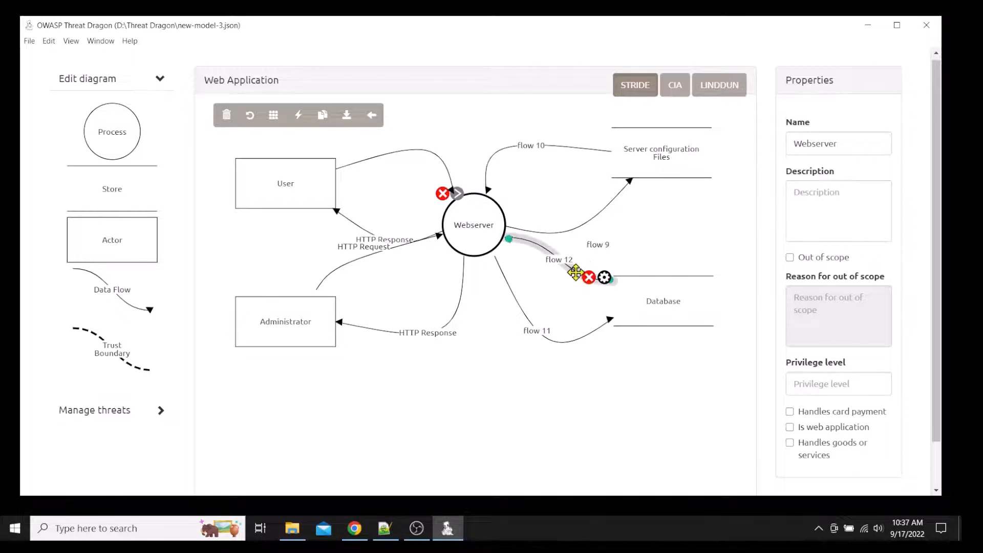
pyautogui.moveTo(588, 260); pyautogui.dragTo(600, 249)
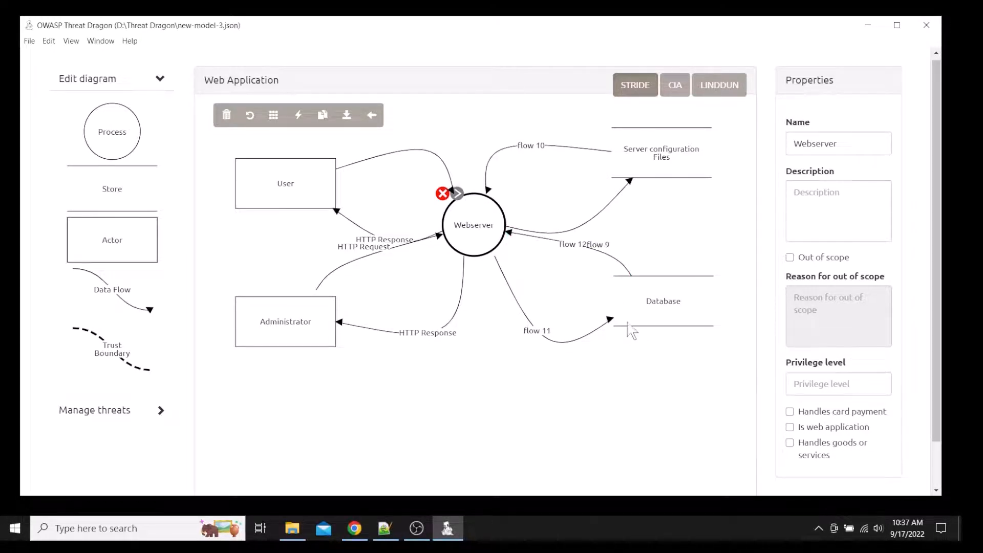
pyautogui.click(482, 420)
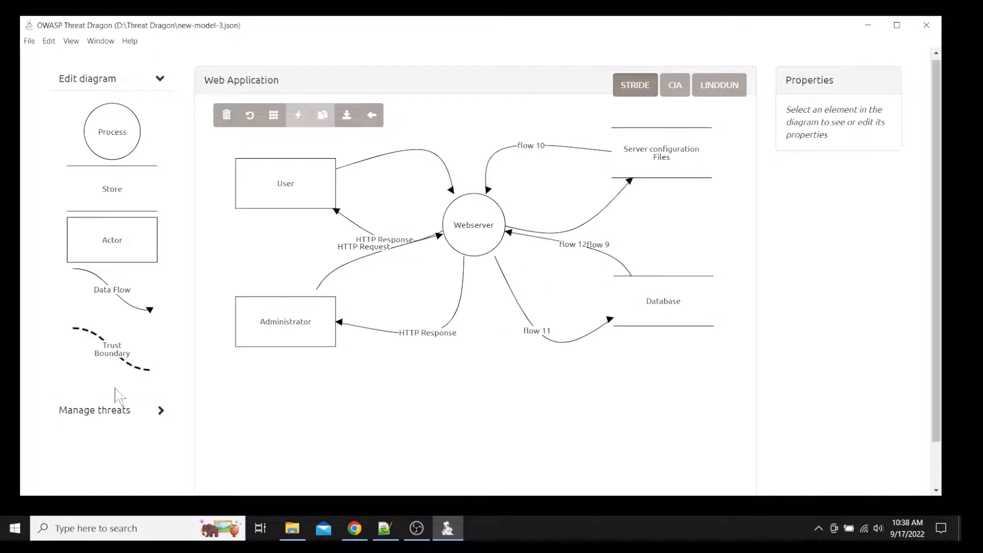
# - Add a trust boundary running vertically between the two actors and the Webserver, crossing all four HTTP flows
pyautogui.click(131, 368)
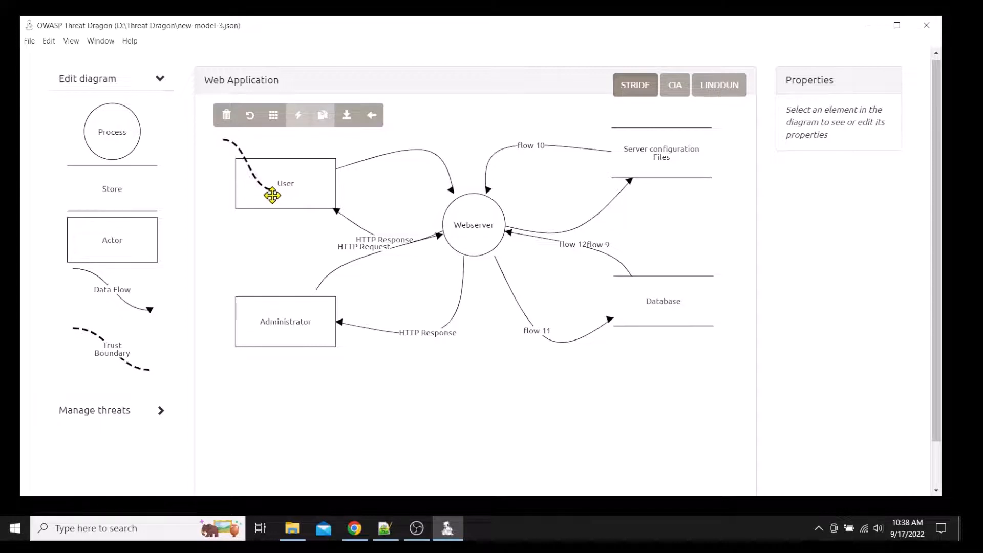
pyautogui.moveTo(277, 191)
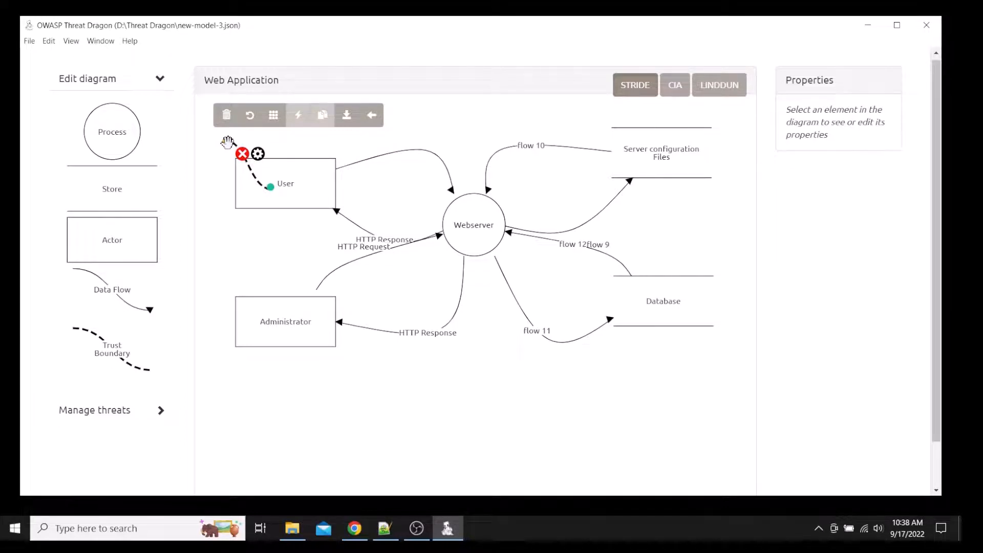
pyautogui.moveTo(227, 142); pyautogui.dragTo(440, 127)
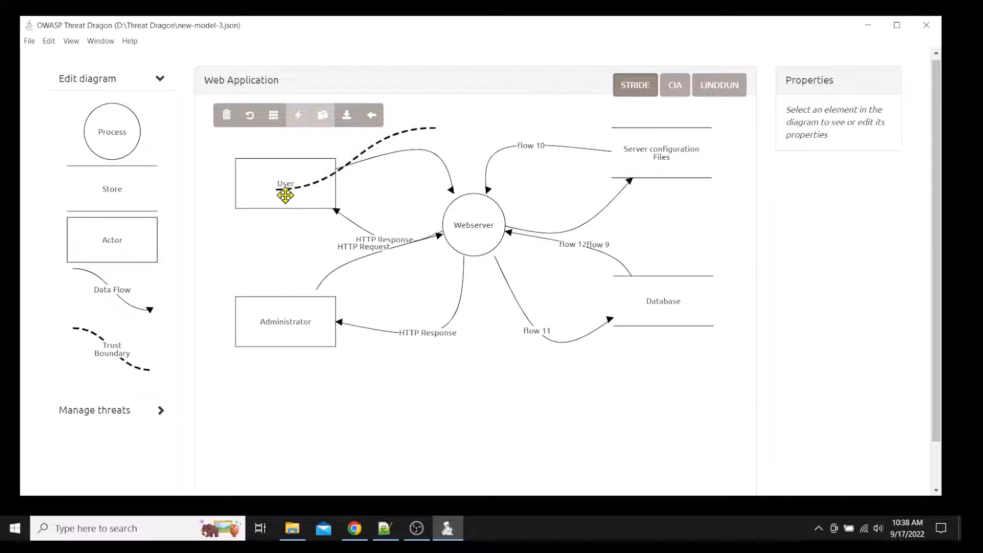
pyautogui.moveTo(272, 192); pyautogui.dragTo(268, 186)
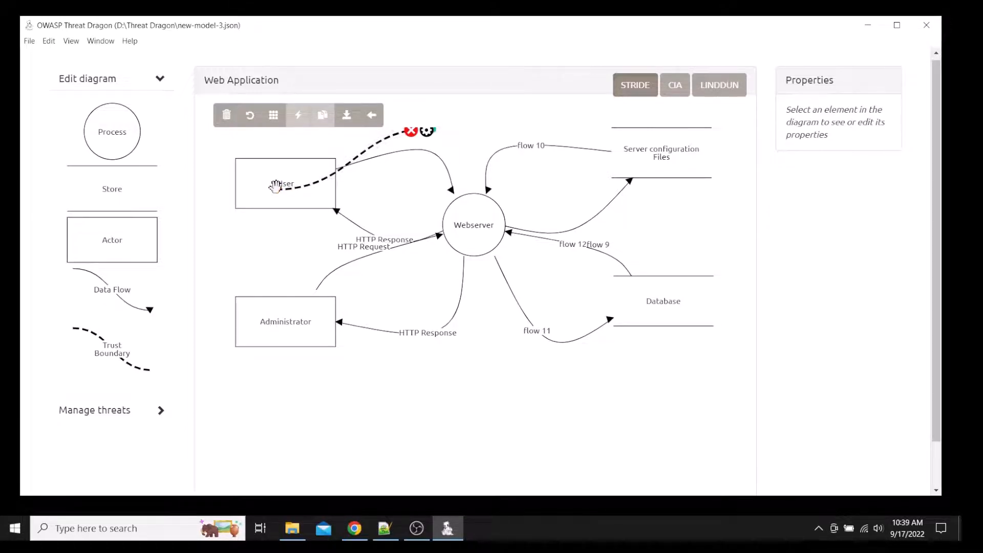
pyautogui.click(275, 188)
pyautogui.moveTo(277, 189); pyautogui.dragTo(397, 387)
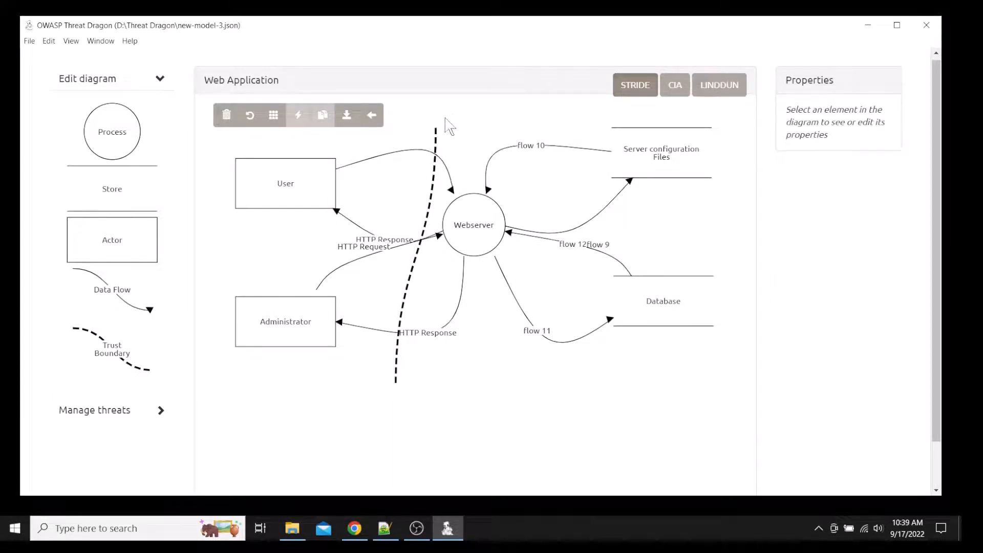
pyautogui.moveTo(435, 131)
pyautogui.moveTo(435, 131)
pyautogui.mouseDown()
pyautogui.moveTo(454, 116)
pyautogui.moveTo(441, 125)
pyautogui.moveTo(427, 117)
pyautogui.mouseUp()
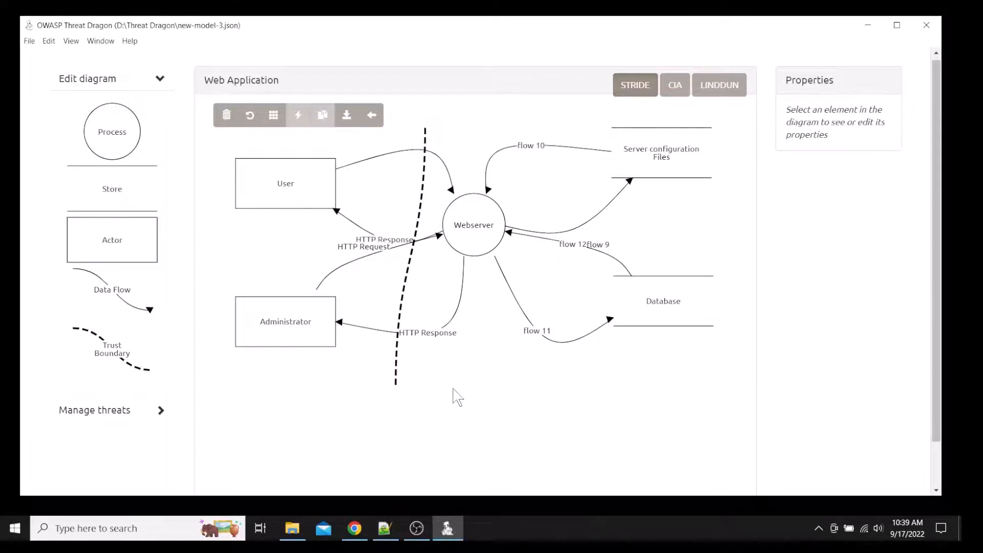
# - Add a bend point near the middle of the trust boundary and open the boundary's name for editing
pyautogui.click(406, 281)
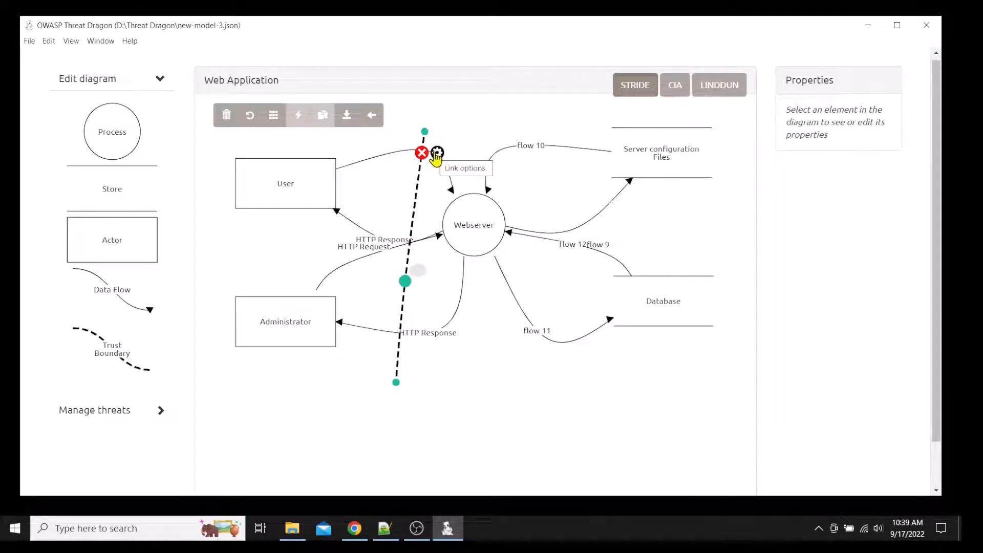
pyautogui.click(436, 159)
pyautogui.click(825, 141)
pyautogui.write('Public tr')
pyautogui.press('BackSpace')
pyautogui.press('BackSpace')
pyautogui.press('BackSpace')
pyautogui.press('BackSpace')
pyautogui.press('BackSpace')
pyautogui.press('BackSpace')
pyautogui.press('BackSpace')
pyautogui.press('BackSpace')
pyautogui.press('BackSpace')
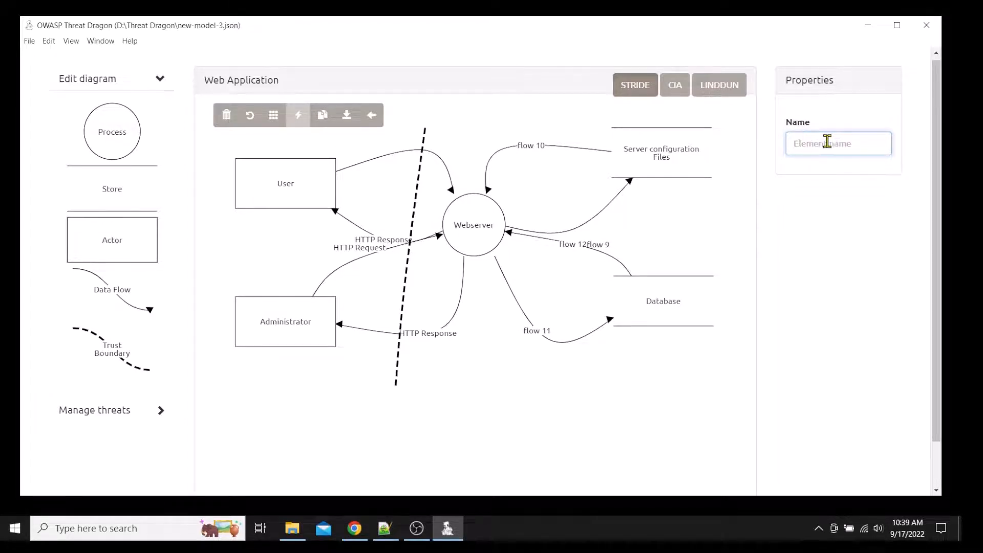
# - Name the trust boundary "Internet Trust Boundry"
pyautogui.write('Internet Trust')
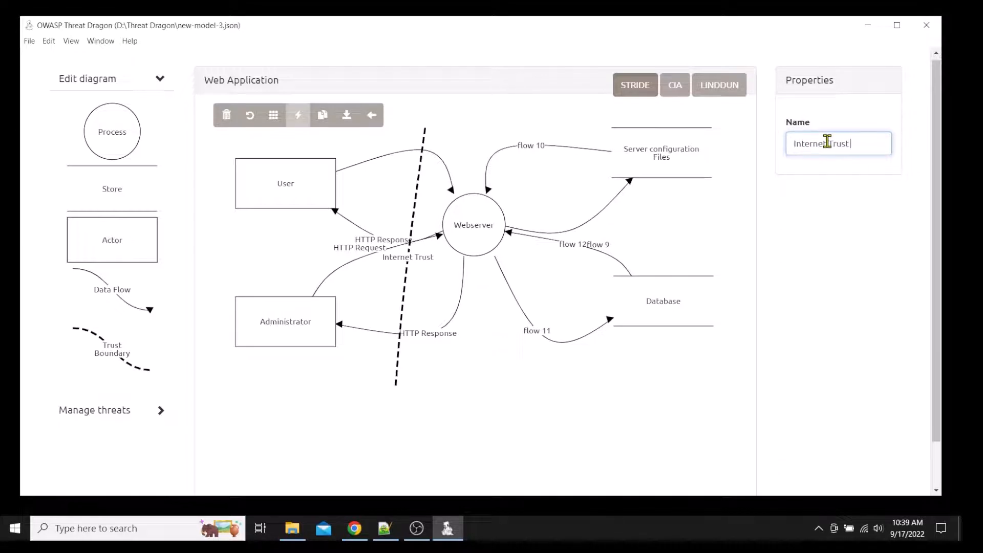
pyautogui.write(' Boundry')
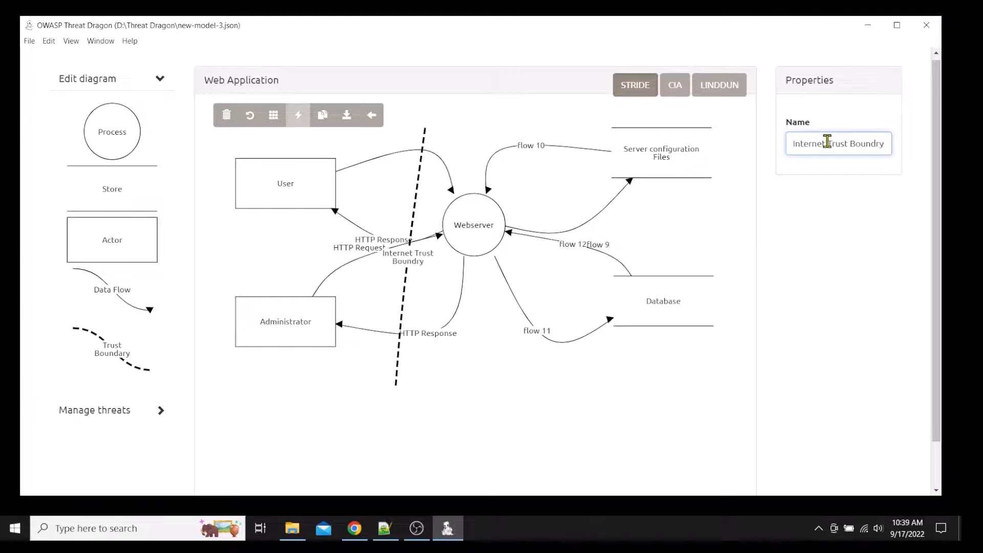
pyautogui.click(884, 259)
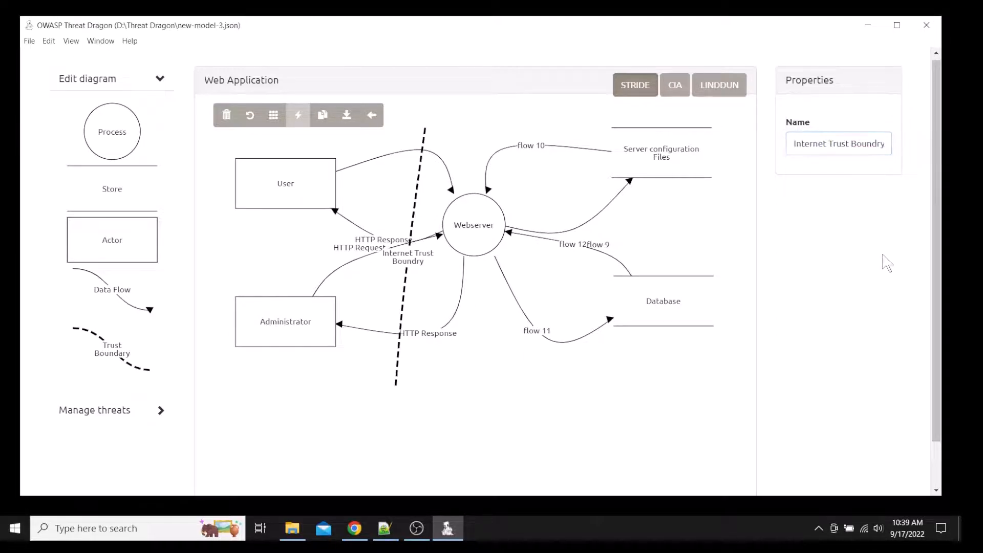
pyautogui.click(864, 147)
pyautogui.doubleClick(864, 146)
pyautogui.click(841, 224)
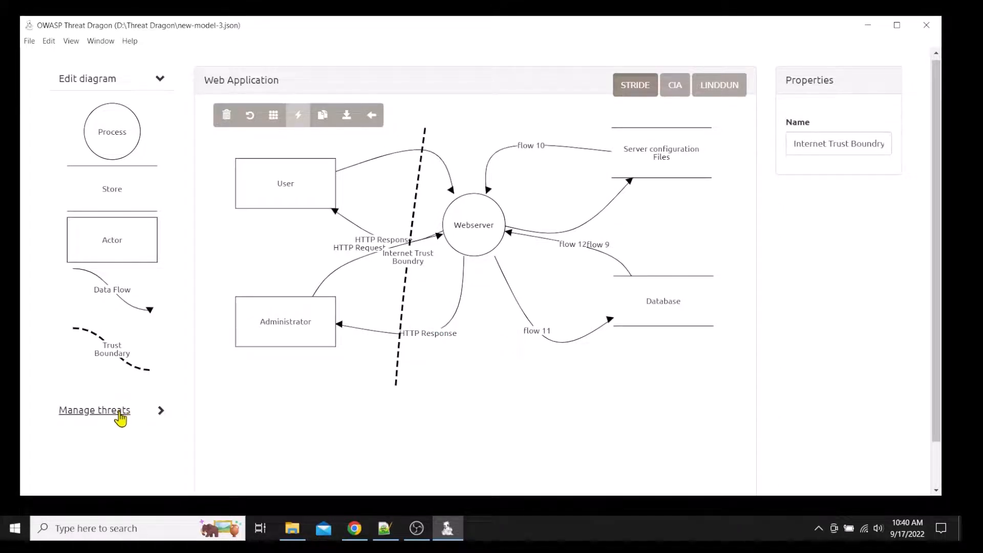
# - Switch from diagram editing to threat management and start a new threat for the User actor
pyautogui.click(159, 80)
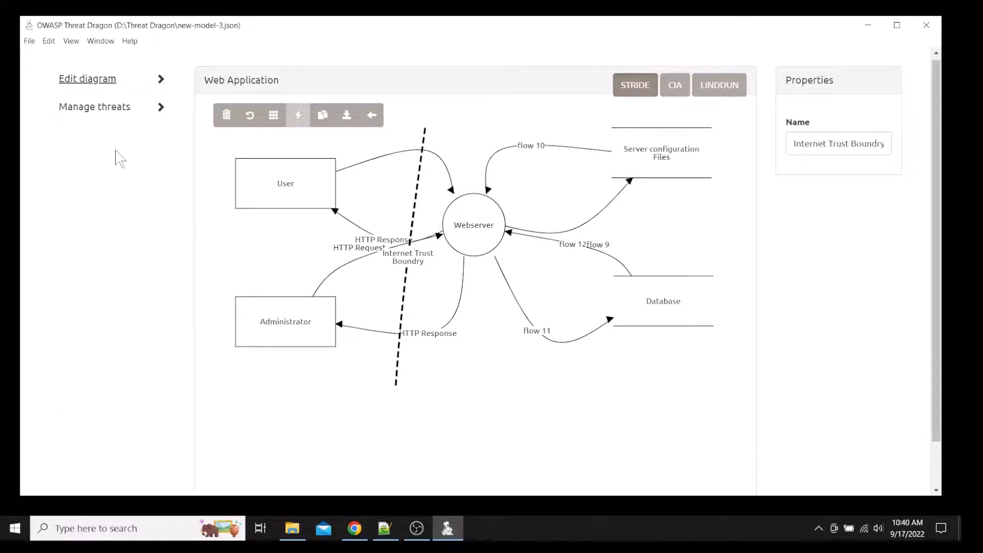
pyautogui.click(100, 114)
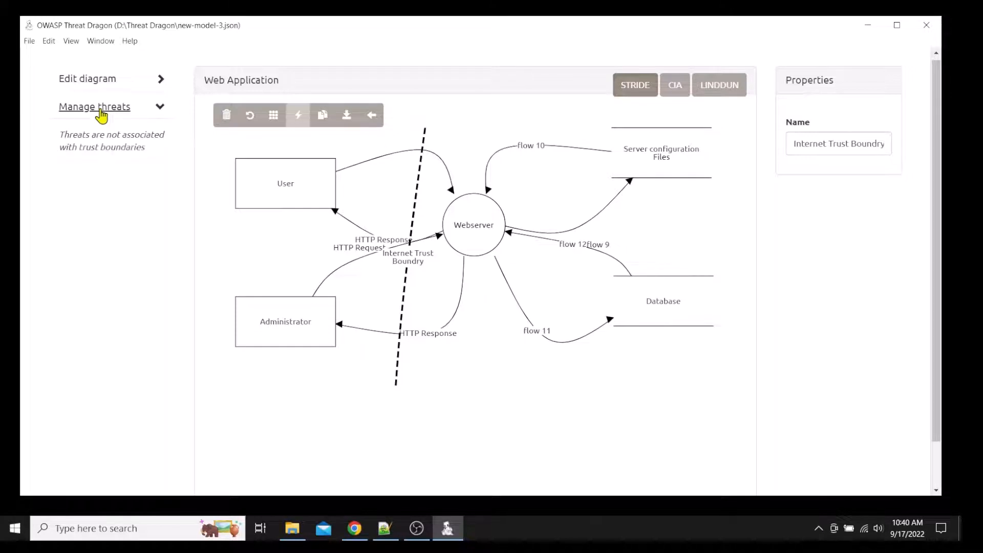
pyautogui.click(292, 183)
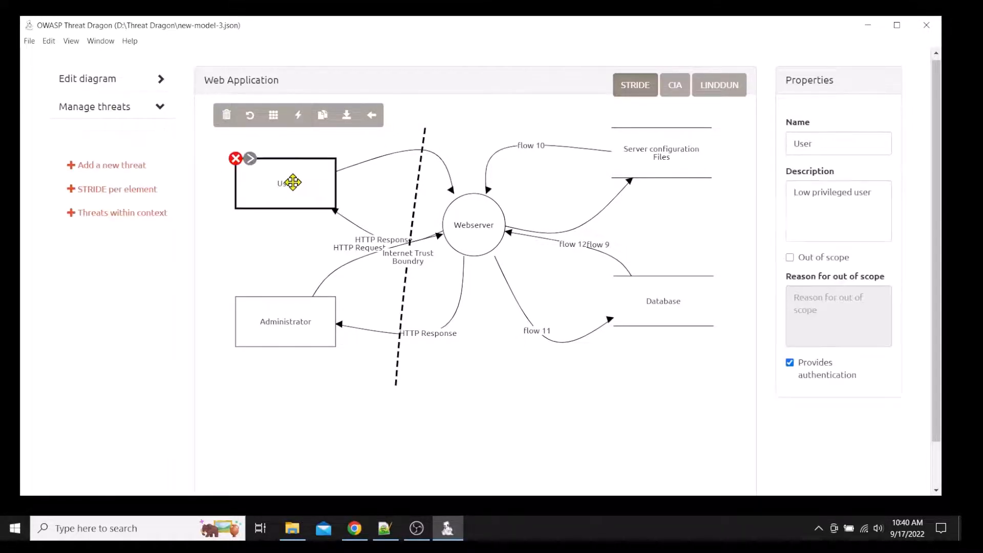
pyautogui.click(125, 166)
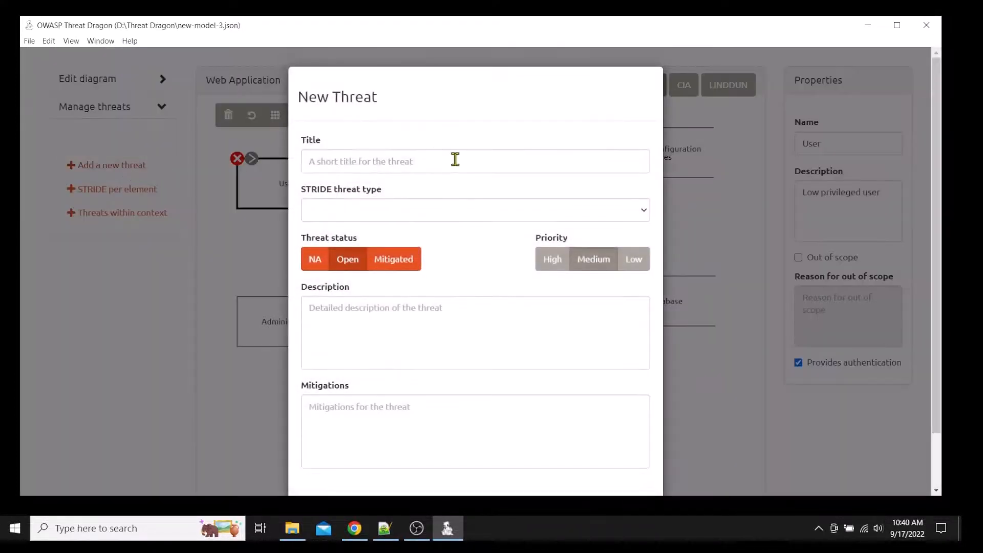
# - Title the new threat "Web application is vulnerable to spoofing attack"
pyautogui.click(336, 163)
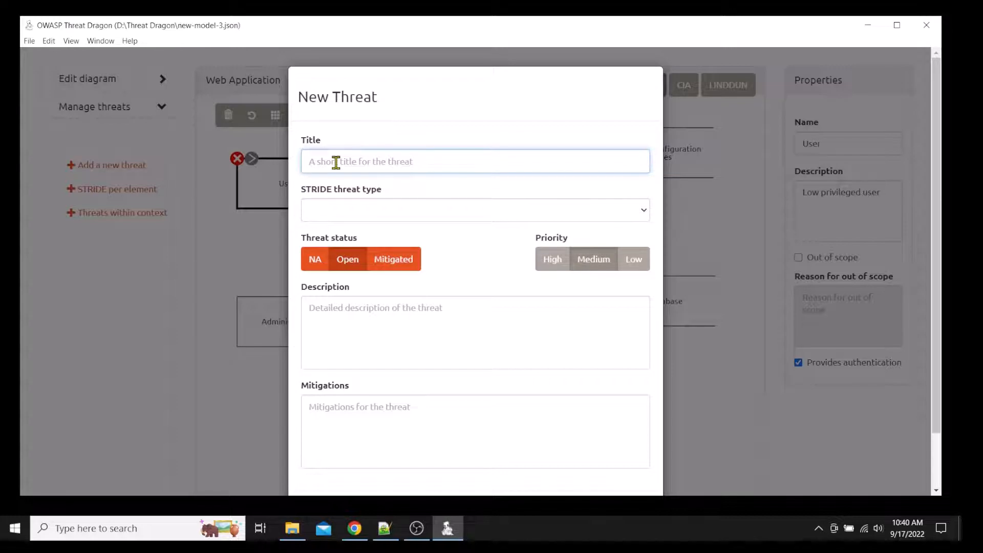
pyautogui.write('Web application is vulnerable to')
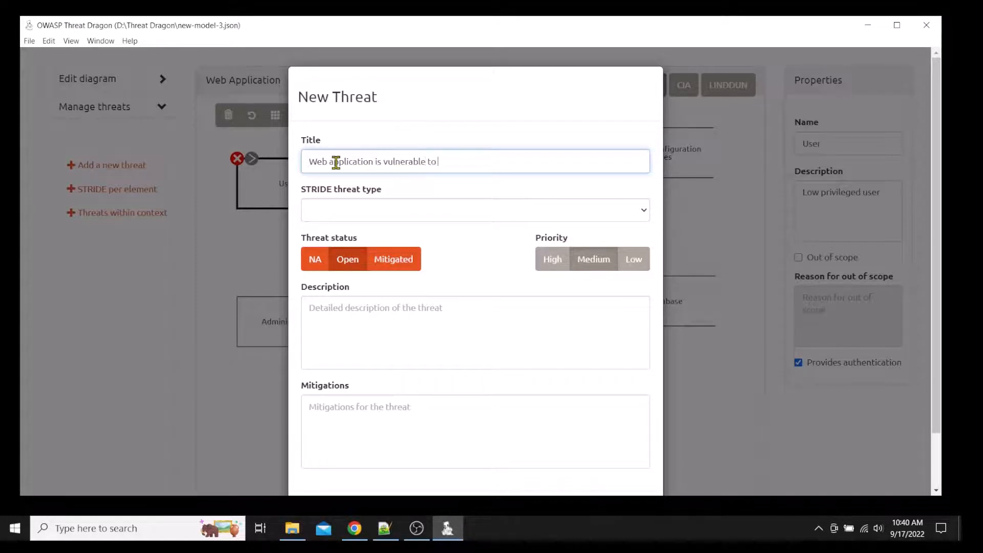
pyautogui.write(' spoof')
pyautogui.write('ing')
pyautogui.write(' atat')
pyautogui.press('BackSpace')
pyautogui.press('BackSpace')
pyautogui.write('tack')
# - Set the new threat's STRIDE threat type to Spoofing
pyautogui.click(484, 212)
pyautogui.click(481, 216)
pyautogui.click(481, 215)
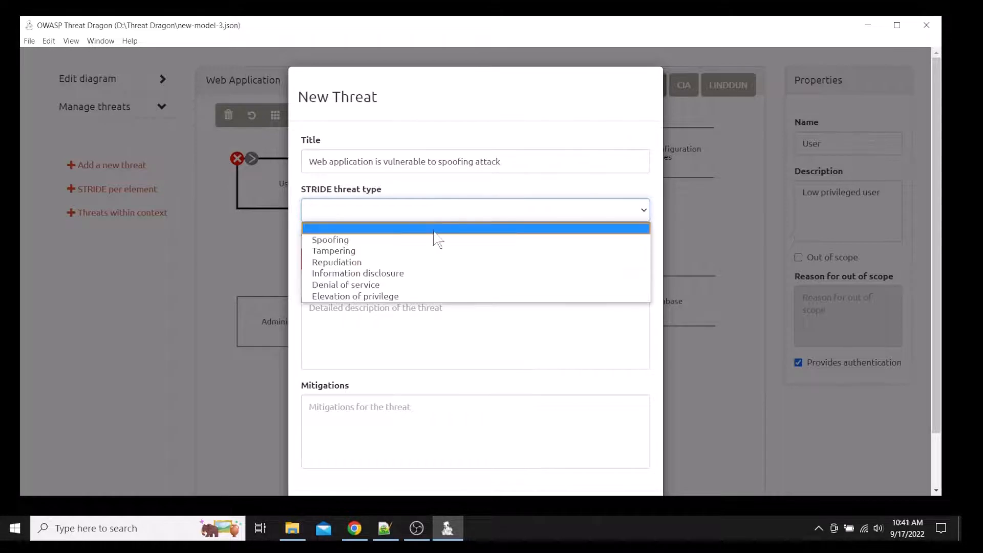
pyautogui.click(377, 240)
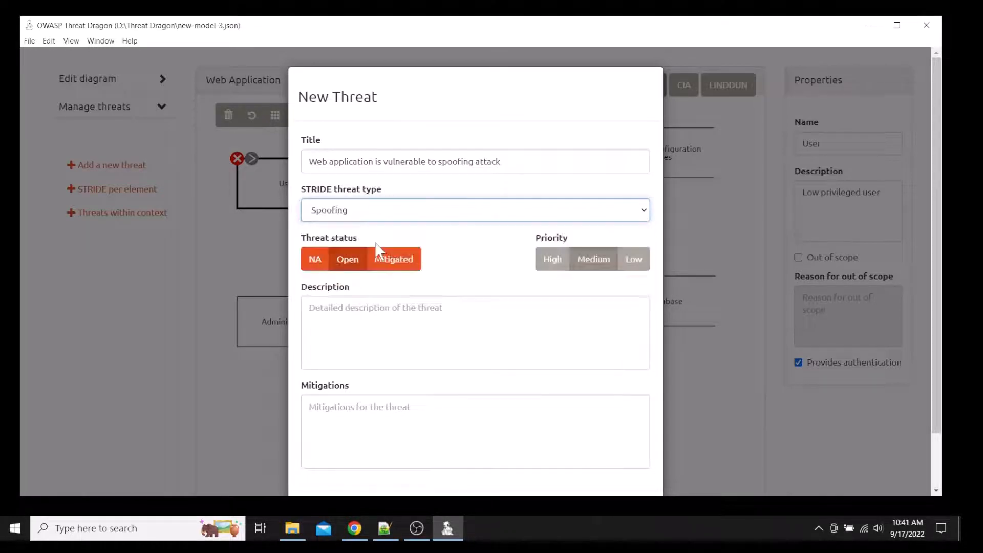
# - Describe the threat as "An adversary can get sensitive data from the web client cache"
pyautogui.click(456, 337)
pyautogui.write('An adv')
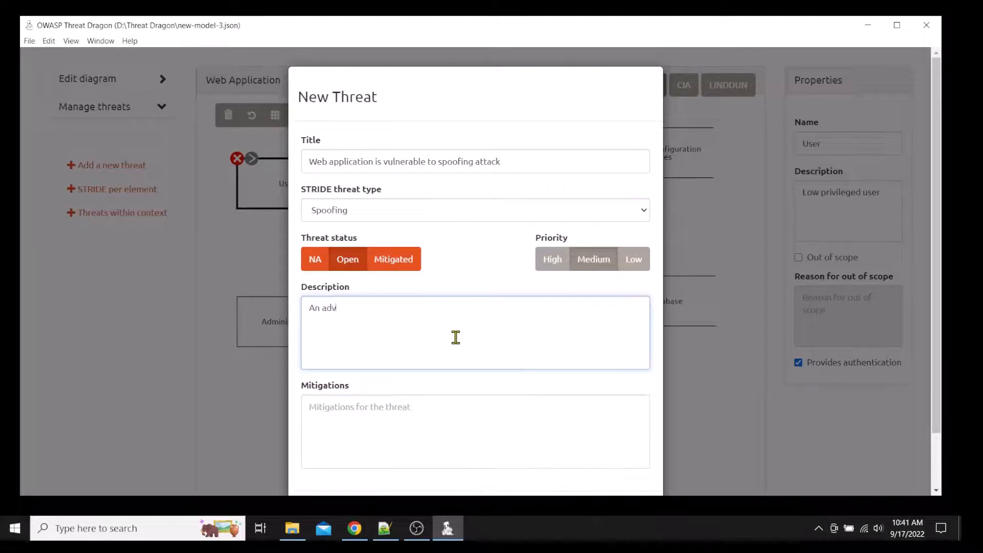
pyautogui.write('ersary can get sensitive')
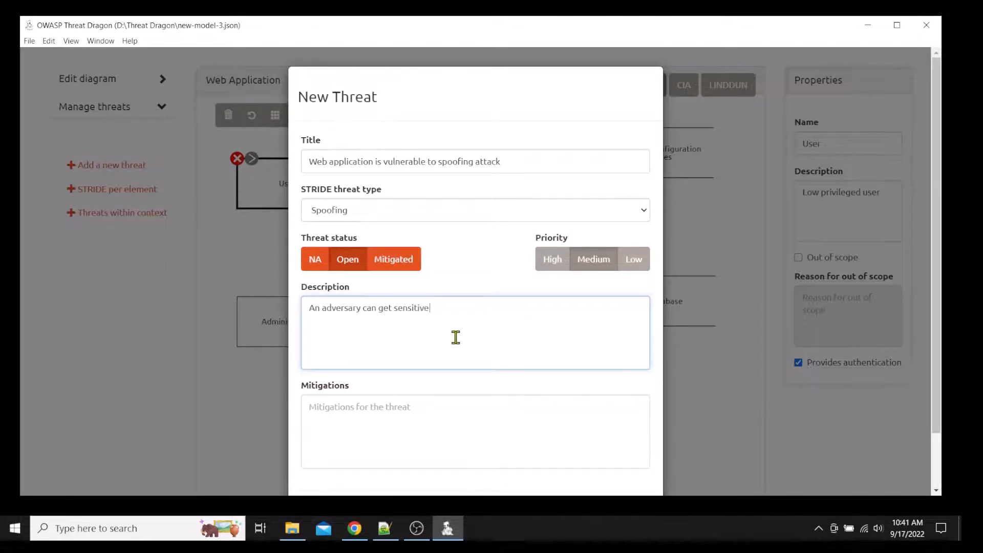
pyautogui.write(' data from the web client cache')
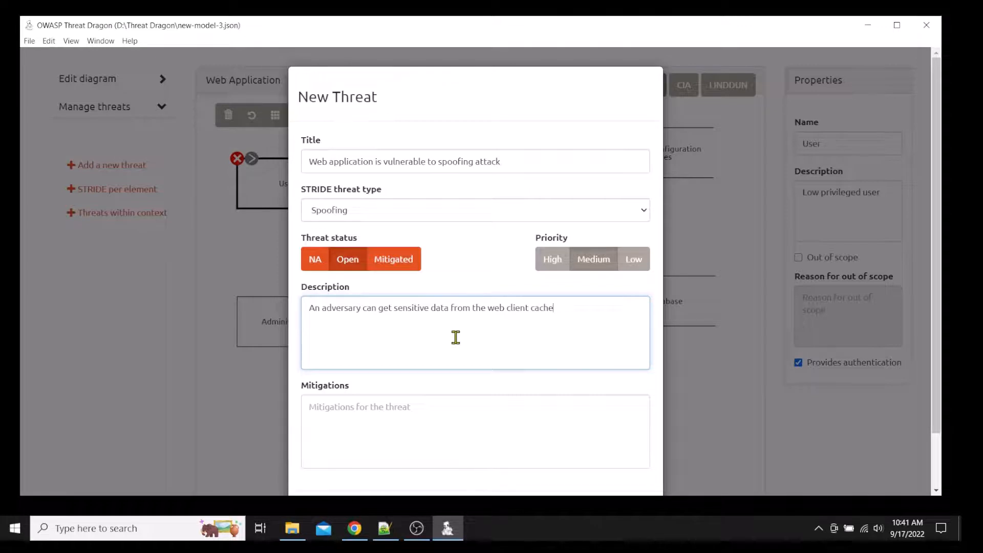
# - Extend the threat description with "if the application does not set proper HTTP cache related response header"
pyautogui.write(' if he the')
pyautogui.write('application does no')
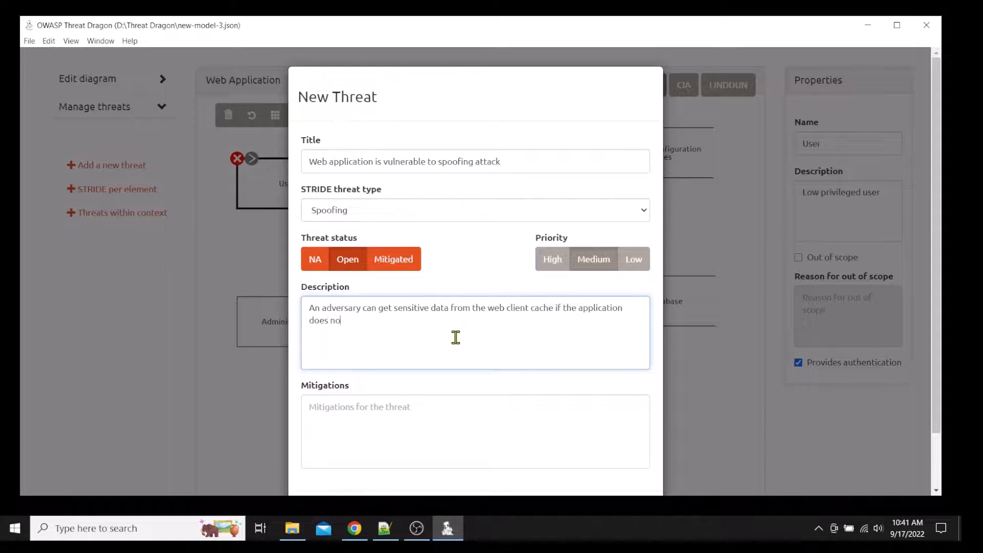
pyautogui.write('t set proper HTTP cache related response header')
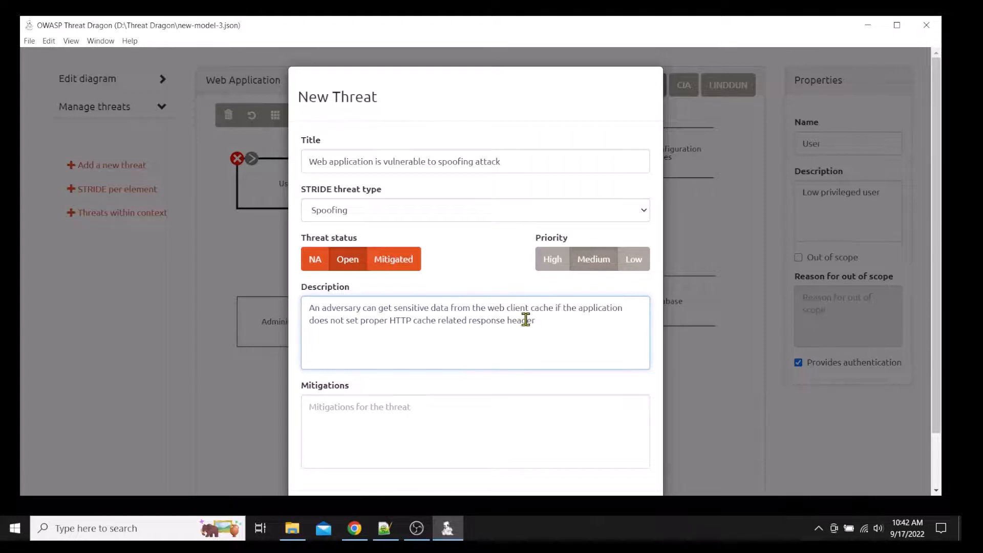
# - Enter the mitigation "It recommended to configure proper HTTP response header on the server side" for the spoofing threat
pyautogui.click(433, 431)
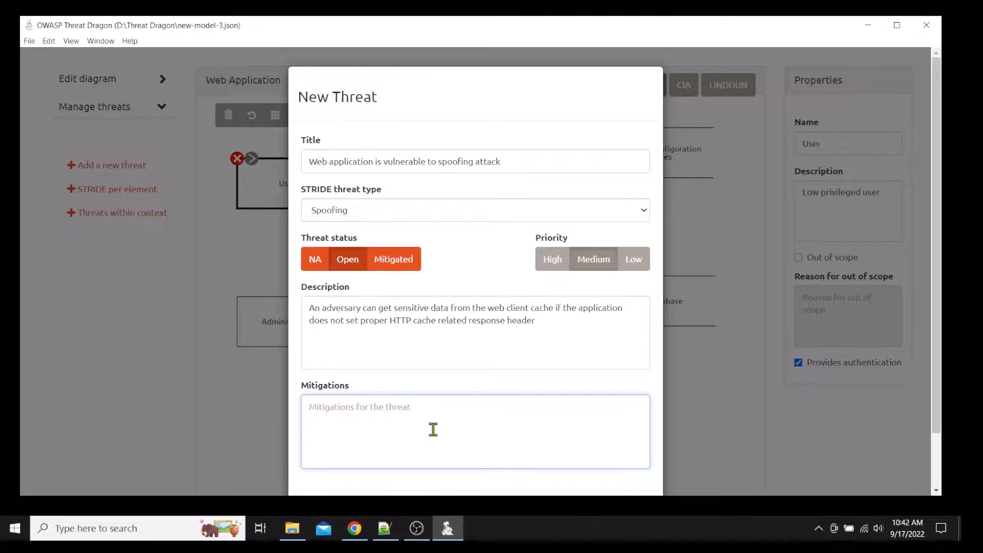
pyautogui.write('I')
pyautogui.write('ure')
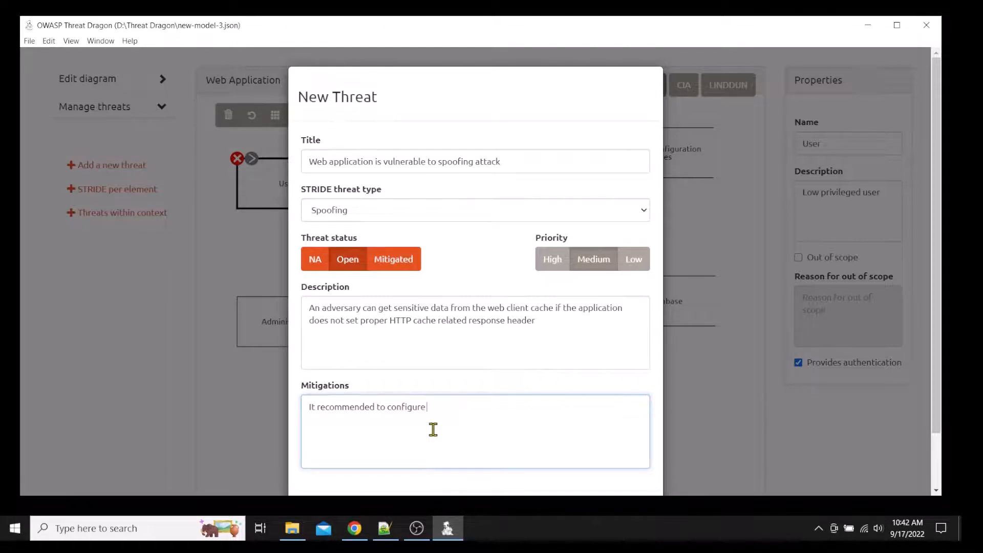
pyautogui.write(' proper HTTP response header on the server side')
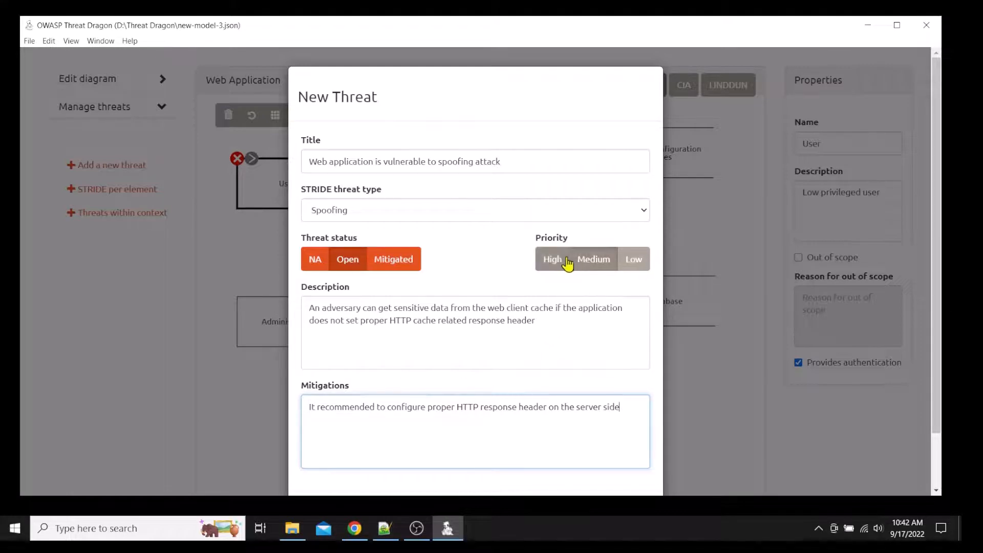
# - Set the spoofing threat's priority to High
pyautogui.click(551, 262)
pyautogui.click(548, 263)
pyautogui.click(583, 261)
pyautogui.click(634, 263)
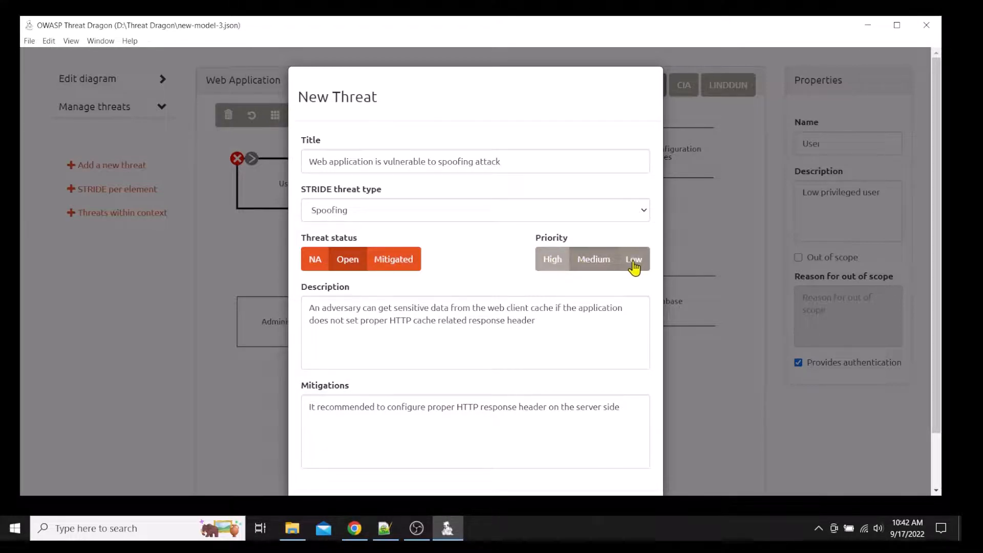
pyautogui.click(552, 263)
# - Set the threat status to Open and save the new spoofing threat on the User actor
pyautogui.click(397, 262)
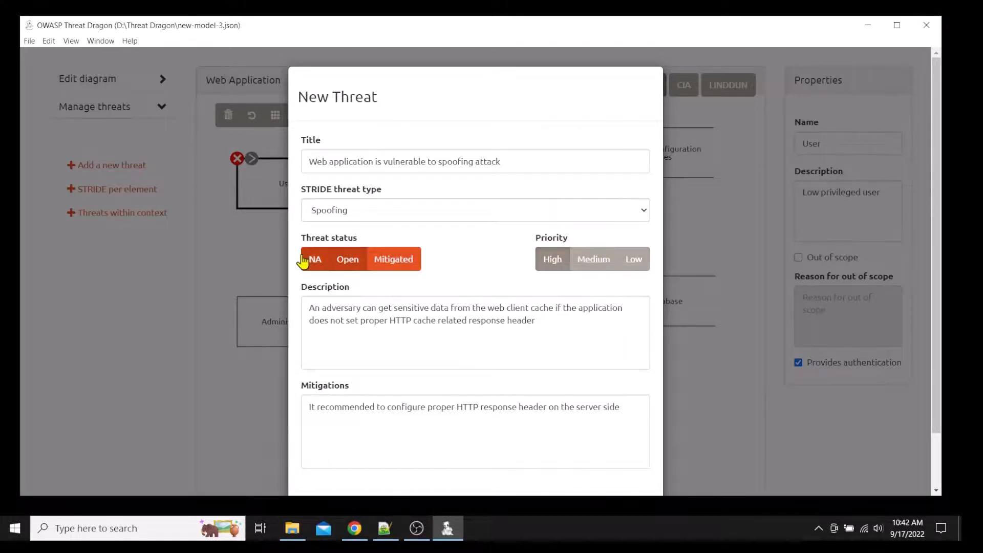
pyautogui.click(323, 266)
pyautogui.click(348, 266)
pyautogui.click(395, 262)
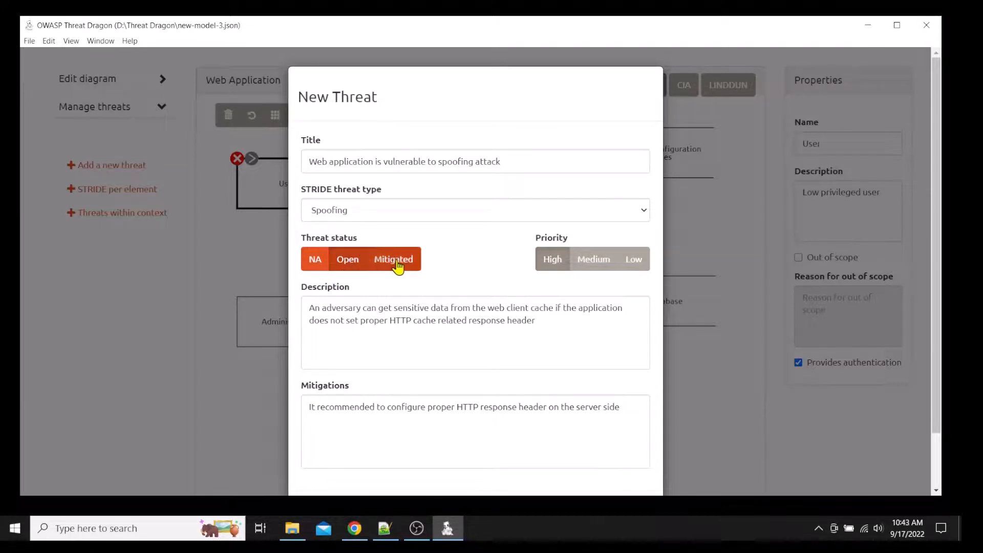
pyautogui.click(355, 266)
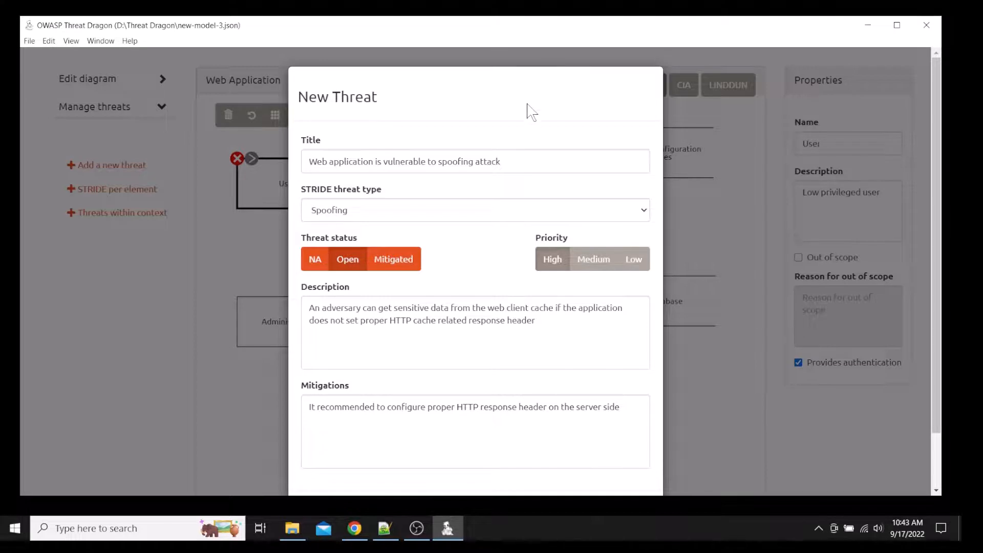
pyautogui.moveTo(528, 96); pyautogui.dragTo(552, 98)
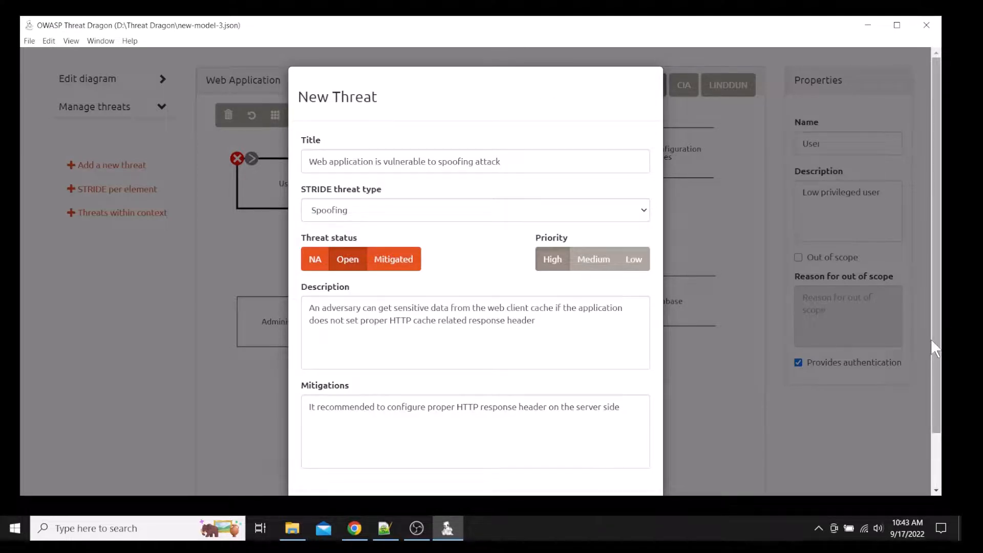
pyautogui.scroll(-2, 944, 488)
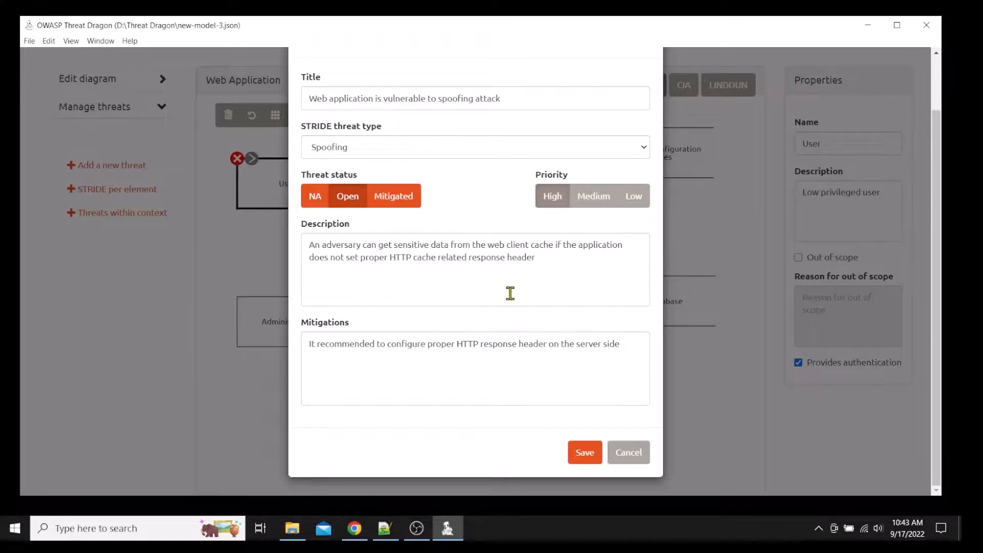
pyautogui.click(585, 453)
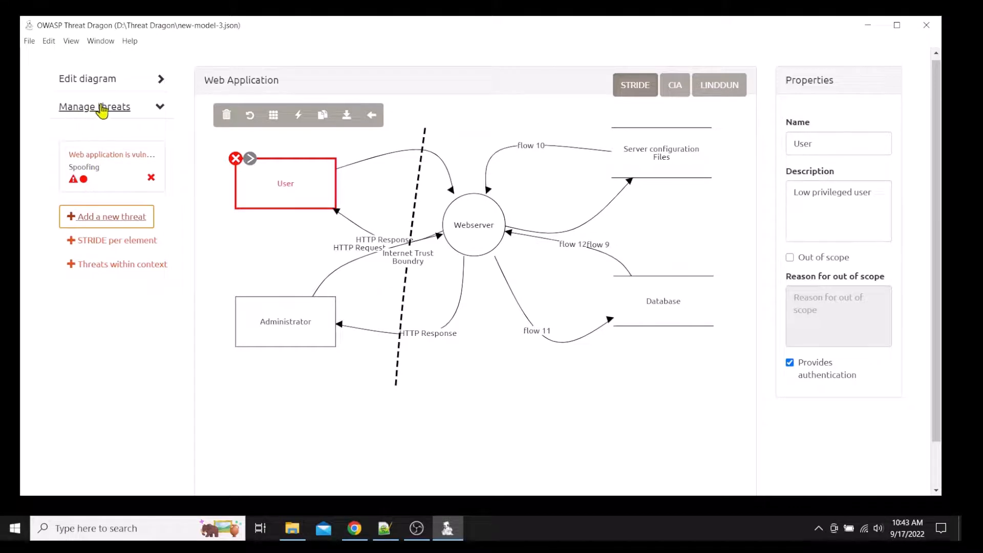
# - Open the User actor's saved spoofing threat, review its details, and close it without changes
pyautogui.click(304, 188)
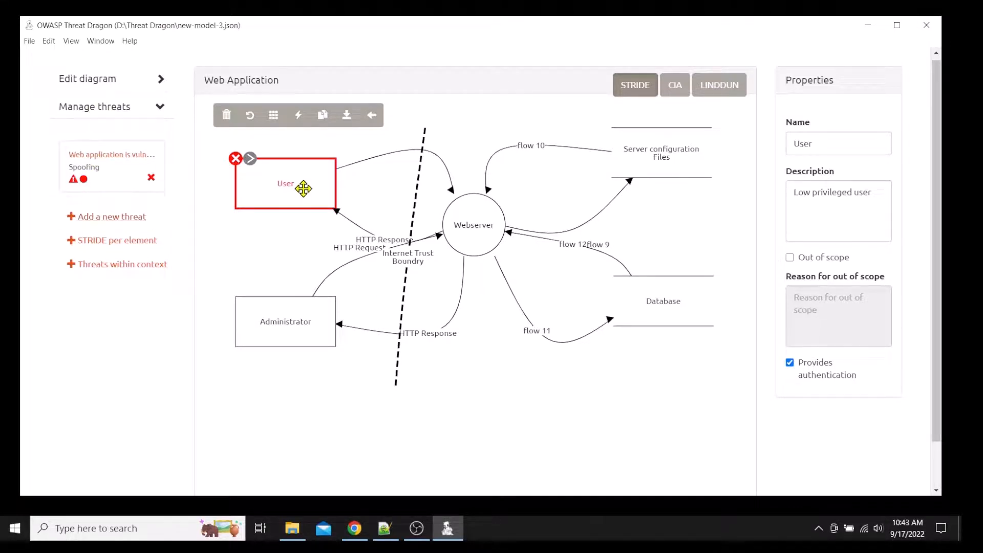
pyautogui.click(83, 163)
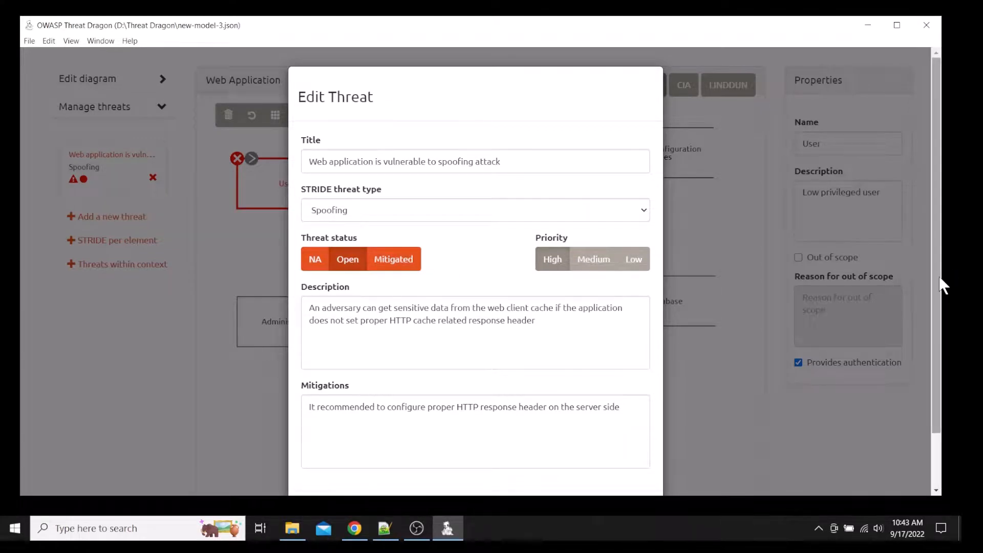
pyautogui.moveTo(941, 279); pyautogui.dragTo(957, 417)
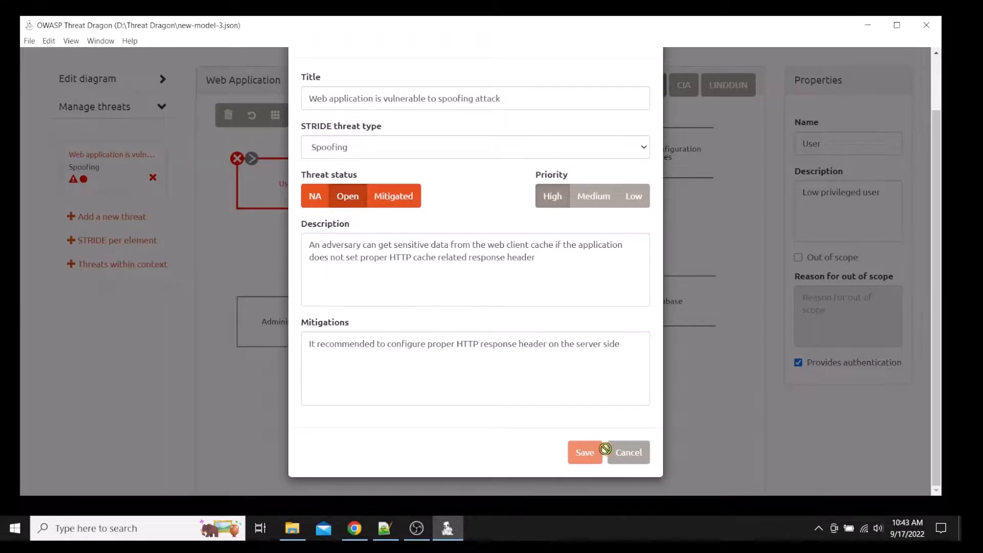
pyautogui.click(626, 458)
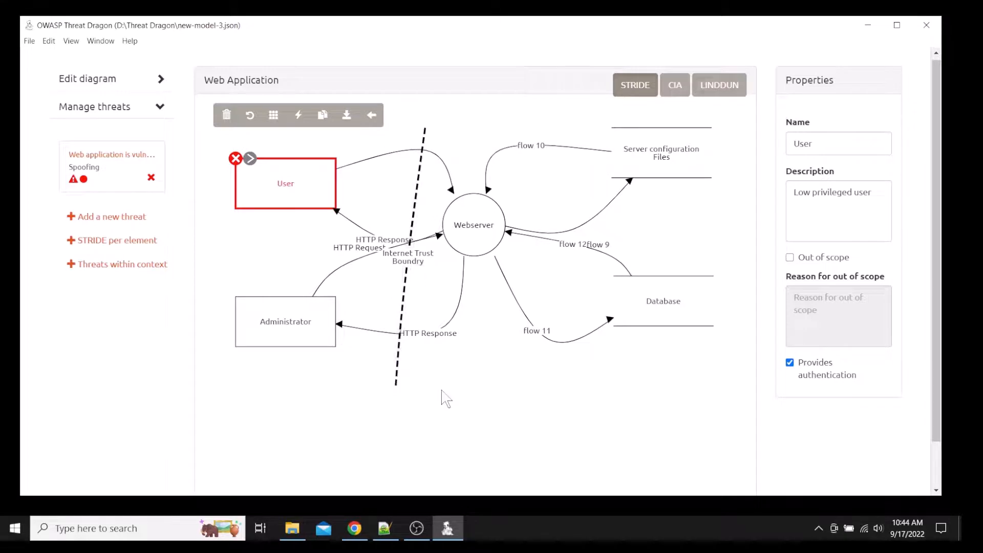
# - Try to open the existing threat model new-model-2.json from the Threat Dragon folder
pyautogui.click(30, 42)
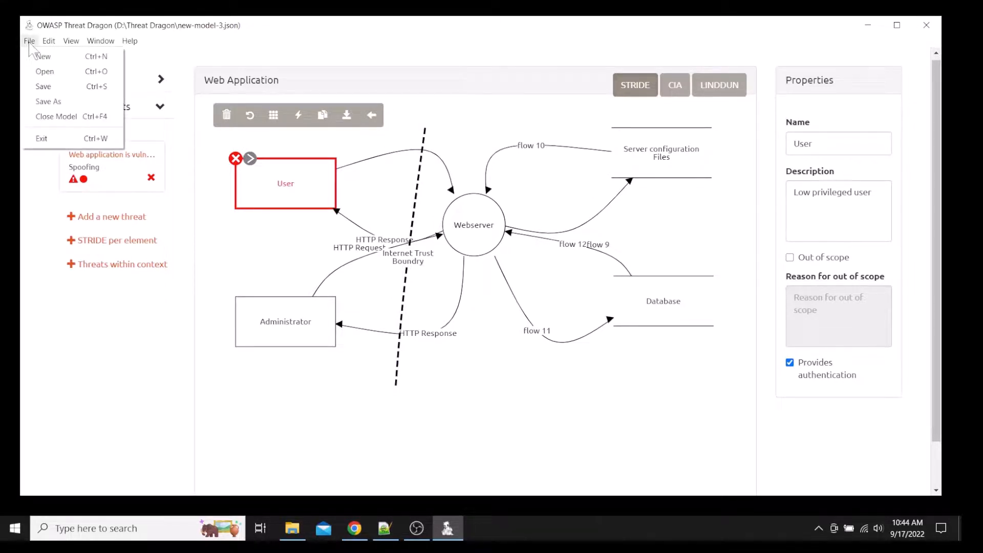
pyautogui.click(45, 71)
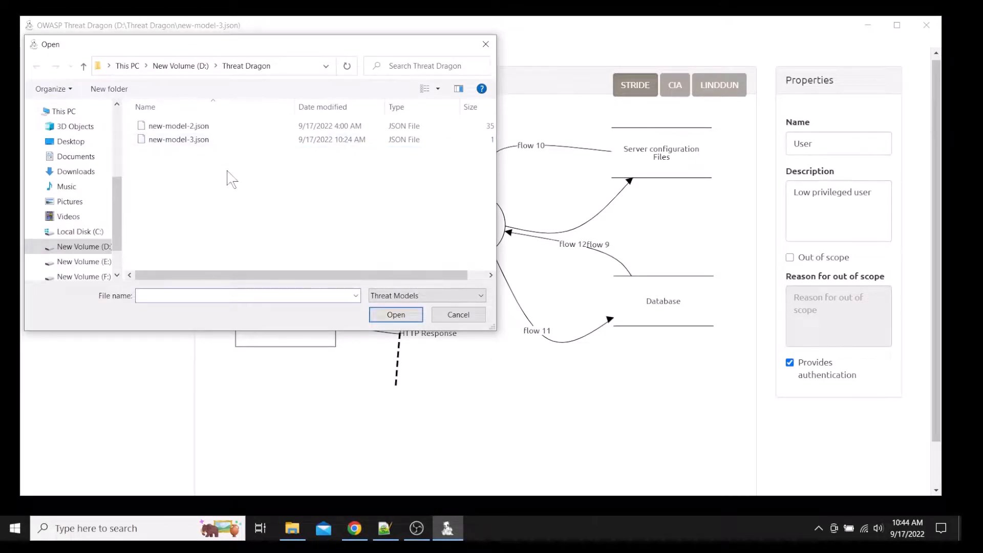
pyautogui.click(184, 127)
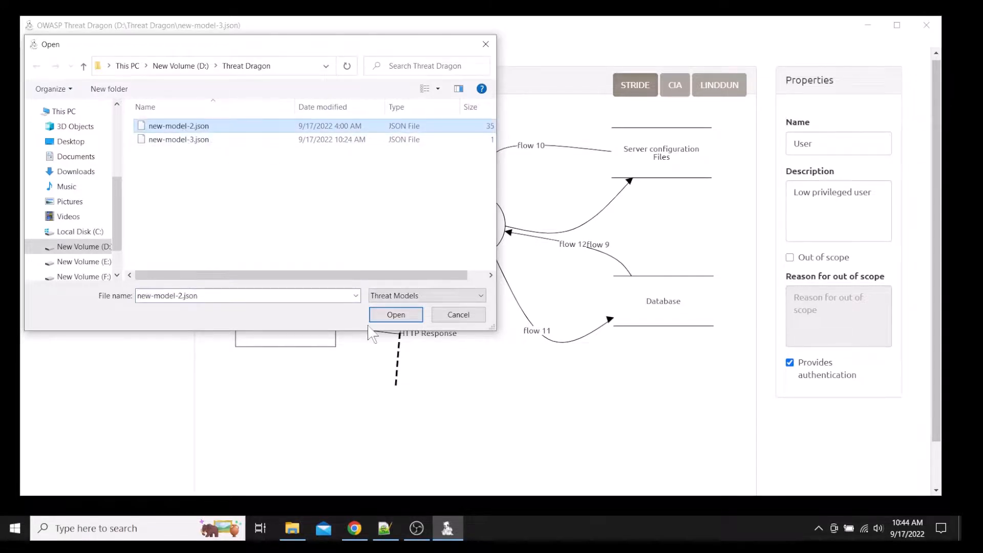
pyautogui.click(383, 318)
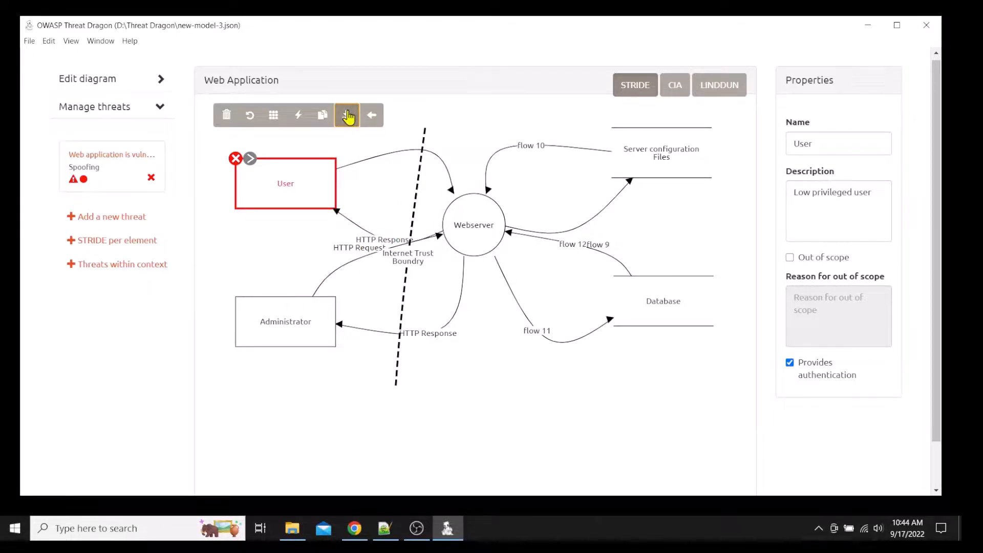
# - Return to the threat model overview and reopen the Web Application diagram
pyautogui.click(374, 119)
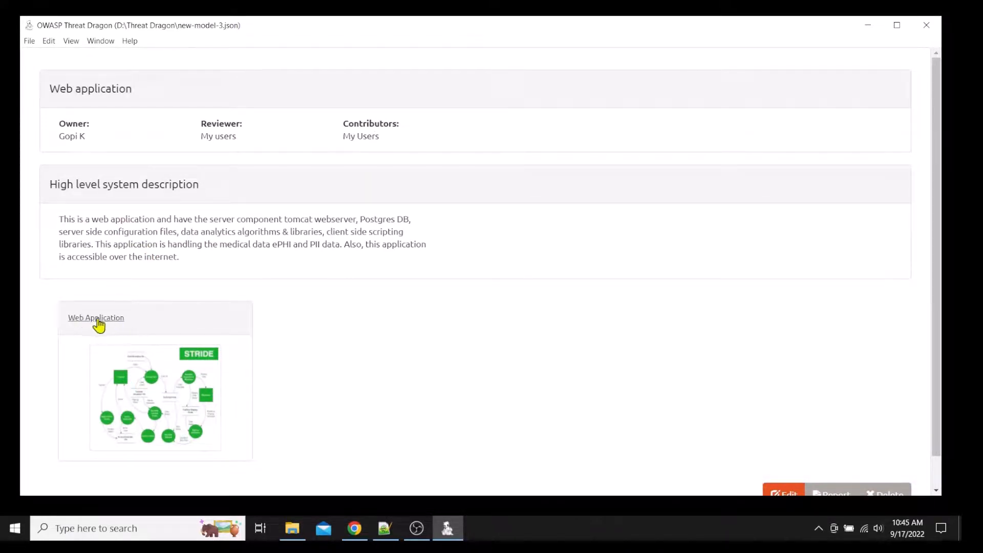
pyautogui.click(188, 400)
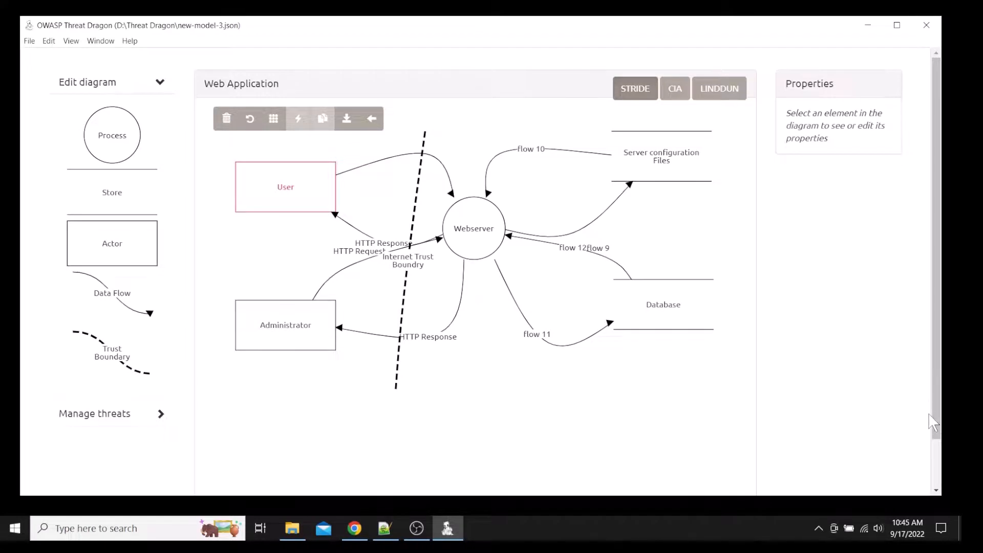
pyautogui.moveTo(940, 407); pyautogui.dragTo(939, 432)
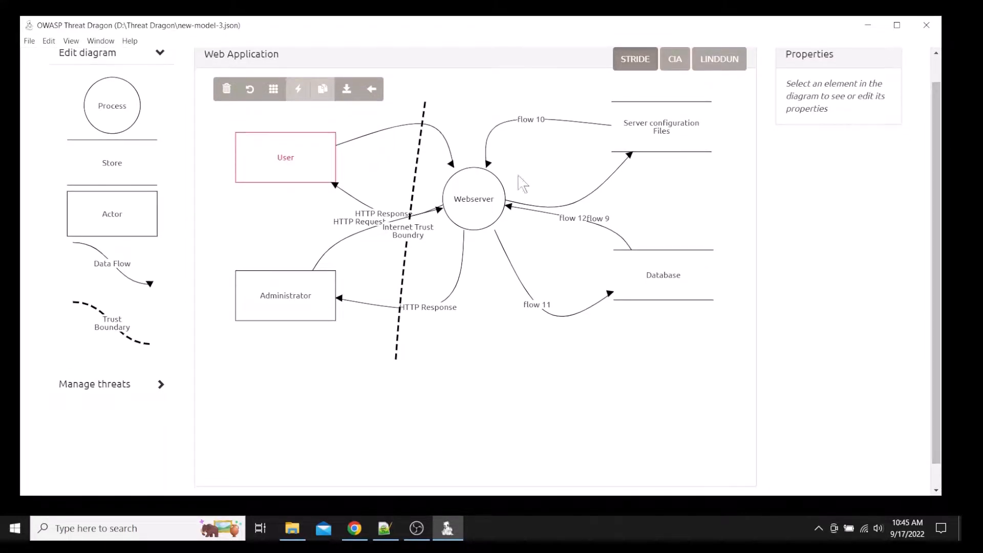
# - Select the Webserver process and move it slightly down in the diagram
pyautogui.click(485, 192)
pyautogui.moveTo(488, 195); pyautogui.dragTo(484, 200)
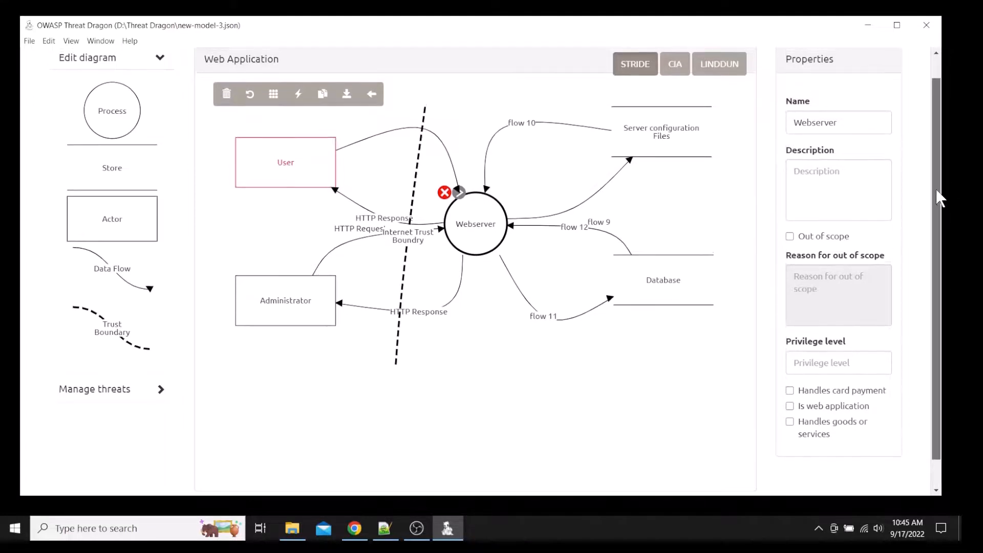
pyautogui.scroll(1, 937, 200)
pyautogui.moveTo(536, 244)
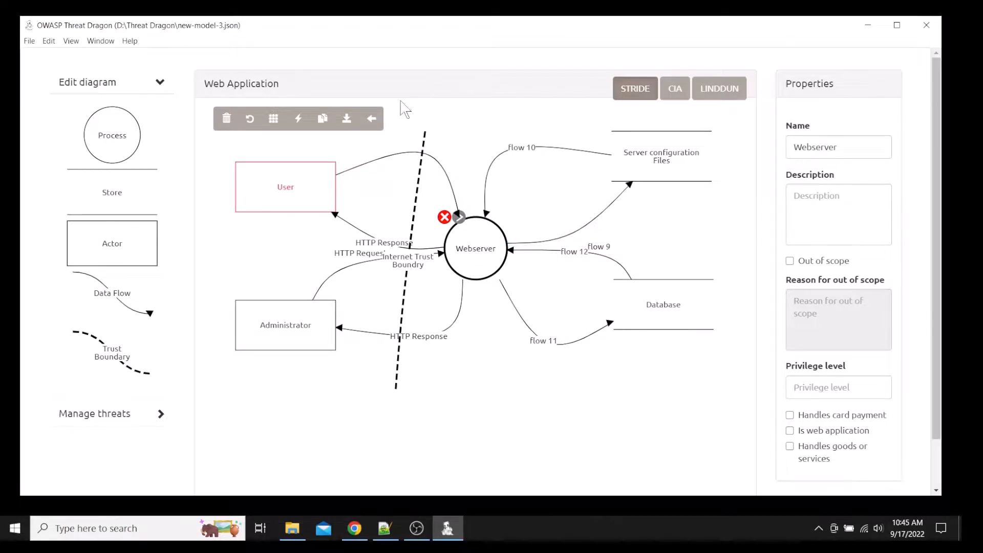
# - Leave the diagram without saving the pending changes and open the threat model report
pyautogui.click(374, 120)
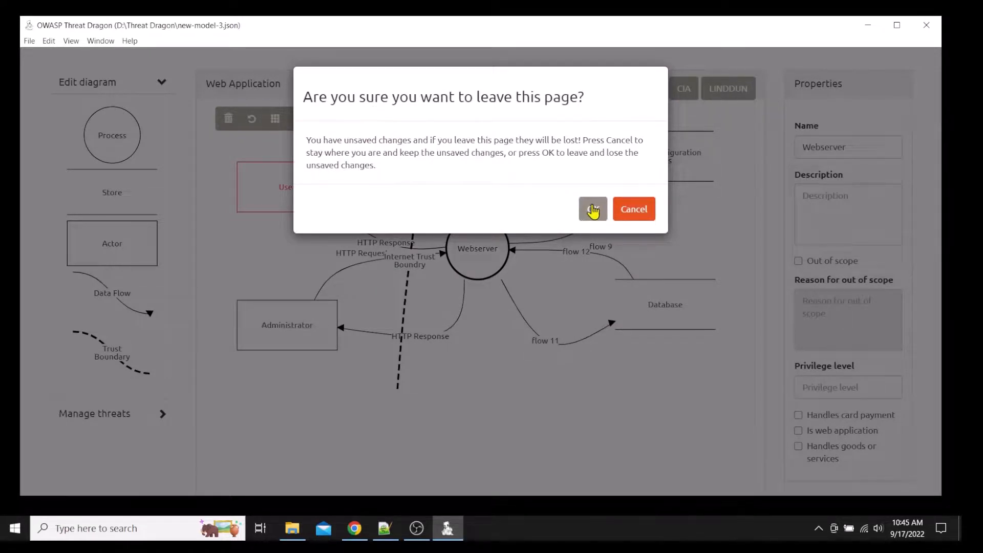
pyautogui.click(592, 212)
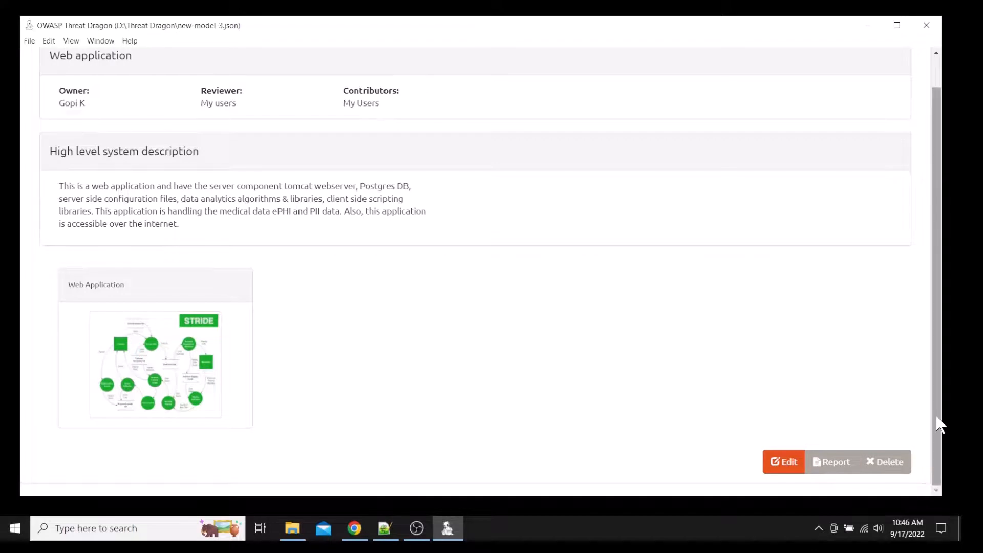
pyautogui.click(827, 463)
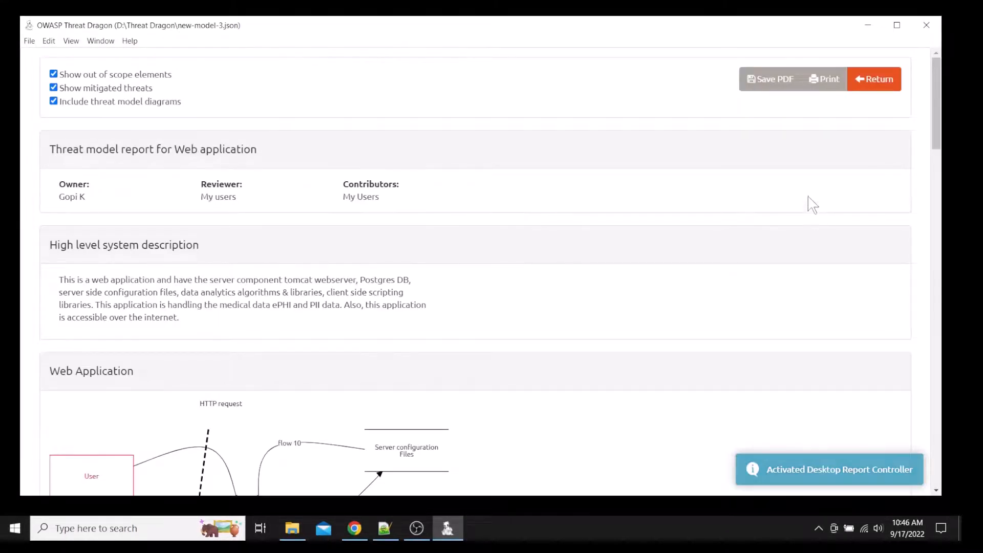
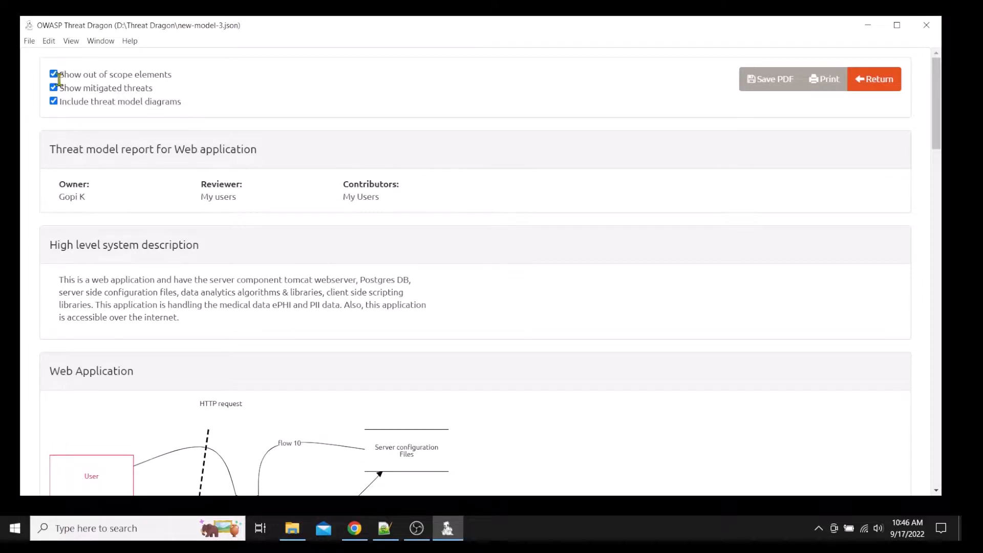
# - Save the threat model report as a PDF named new-model-3 in the Threat Dragon folder
pyautogui.click(767, 81)
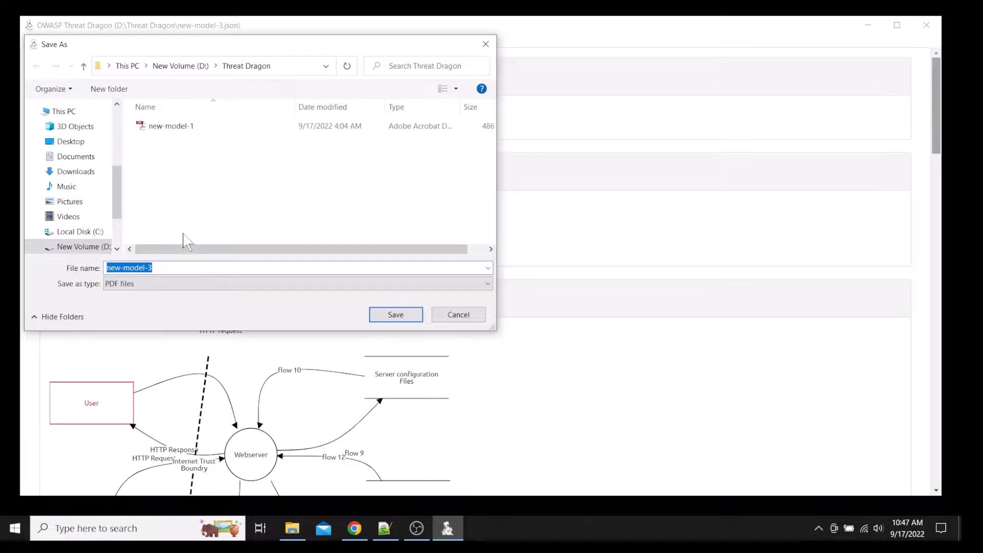
pyautogui.click(165, 270)
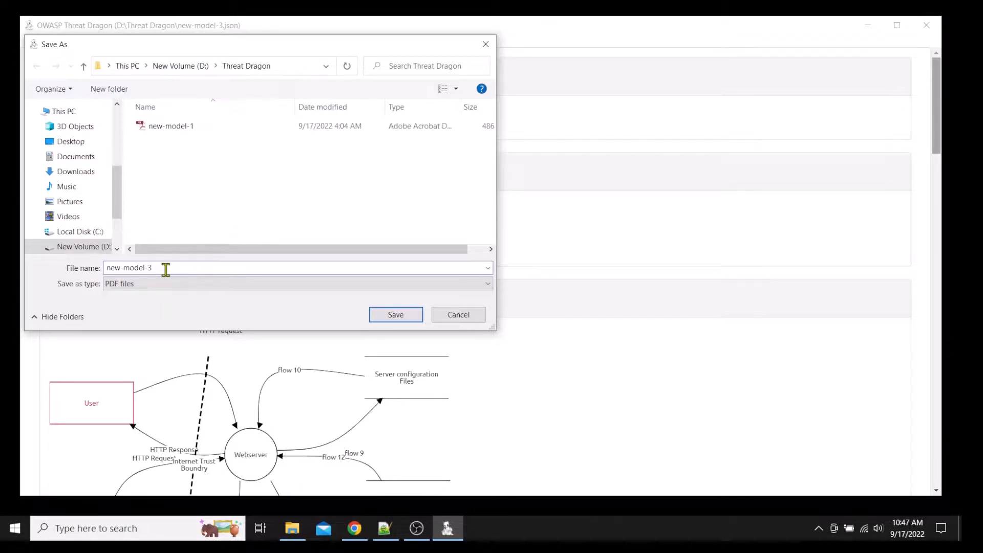
pyautogui.click(396, 316)
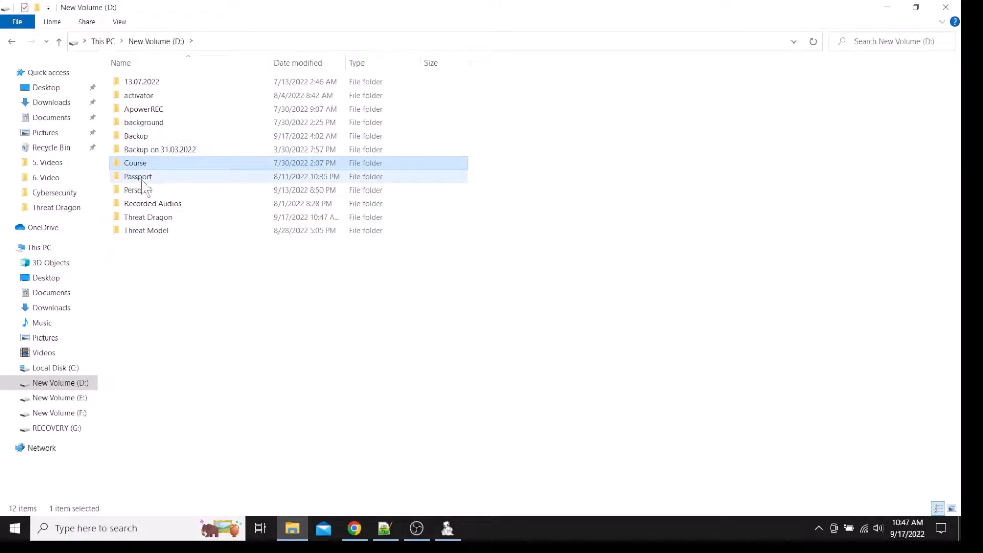
# - Open the new-model-3 PDF from the Threat Dragon folder, review the report down to the diagram page, and close it
pyautogui.doubleClick(147, 218)
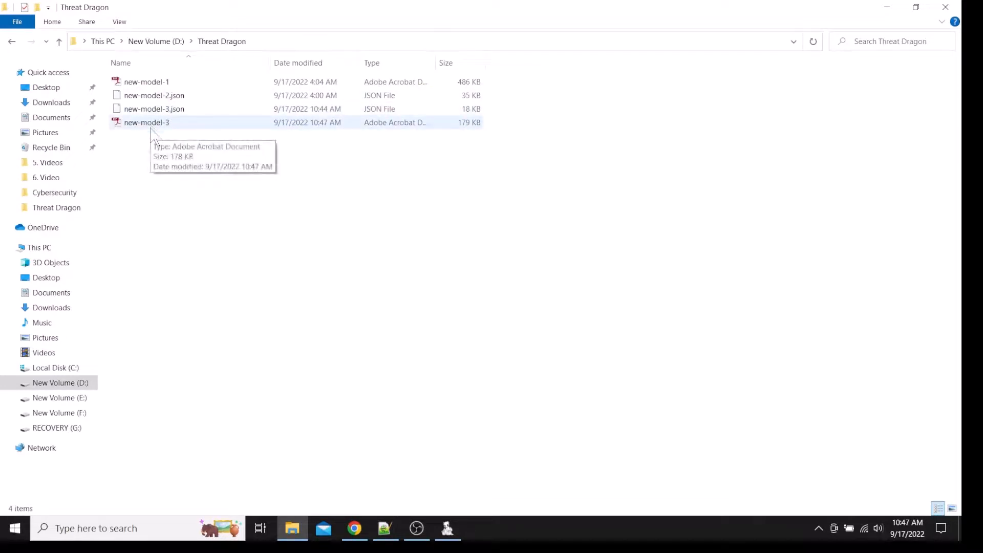
pyautogui.doubleClick(153, 127)
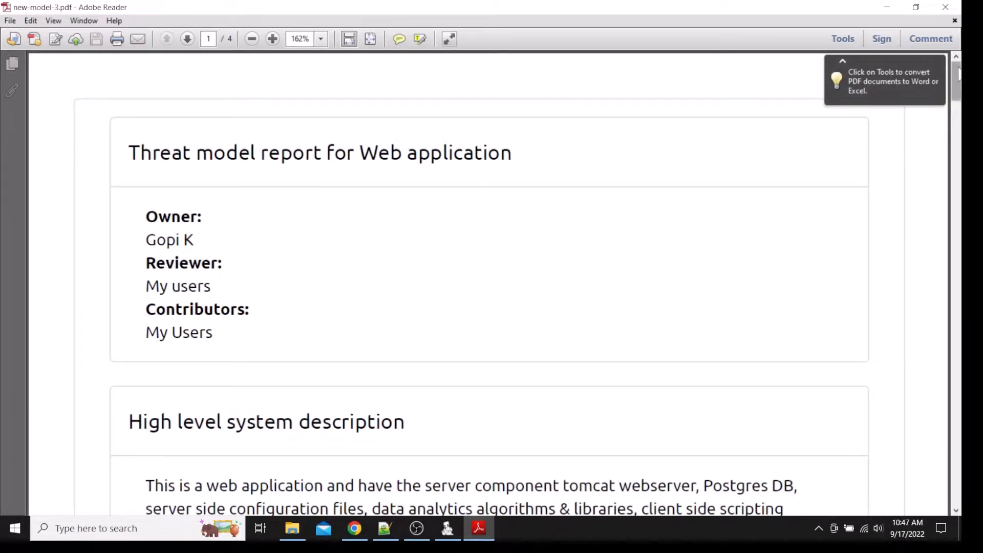
pyautogui.moveTo(958, 78); pyautogui.dragTo(959, 196)
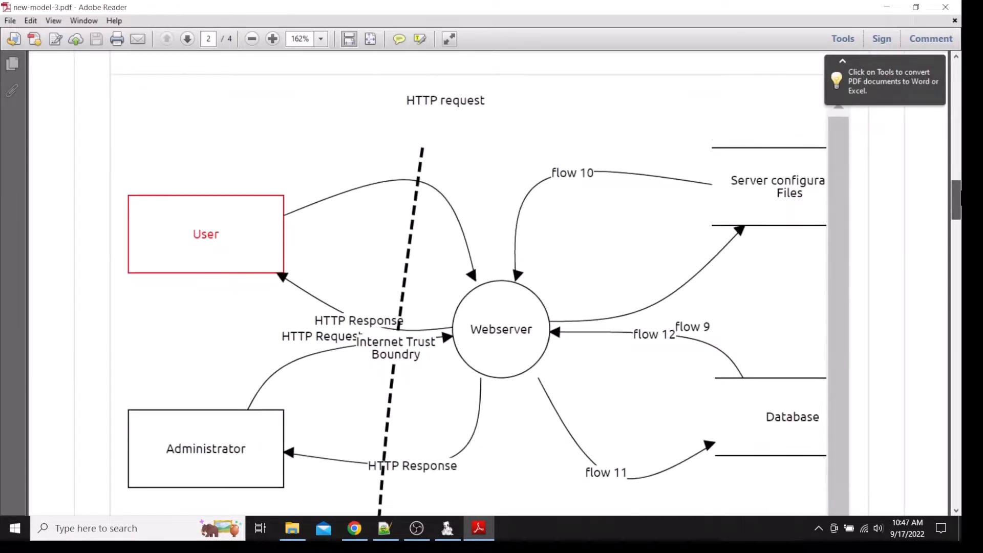
pyautogui.moveTo(959, 196); pyautogui.dragTo(901, 110)
pyautogui.click(942, 7)
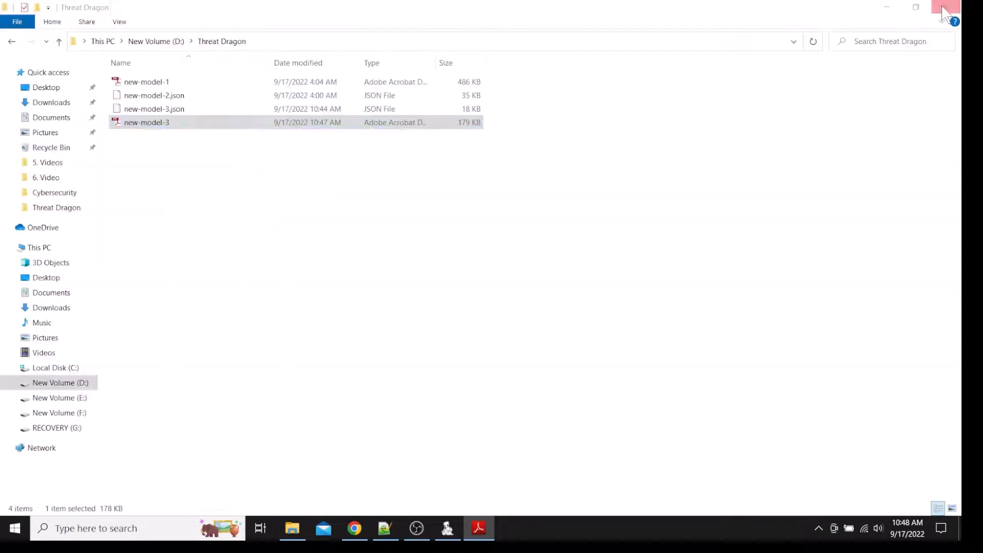
# - Switch back to OWASP Threat Dragon, open the Web Application diagram and display the User actor's threats
pyautogui.click(448, 530)
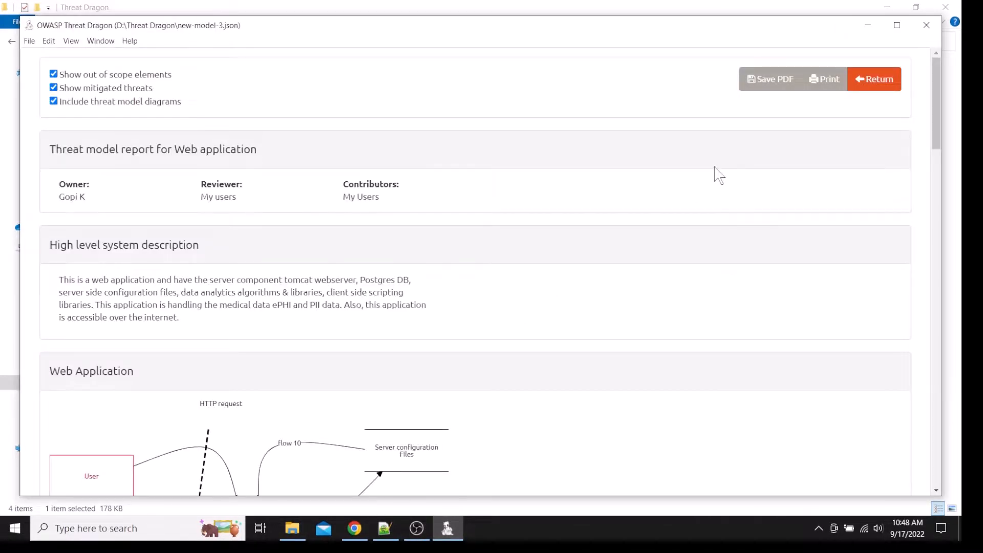
pyautogui.click(924, 26)
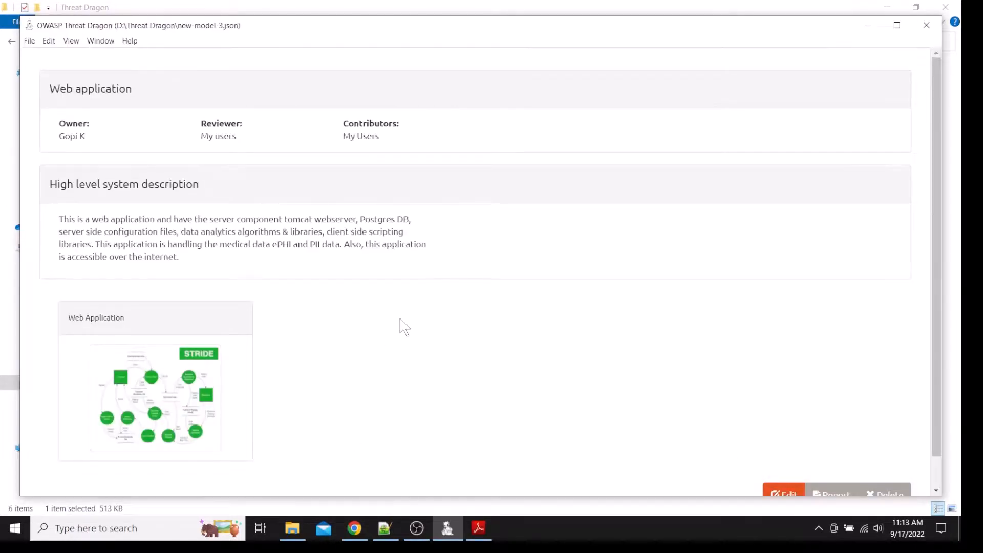
pyautogui.click(158, 410)
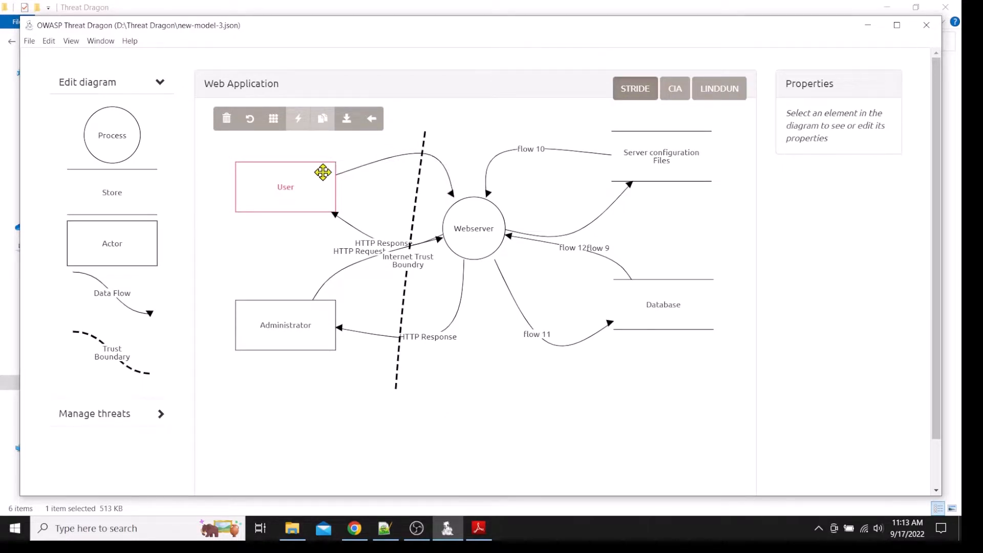
pyautogui.scroll(-1, 279, 256)
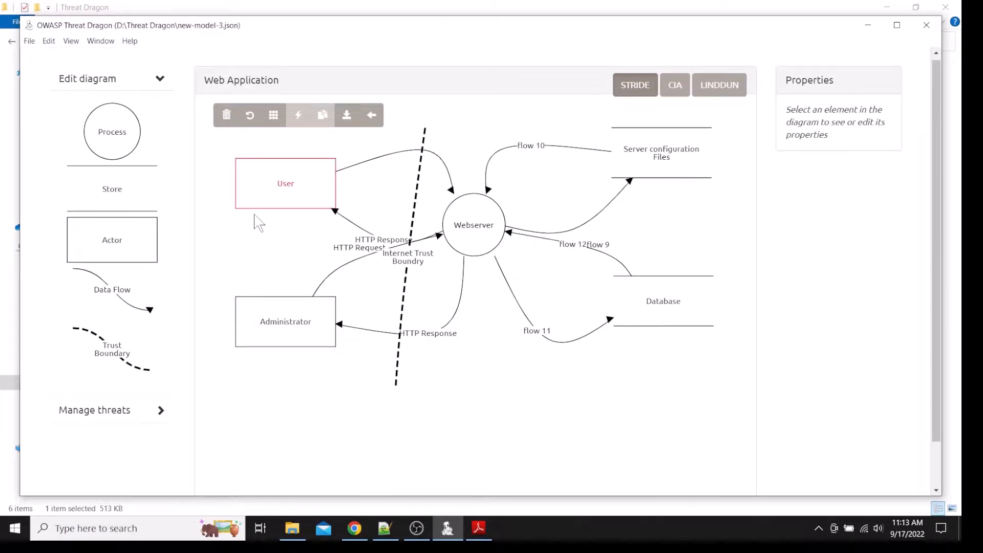
pyautogui.click(312, 188)
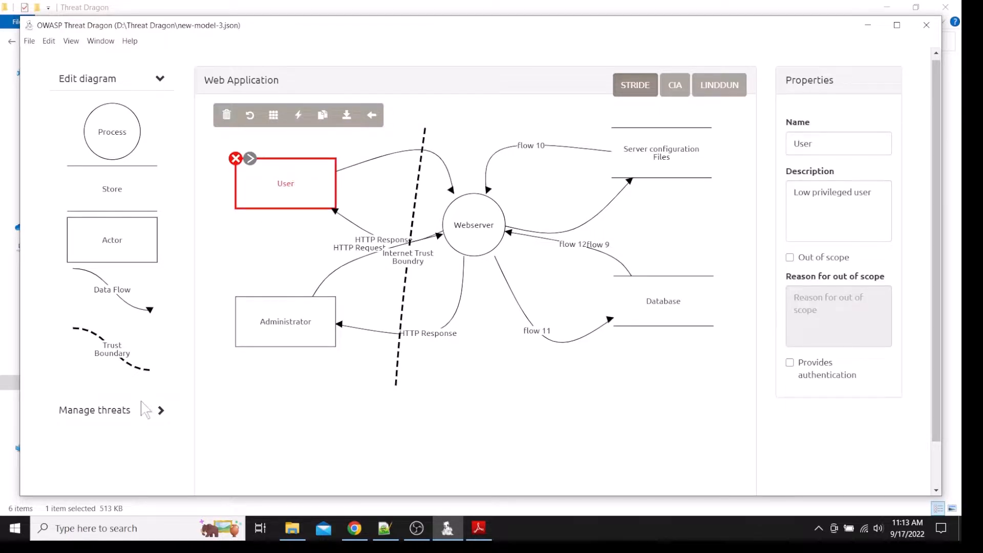
pyautogui.click(116, 413)
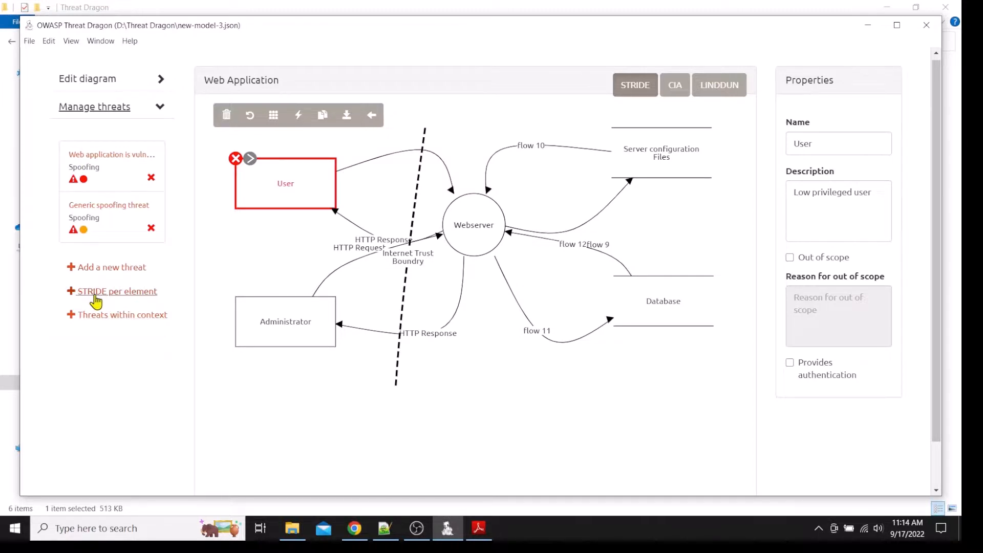
# - Generate STRIDE per element threats for the User actor, accepting the generic spoofing threat and ignoring the generic repudiation threat
pyautogui.click(125, 291)
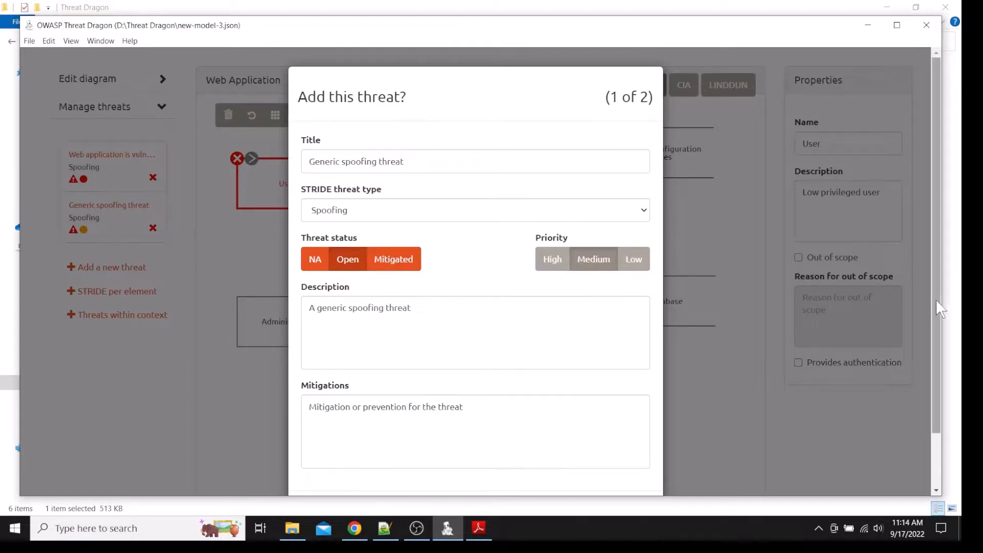
pyautogui.scroll(-1, 940, 307)
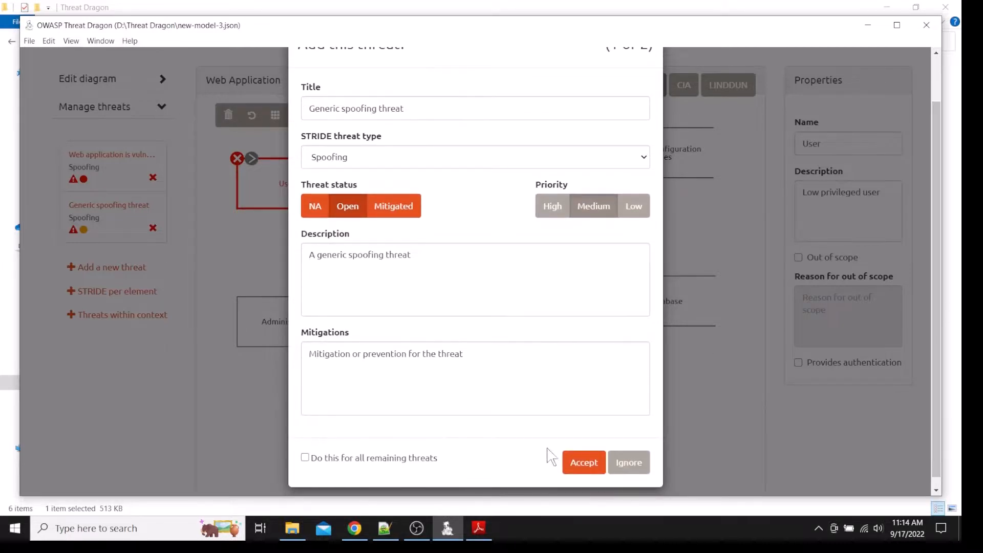
pyautogui.click(573, 462)
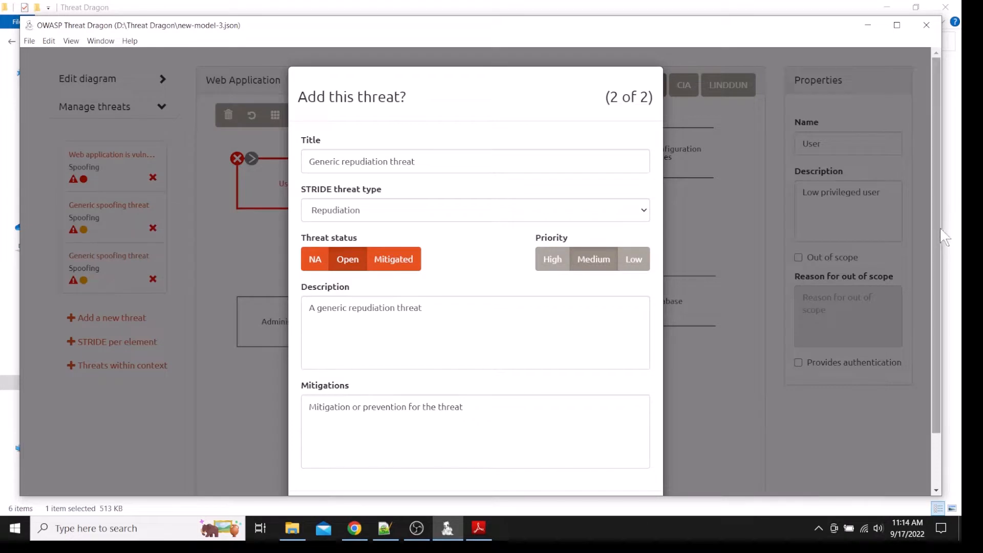
pyautogui.moveTo(942, 237); pyautogui.dragTo(954, 286)
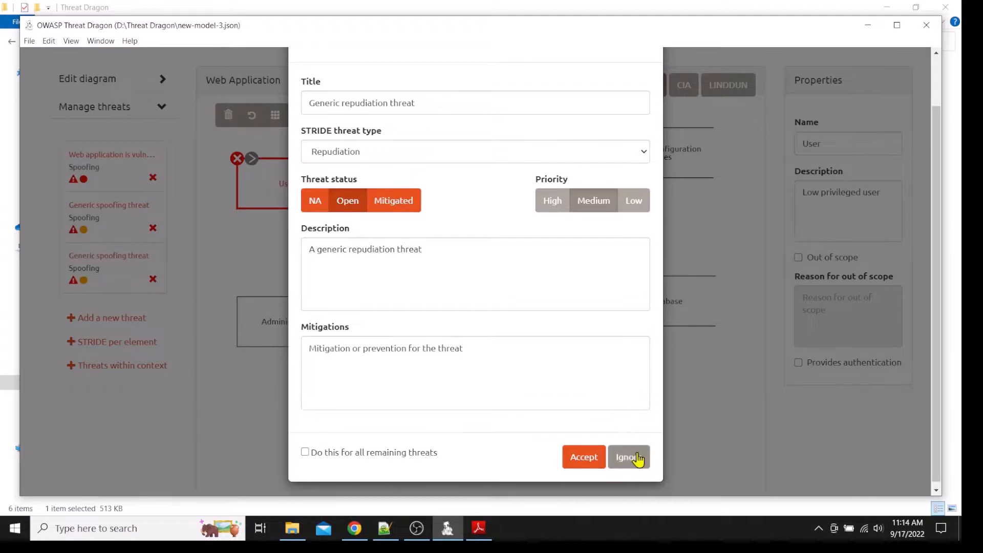
pyautogui.click(635, 459)
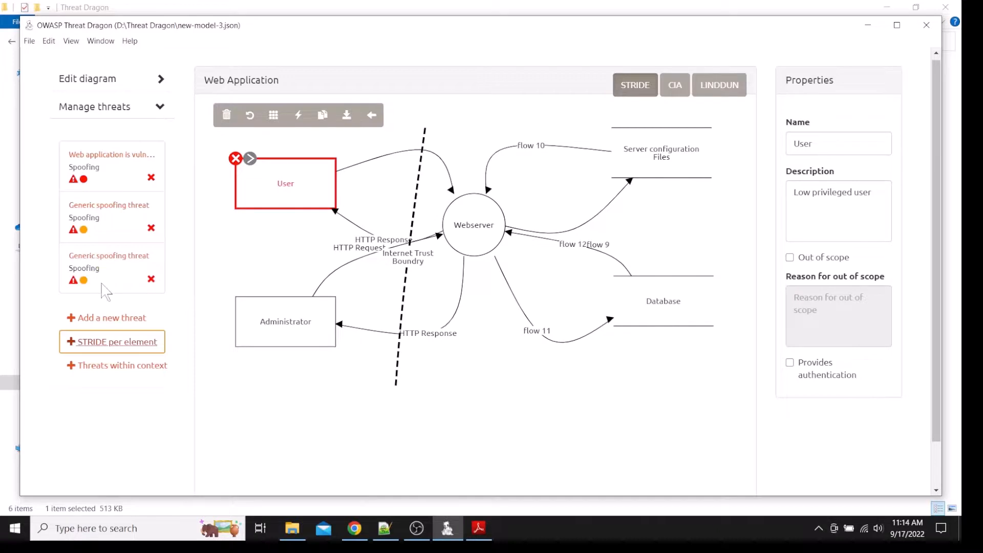
# - Check the threats within context suggested for the User actor and ignore the suggestion
pyautogui.click(113, 366)
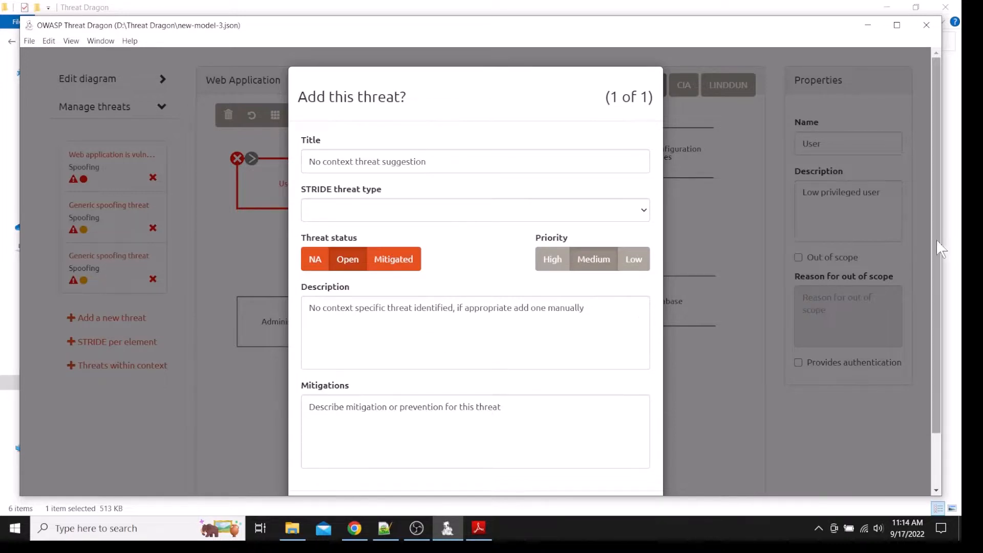
pyautogui.moveTo(937, 241); pyautogui.dragTo(936, 305)
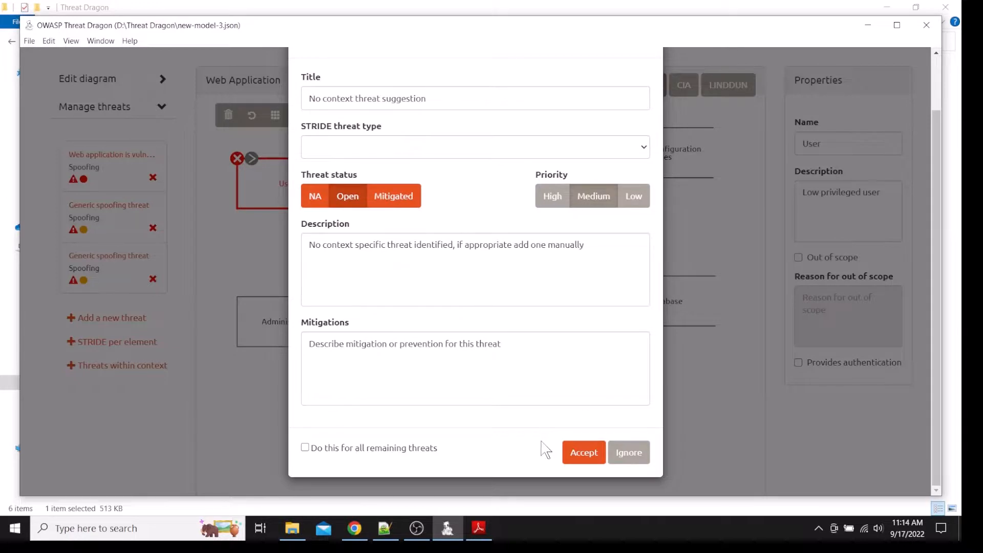
pyautogui.click(623, 461)
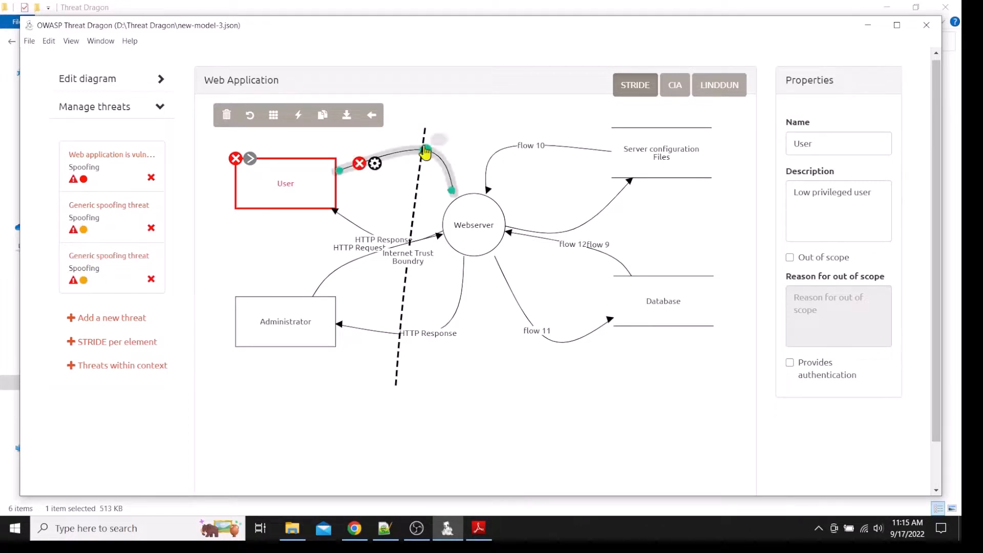
# - Select the HTTP request flow from User to Webserver and start a new threat titled "Spoofing attack"
pyautogui.moveTo(397, 150)
pyautogui.click(387, 157)
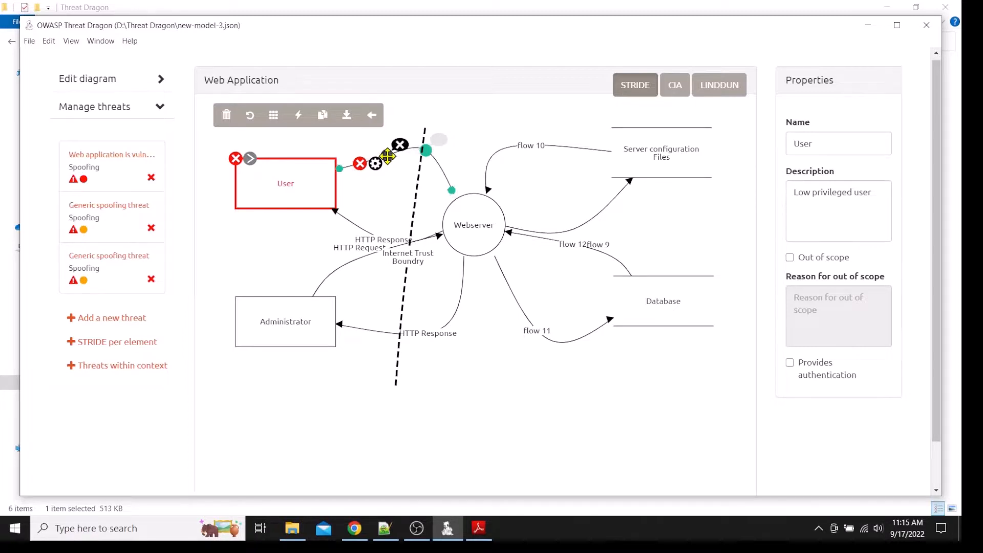
pyautogui.click(377, 166)
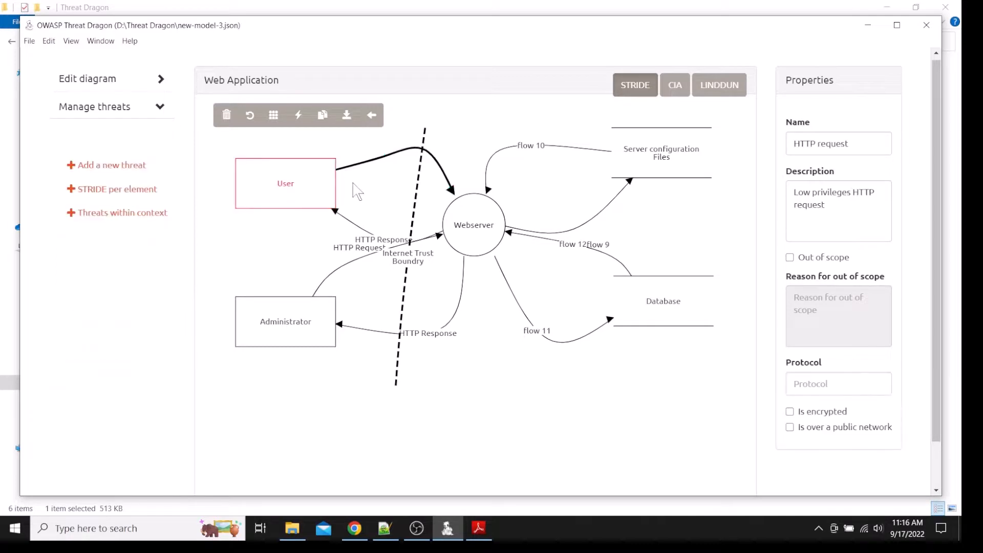
pyautogui.moveTo(424, 163)
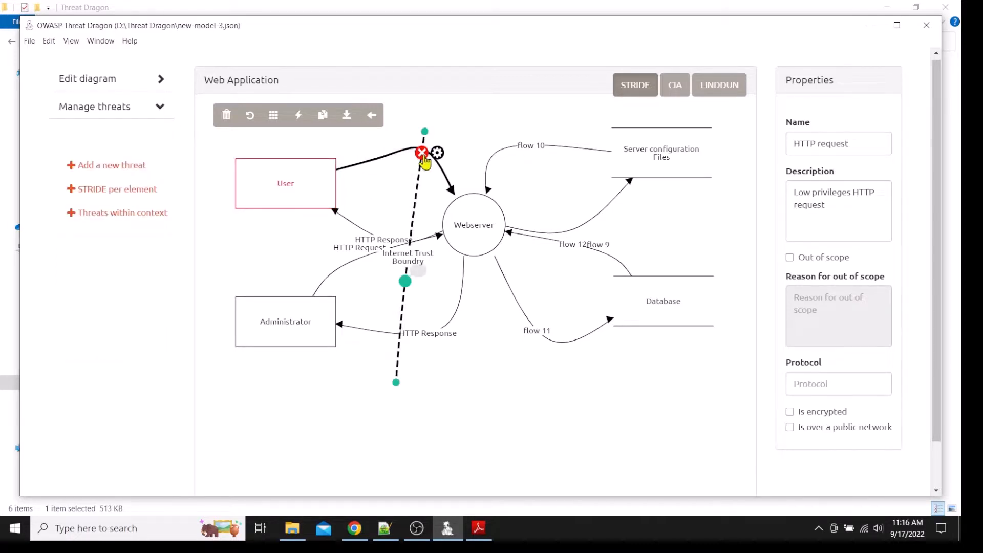
pyautogui.click(123, 165)
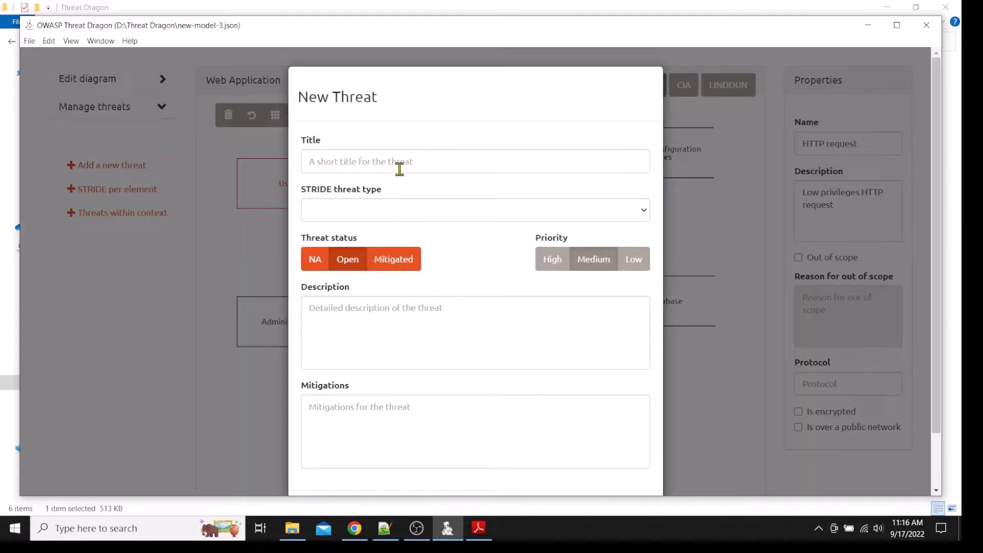
pyautogui.click(396, 163)
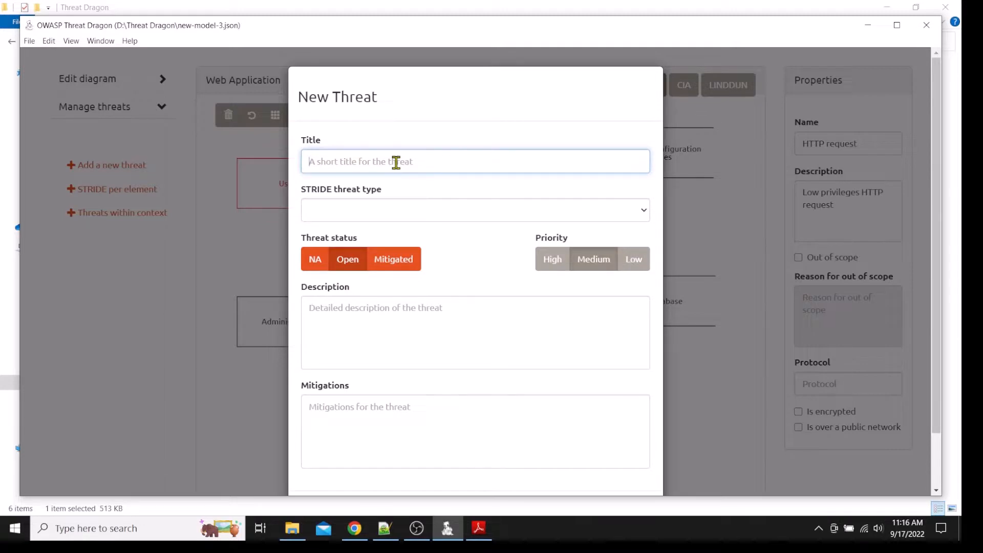
pyautogui.write('Spoofing atatcks')
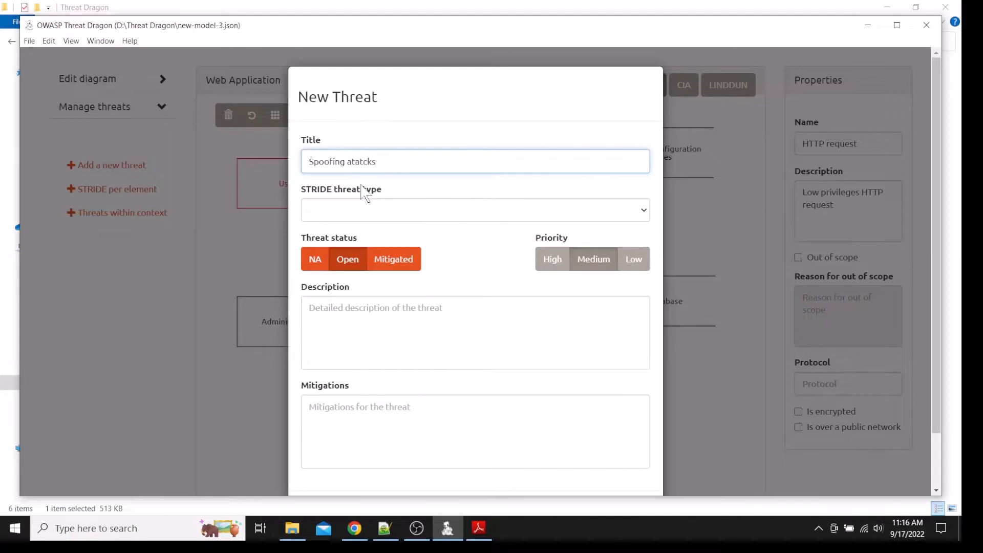
pyautogui.press('BackSpace')
pyautogui.press('BackSpace')
pyautogui.press('BackSpace')
pyautogui.press('BackSpace')
pyautogui.press('BackSpace')
pyautogui.press('BackSpace')
pyautogui.press('BackSpace')
pyautogui.press('BackSpace')
pyautogui.press('BackSpace')
# - Set the new threat's STRIDE type to Spoofing and its priority to High
pyautogui.click(378, 214)
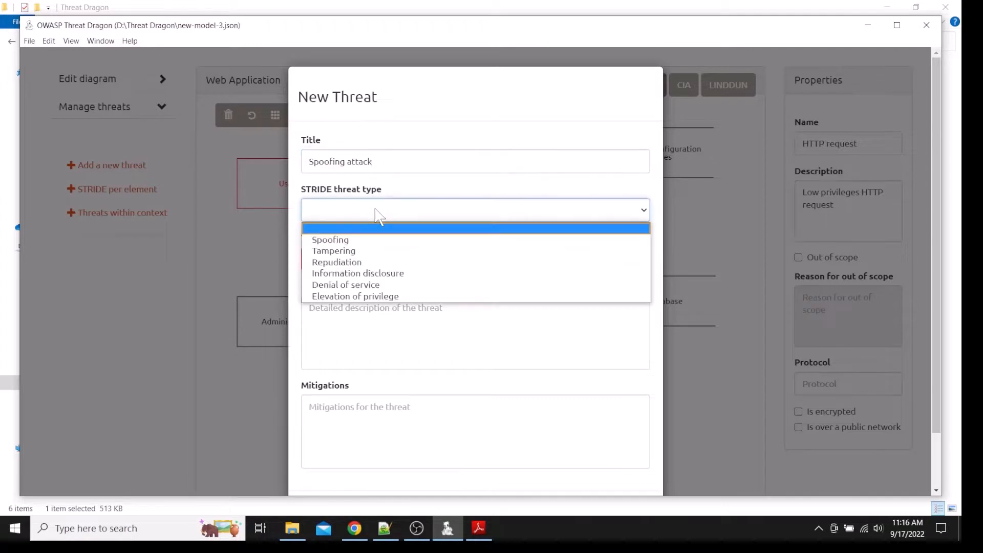
pyautogui.click(348, 240)
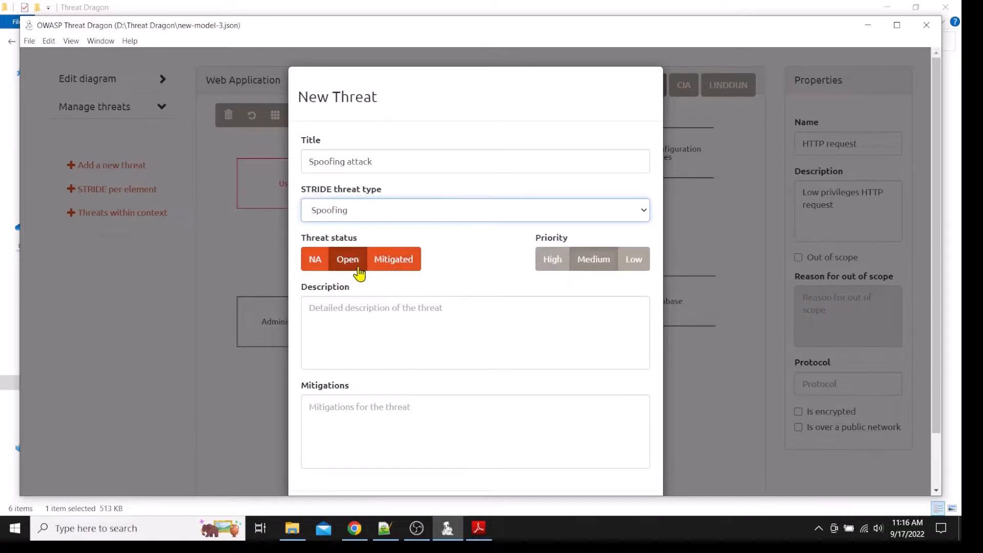
pyautogui.click(553, 260)
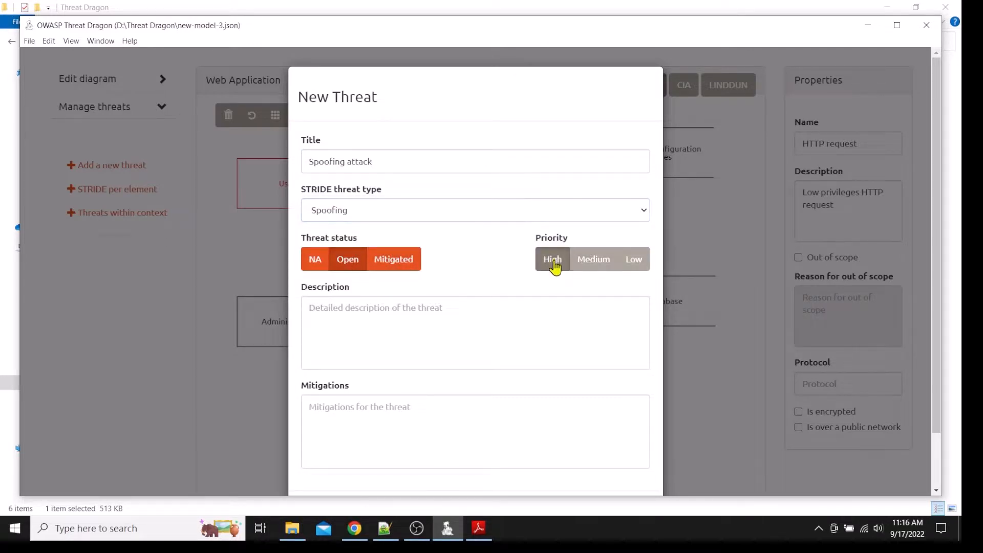
# - Describe the threat as "An adversary can execute the spoofing attack, if the channel does not encrypt over the network"
pyautogui.click(381, 328)
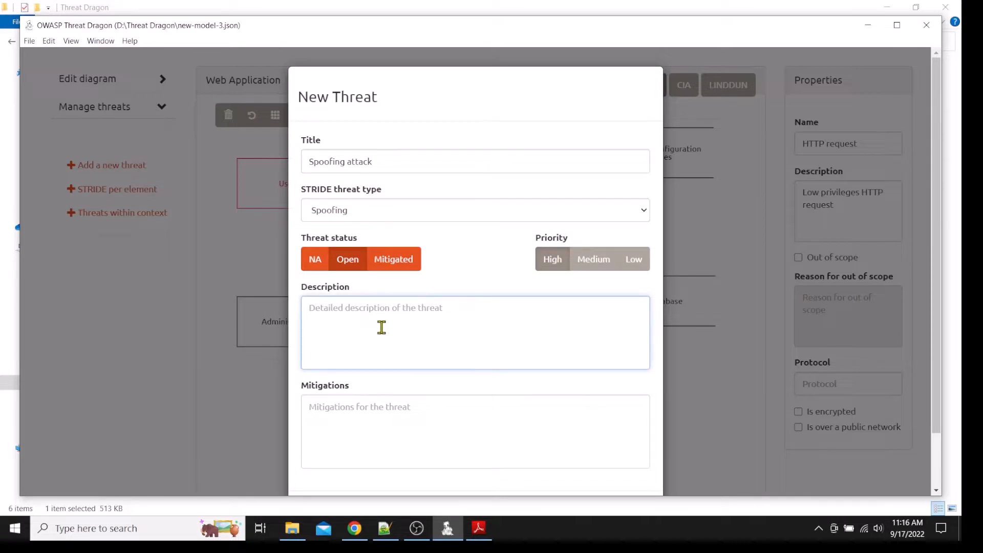
pyautogui.write('an')
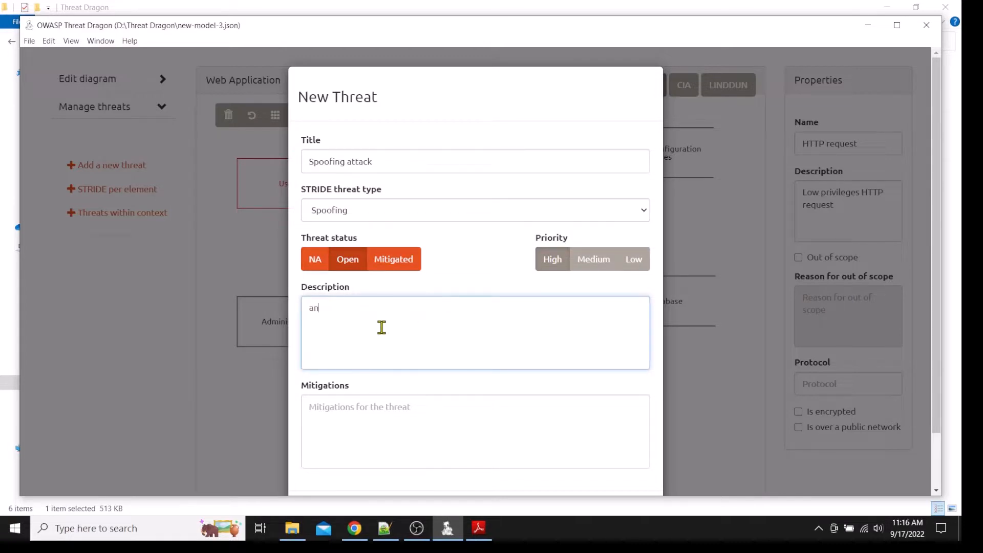
pyautogui.write('o')
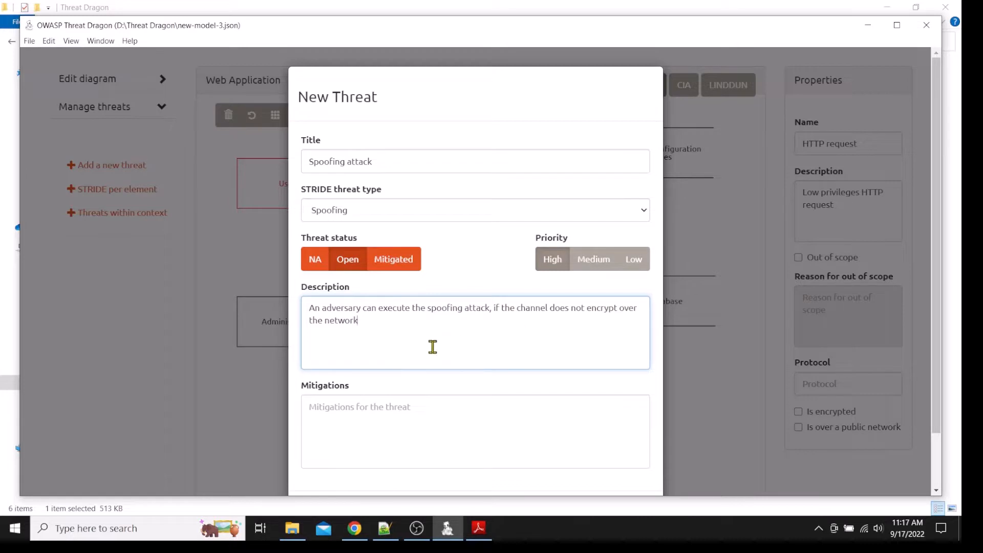
# - Add the mitigation "TLS certificate implementation between server and client", save the threat and save the diagram
pyautogui.click(390, 430)
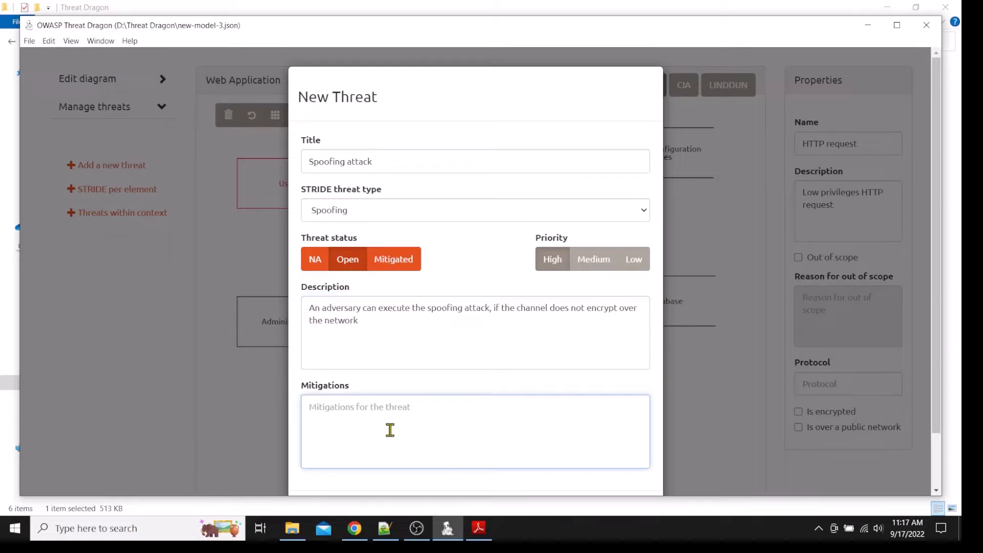
pyautogui.write('TLS certificate implementation between server and client')
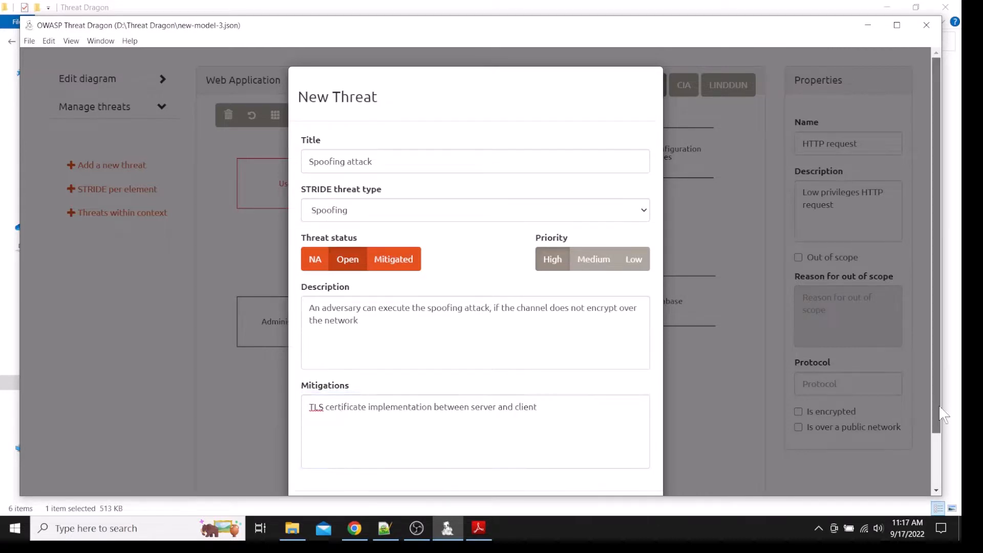
pyautogui.scroll(-2, 457, 264)
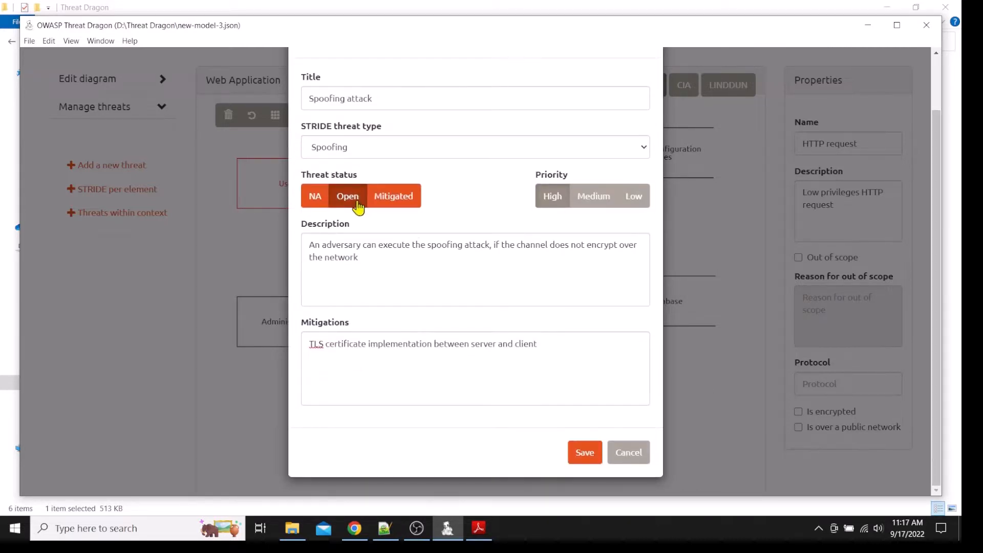
pyautogui.click(584, 456)
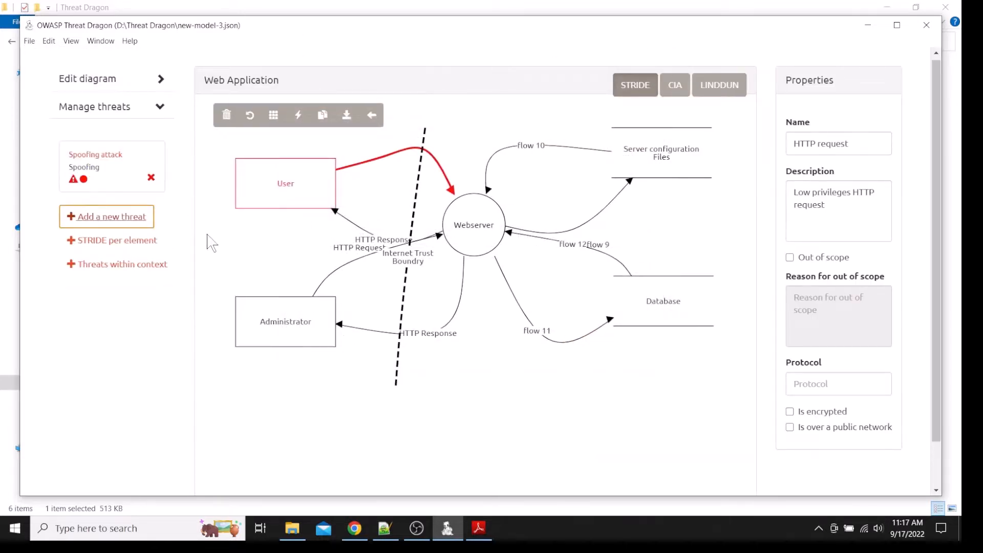
pyautogui.click(351, 115)
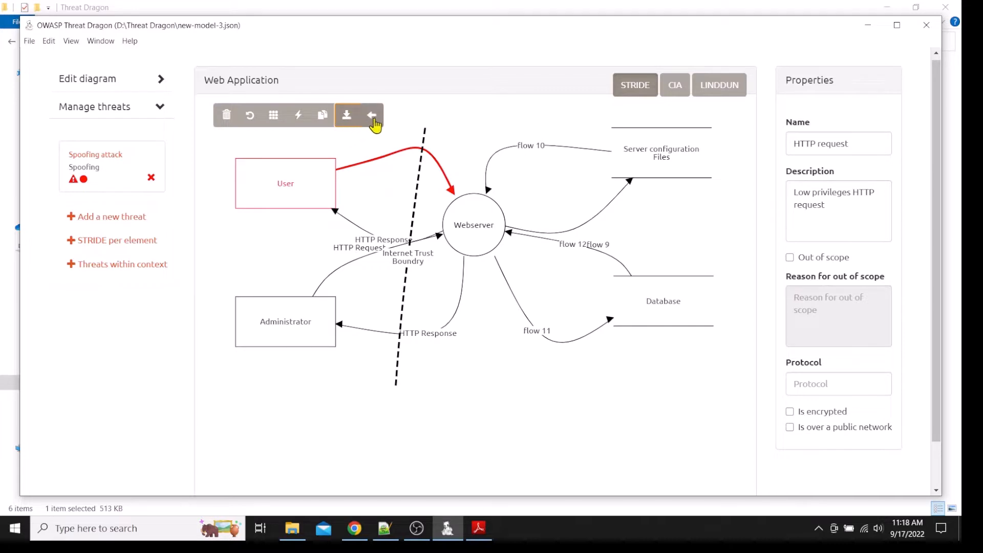
# - Leave the current diagram, open the threat model file new-model-2.json and open its Webapplication diagram
pyautogui.click(372, 116)
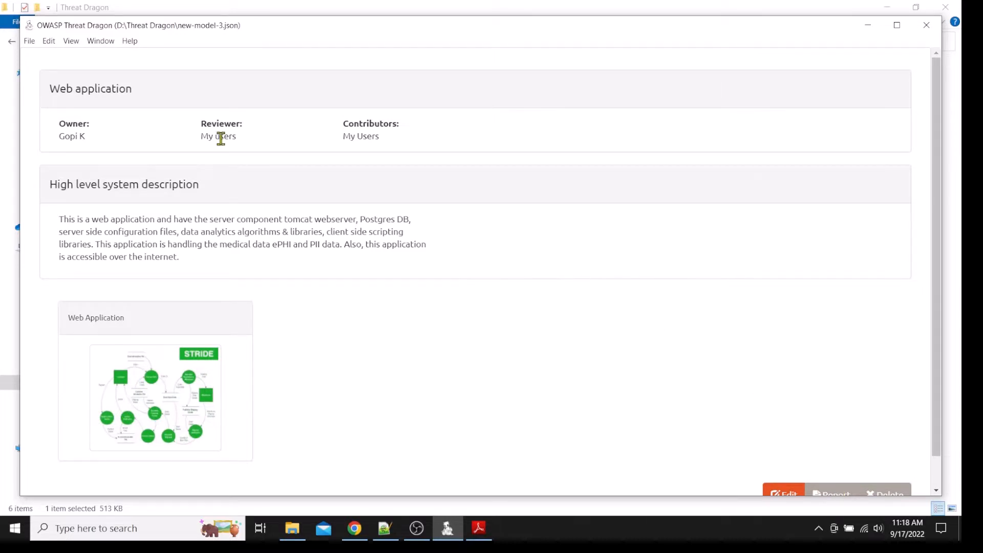
pyautogui.click(29, 42)
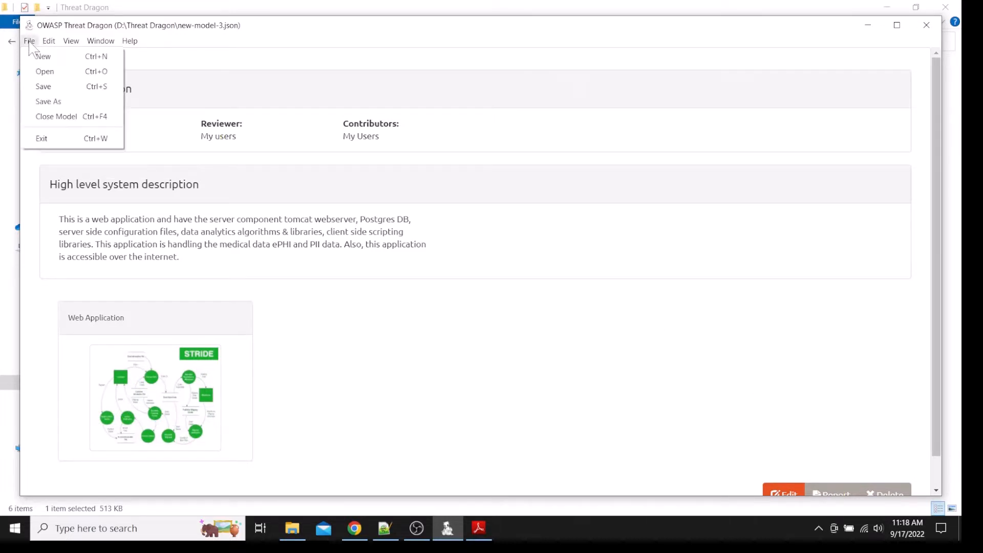
pyautogui.click(41, 72)
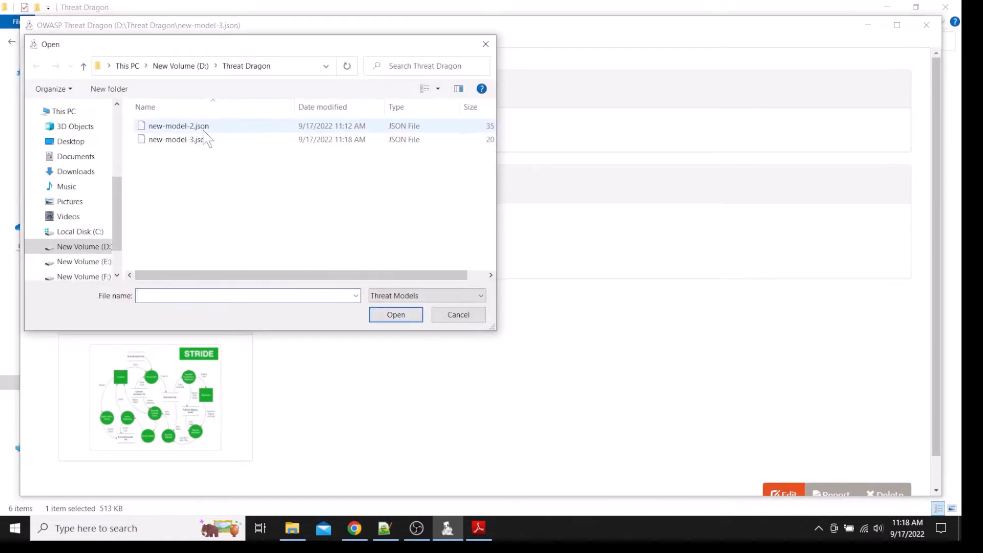
pyautogui.click(203, 129)
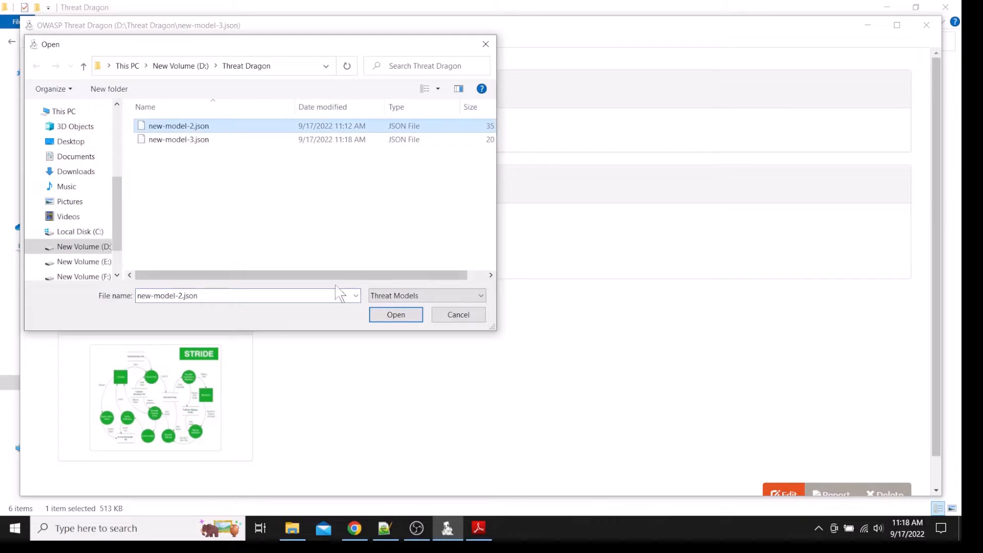
pyautogui.click(394, 316)
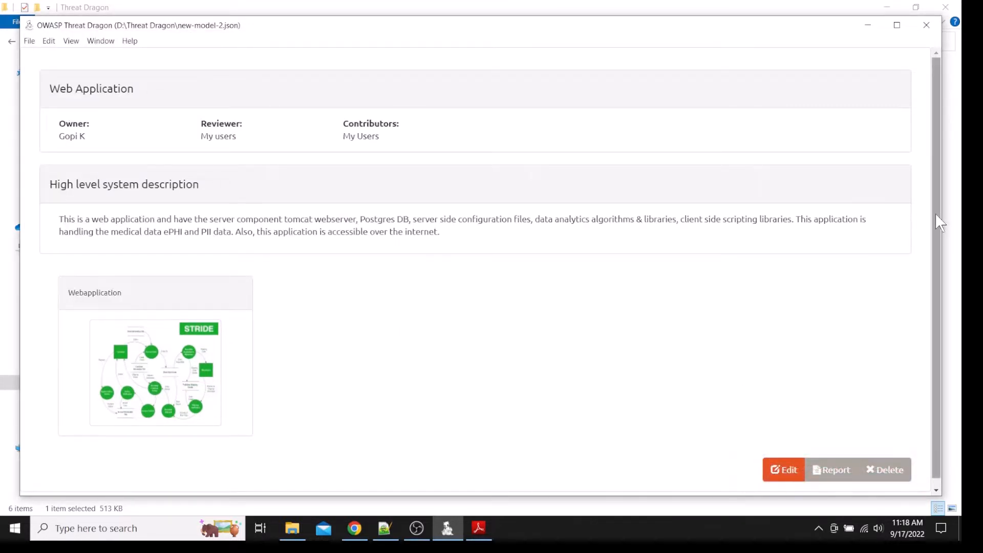
pyautogui.doubleClick(193, 376)
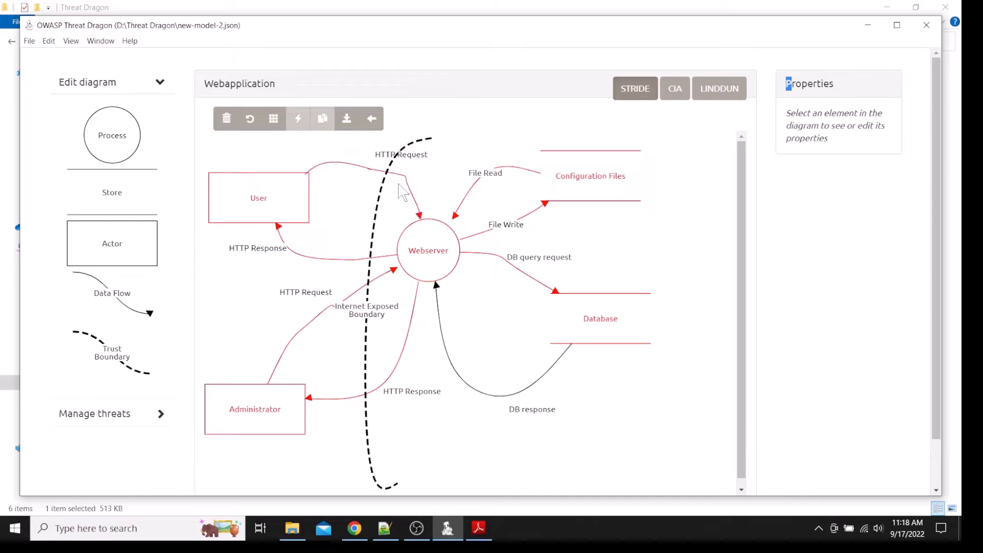
# - Review the threats listed for the User actor and for the HTTP Request flow from User to Webserver
pyautogui.click(292, 208)
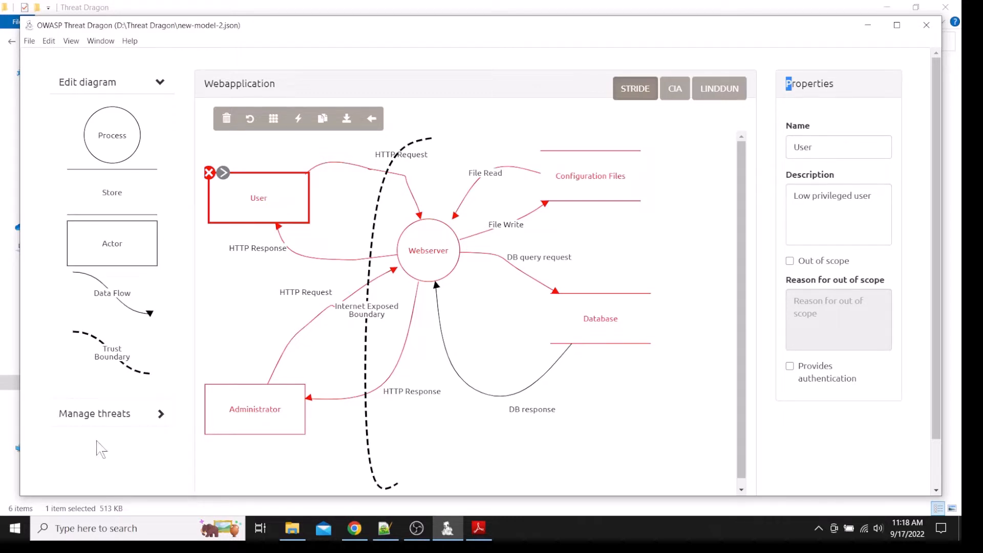
pyautogui.click(99, 415)
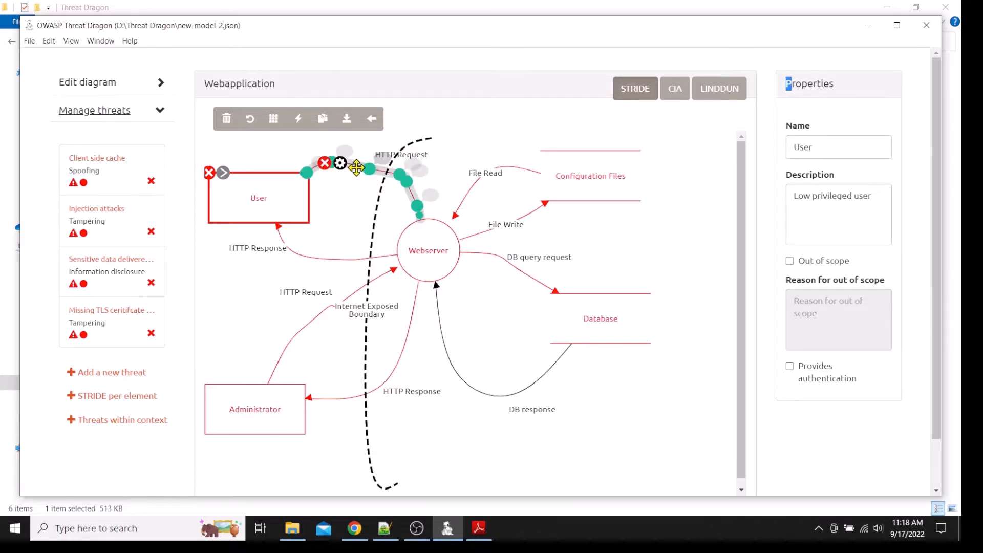
pyautogui.click(342, 166)
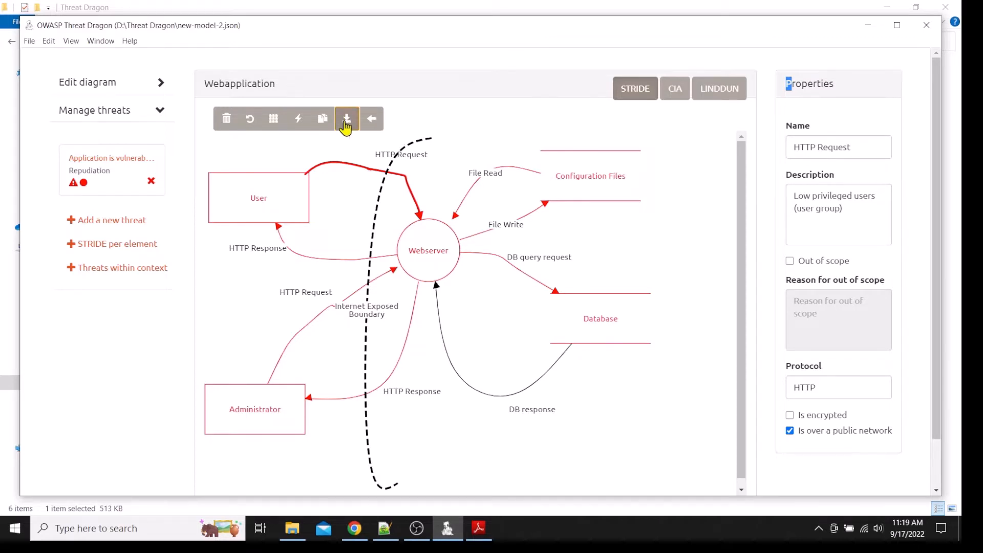
# - Close the diagram, generate the threat model report and save it as the PDF new-model-6
pyautogui.click(373, 118)
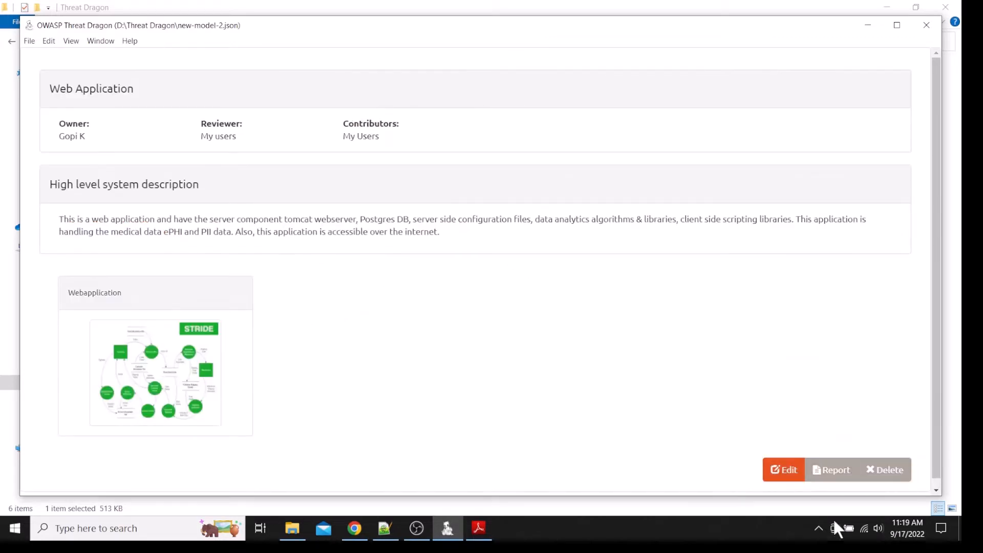
pyautogui.click(836, 472)
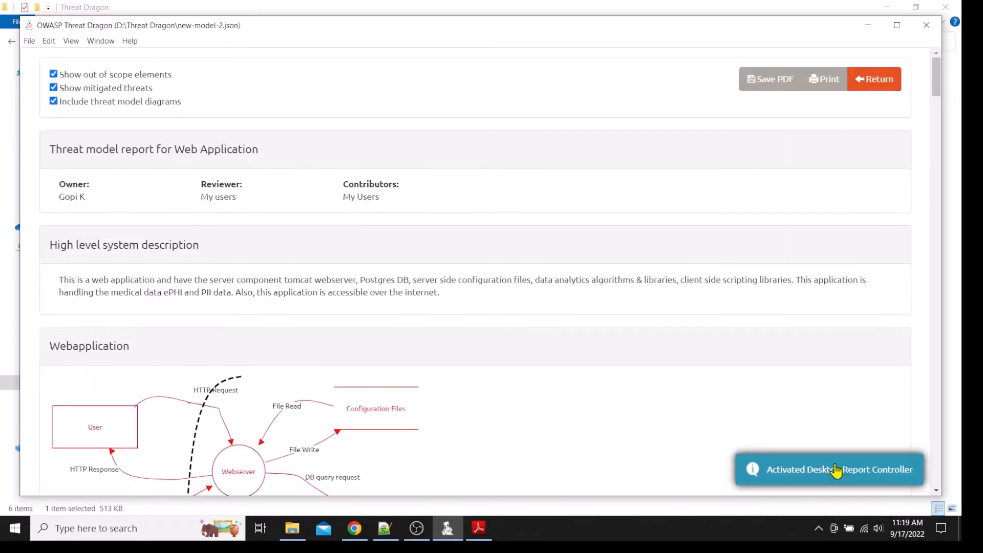
pyautogui.click(776, 79)
pyautogui.click(154, 268)
pyautogui.press('BackSpace')
pyautogui.write('6')
pyautogui.press('Return')
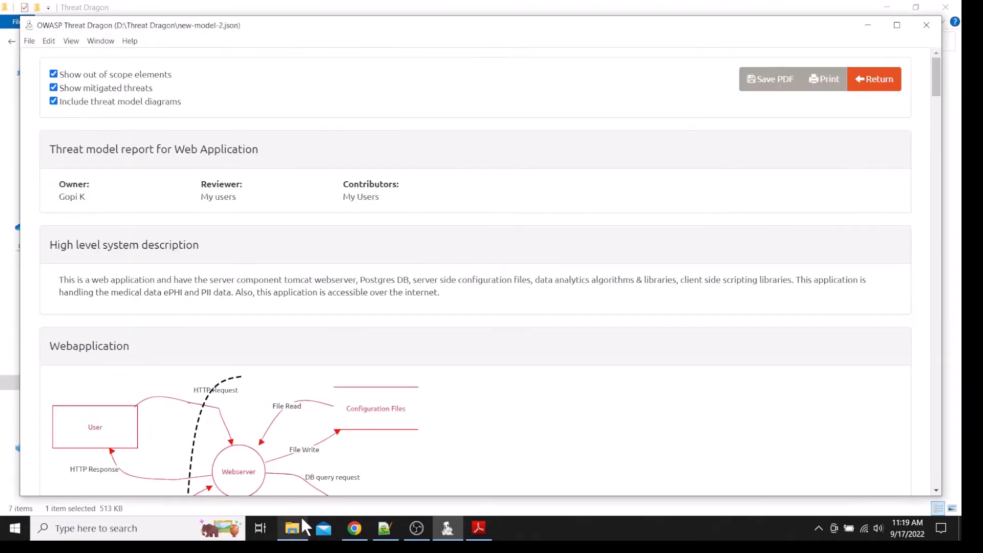
# - Open the new-model-6 PDF from File Explorer and examine the threat descriptions and mitigations for the Database and the User
pyautogui.click(292, 529)
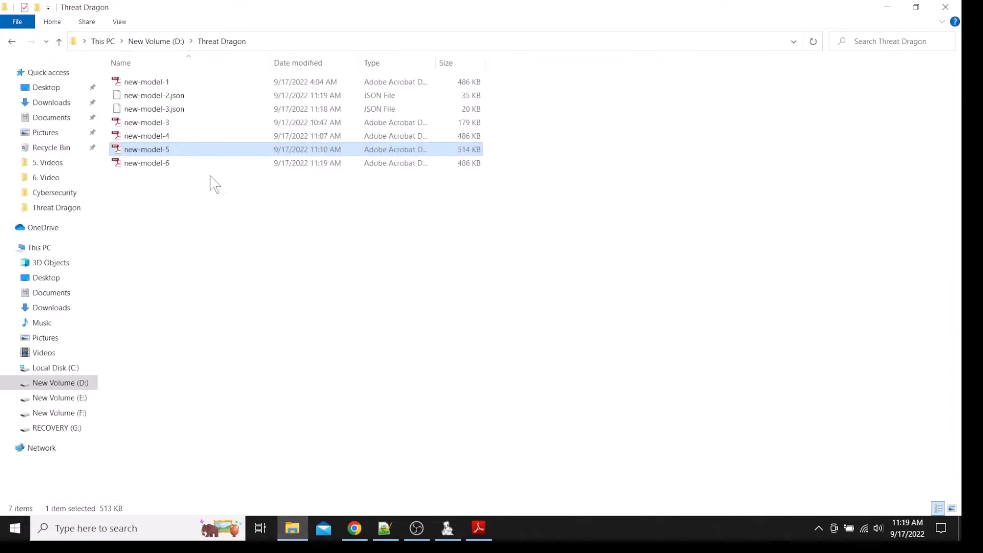
pyautogui.click(168, 167)
pyautogui.doubleClick(168, 167)
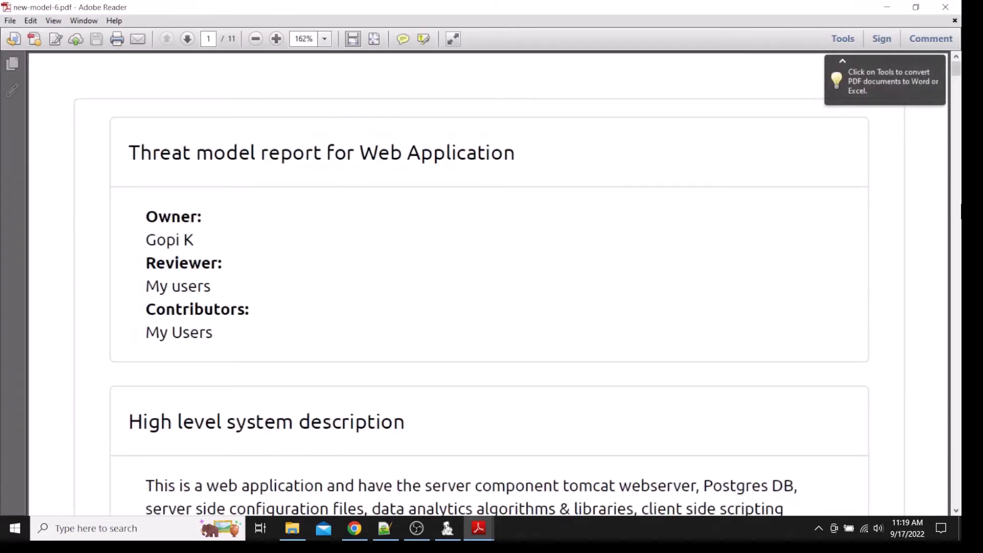
pyautogui.click(956, 89)
pyautogui.moveTo(957, 88); pyautogui.dragTo(957, 157)
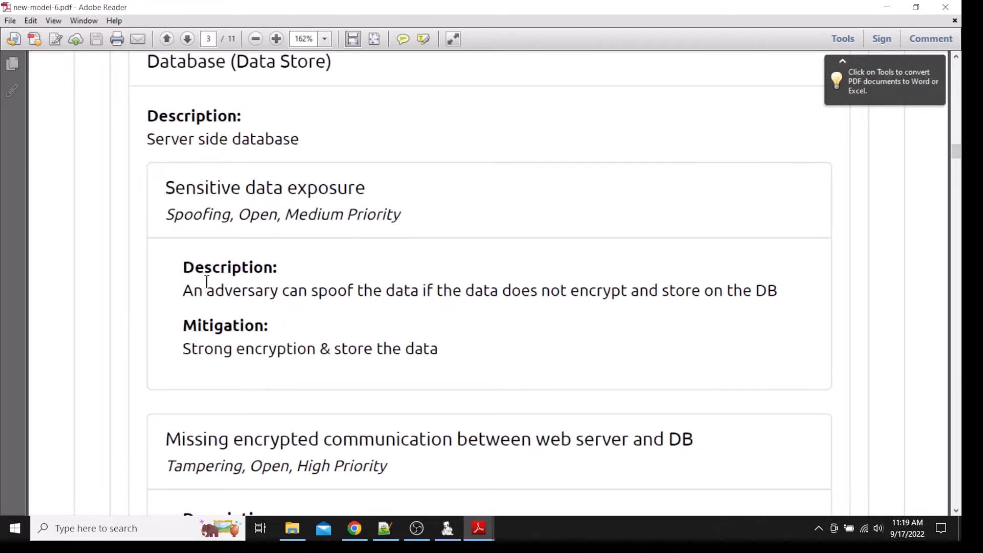
pyautogui.moveTo(197, 291); pyautogui.dragTo(509, 292)
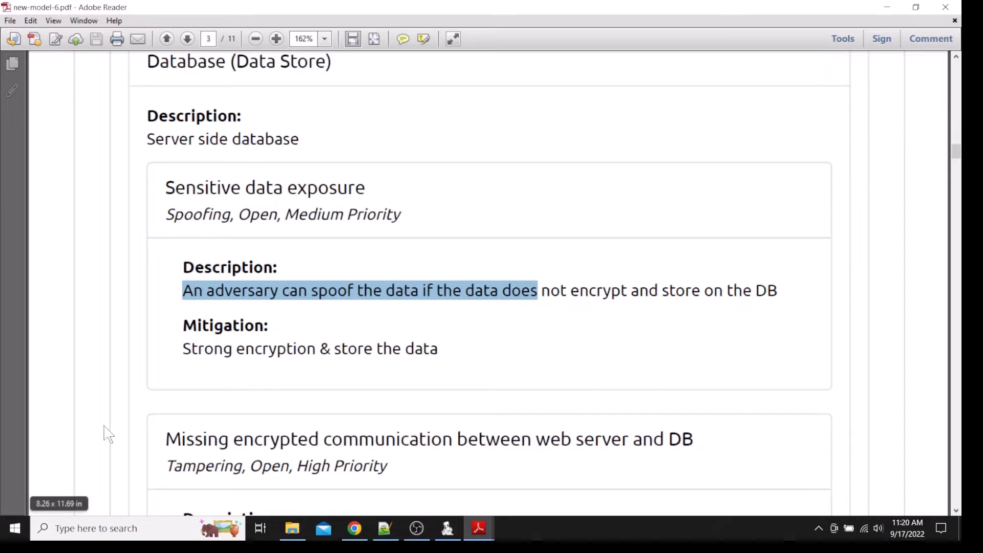
pyautogui.click(373, 333)
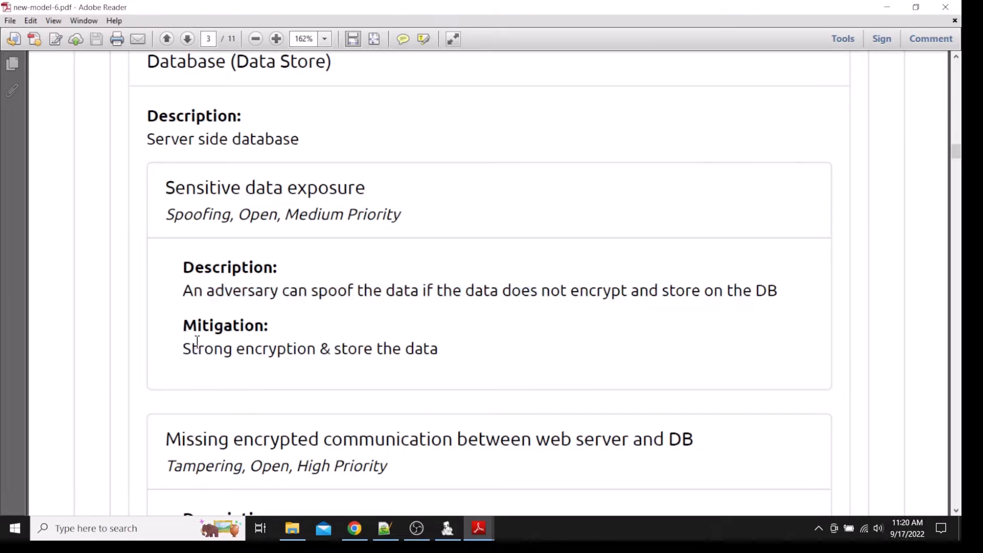
pyautogui.moveTo(206, 351); pyautogui.dragTo(435, 360)
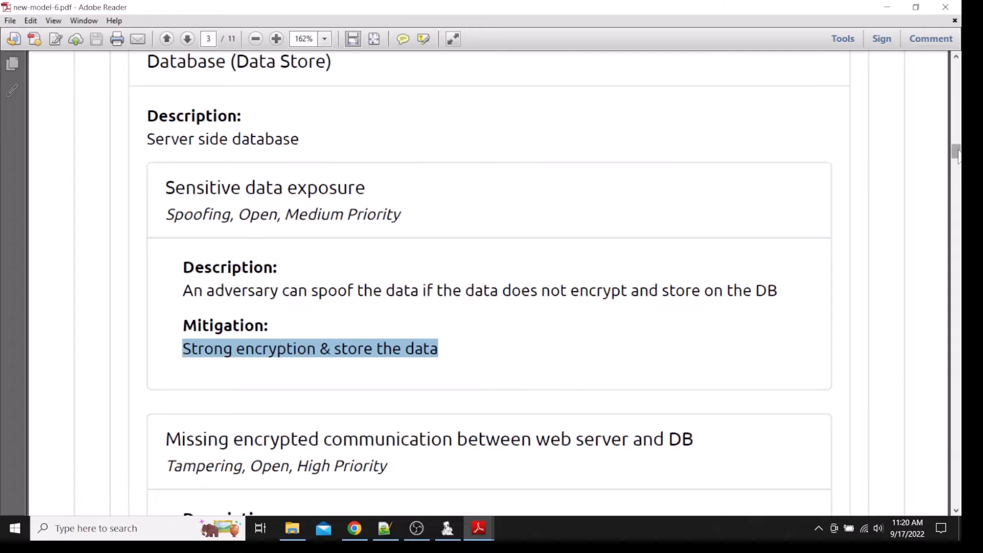
pyautogui.moveTo(958, 153); pyautogui.dragTo(957, 192)
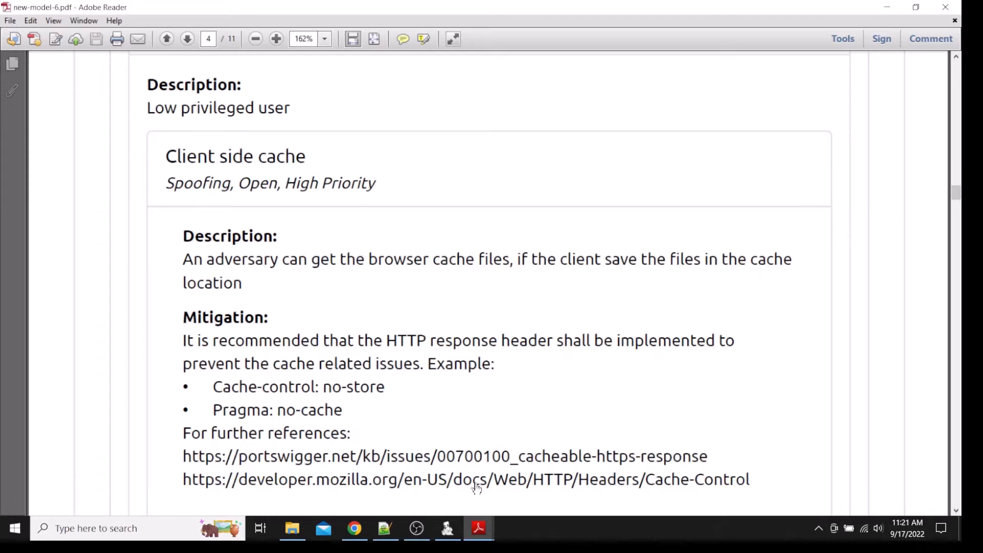
# - Switch back to OWASP Threat Dragon, leave the report and reopen the Webapplication diagram
pyautogui.moveTo(447, 528)
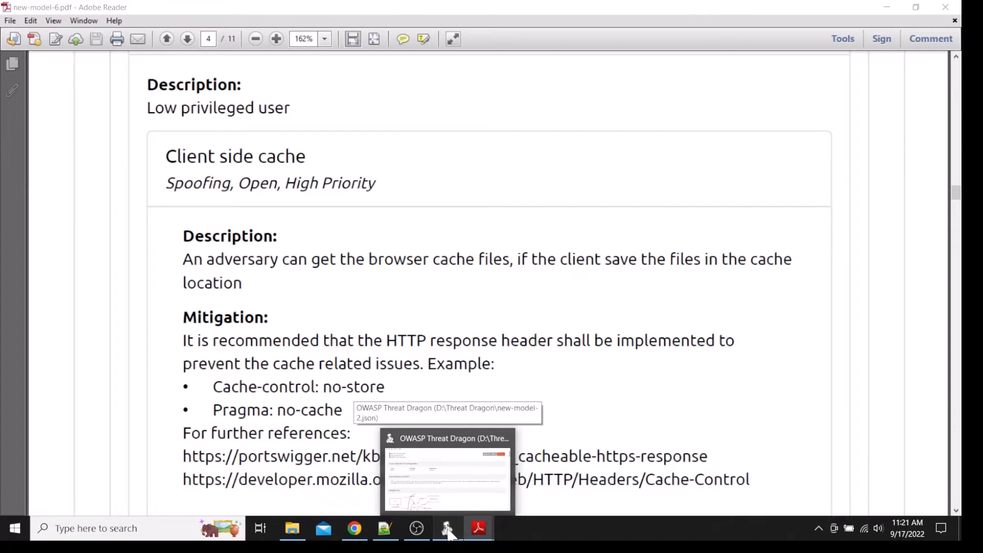
pyautogui.click(425, 461)
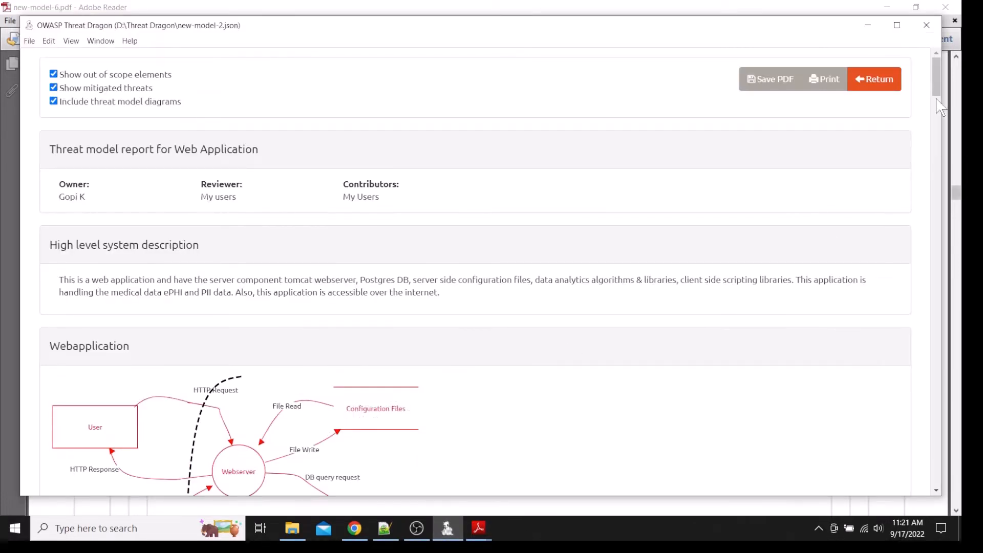
pyautogui.moveTo(938, 94); pyautogui.dragTo(873, 71)
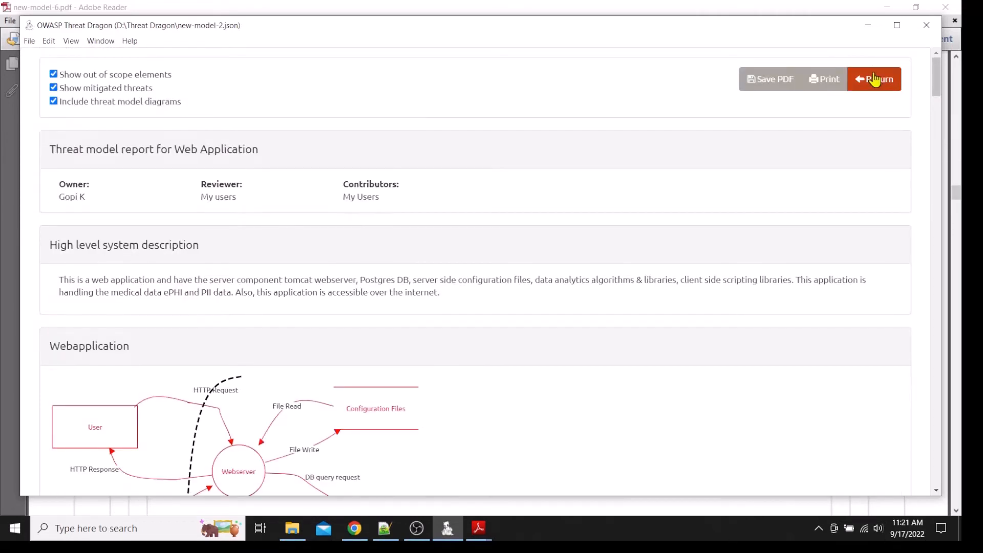
pyautogui.click(874, 79)
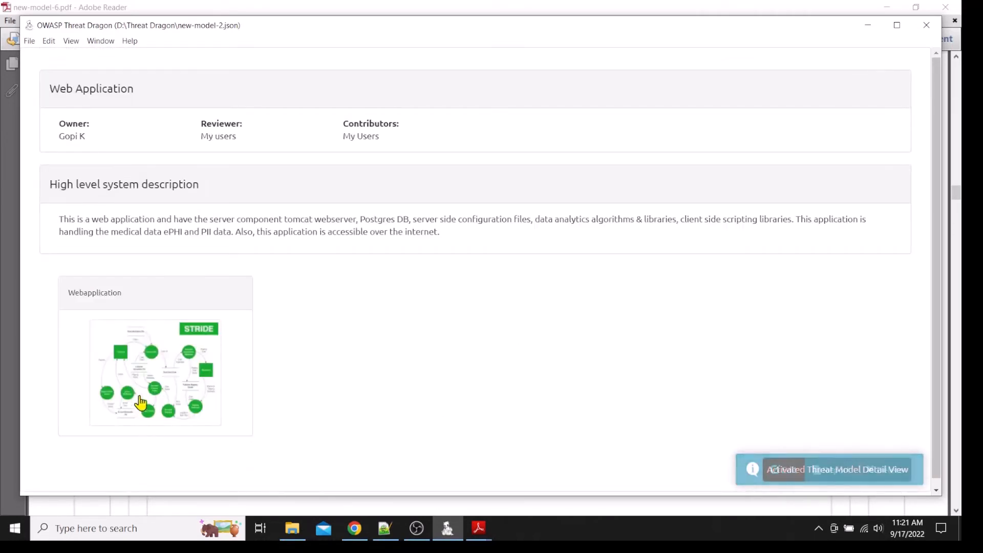
pyautogui.click(150, 379)
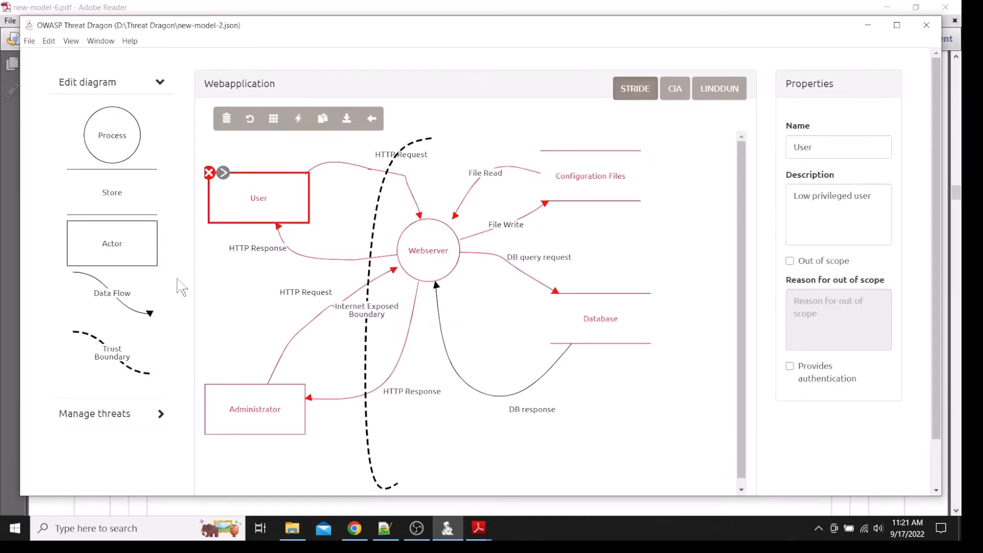
# - Set the status of the User actor's "Client side cache" threat to Mitigated and save the threat
pyautogui.click(95, 416)
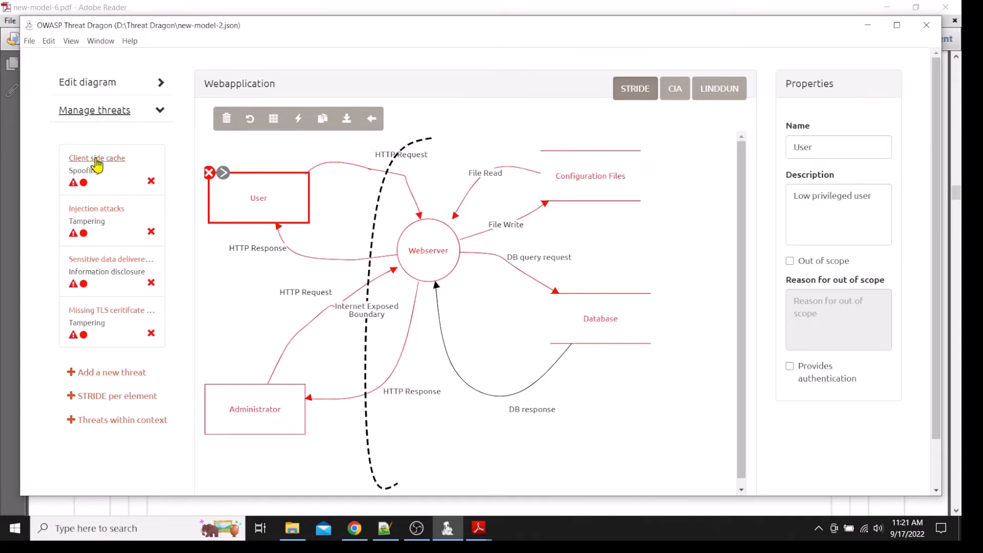
pyautogui.click(96, 162)
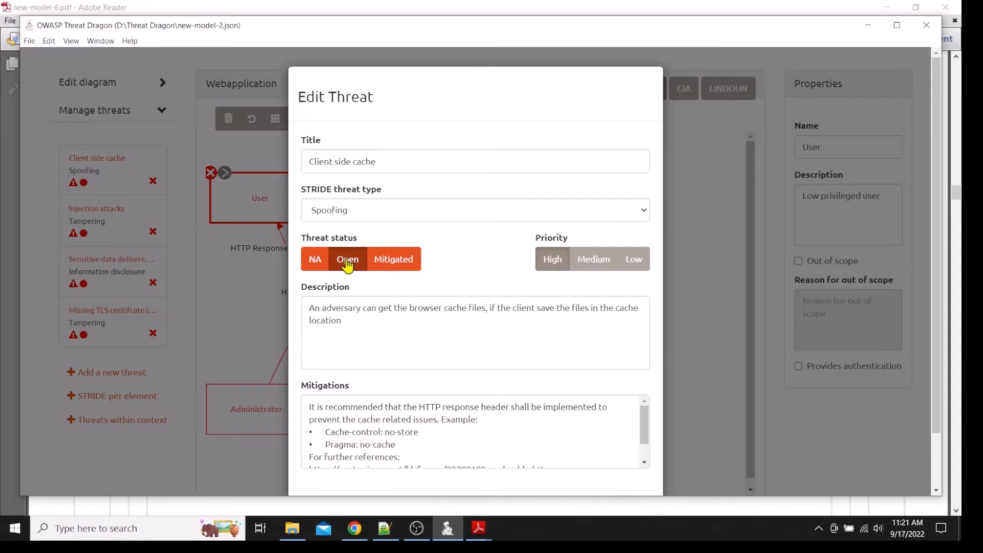
pyautogui.click(388, 266)
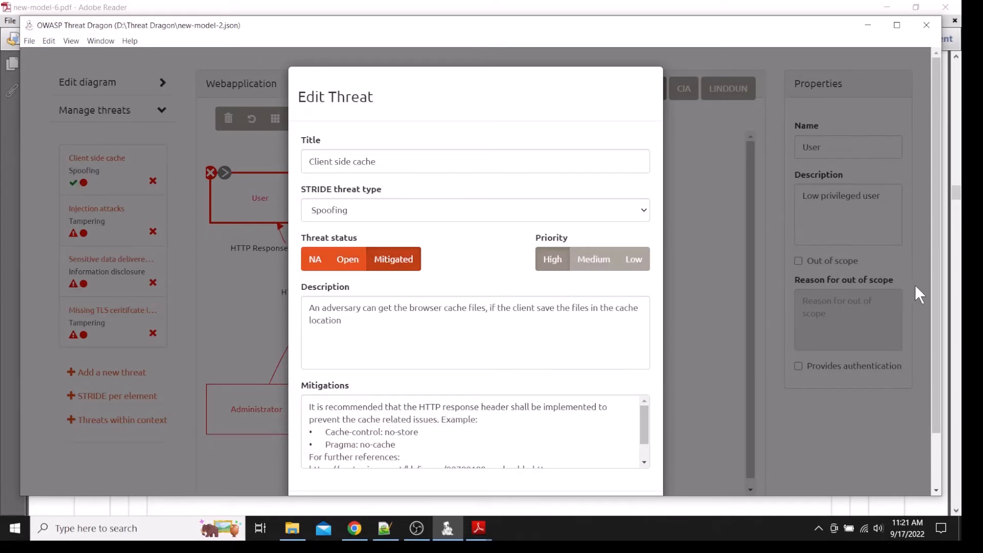
pyautogui.moveTo(933, 296); pyautogui.dragTo(933, 349)
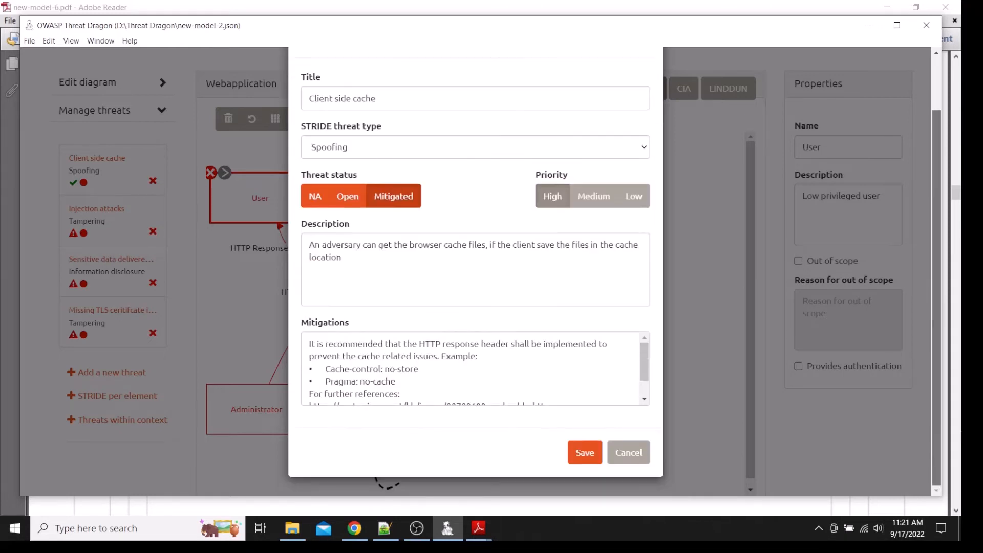
pyautogui.click(587, 455)
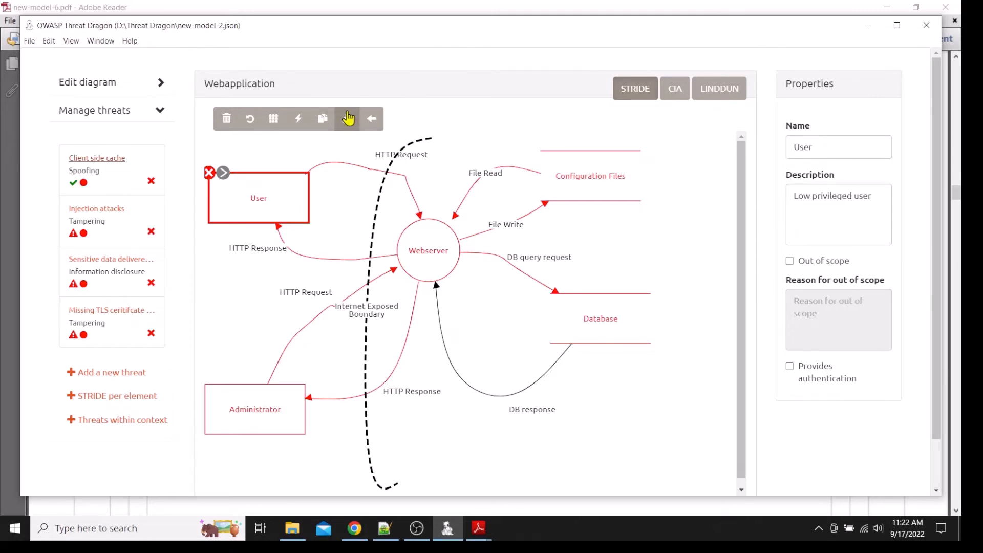
# - Return to the model details, generate the report again and save it as the PDF new-model-7
pyautogui.click(372, 119)
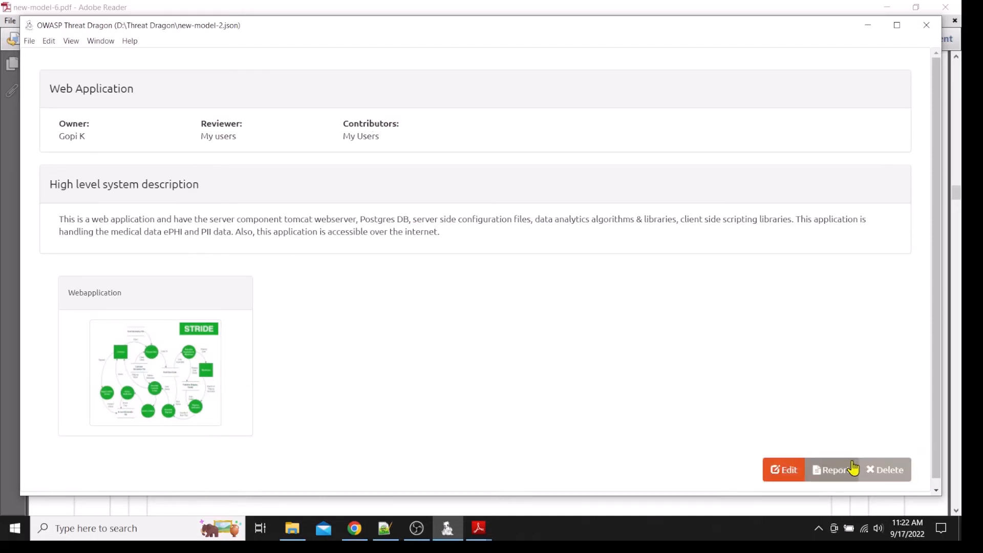
pyautogui.click(841, 471)
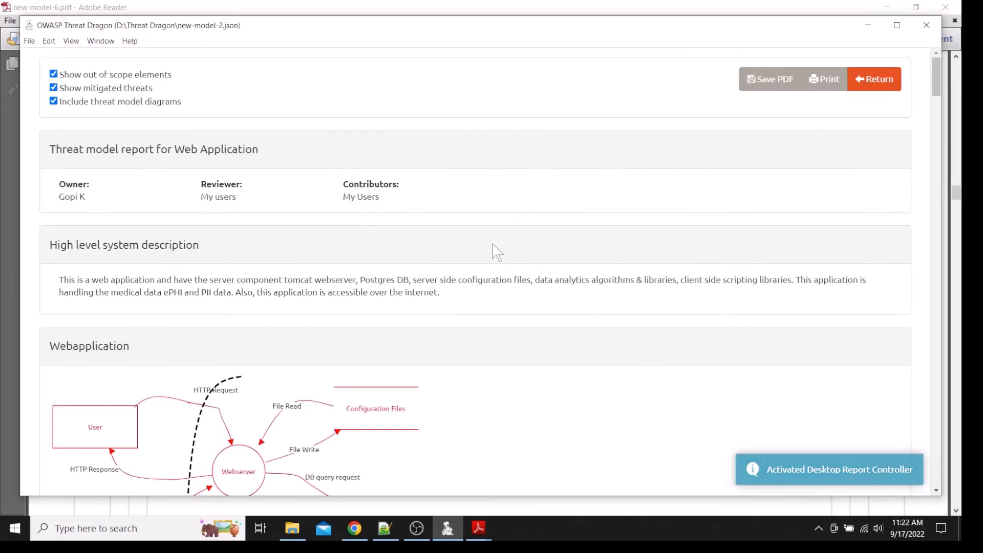
pyautogui.click(794, 68)
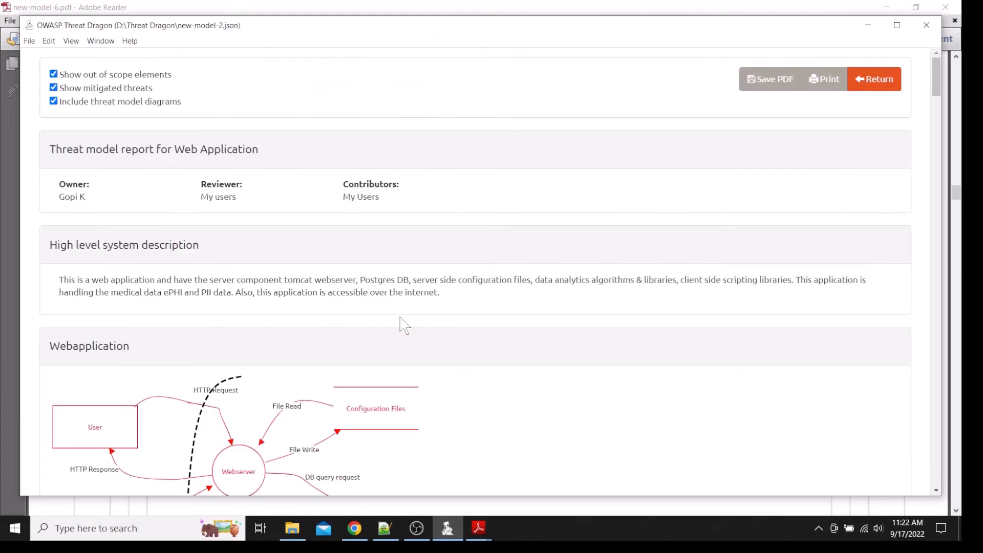
# - Open the new-model-7 PDF from File Explorer and check the status of the User's "Client side cache" threat
pyautogui.click(300, 532)
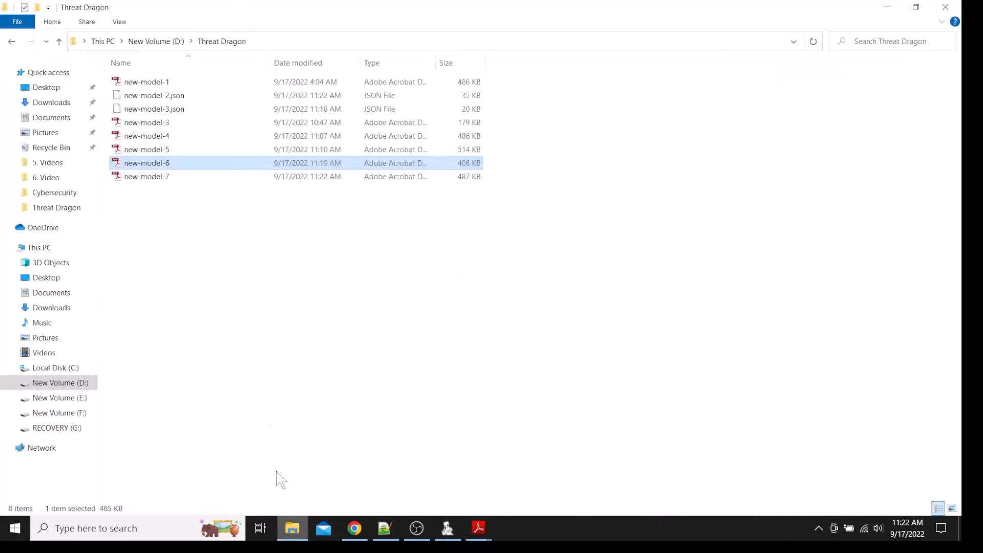
pyautogui.doubleClick(157, 179)
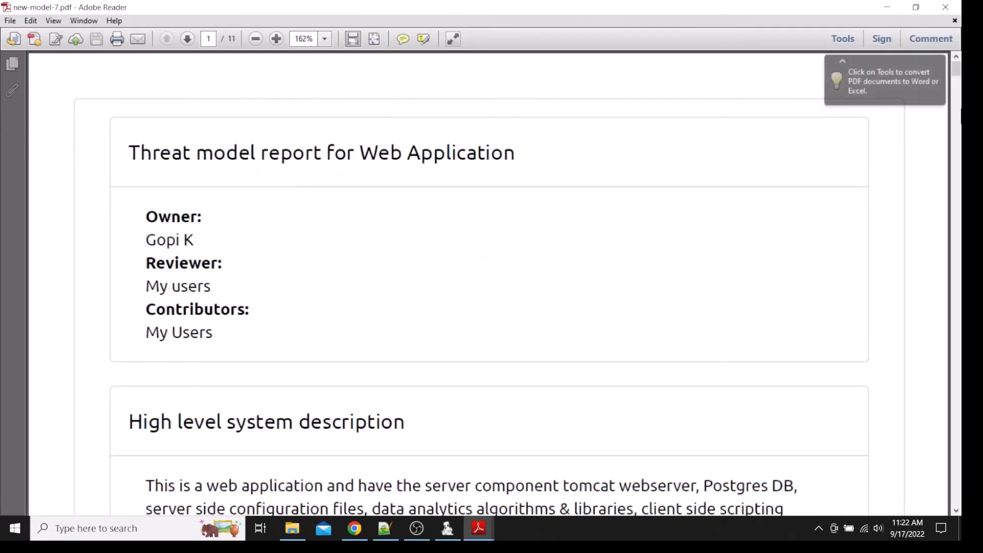
pyautogui.moveTo(958, 71); pyautogui.dragTo(959, 198)
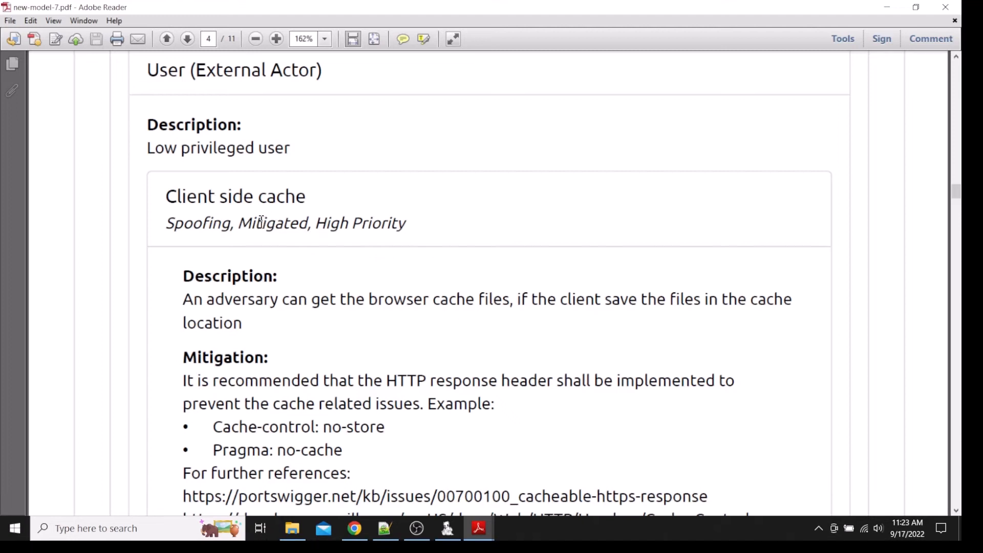
pyautogui.moveTo(262, 222); pyautogui.dragTo(330, 232)
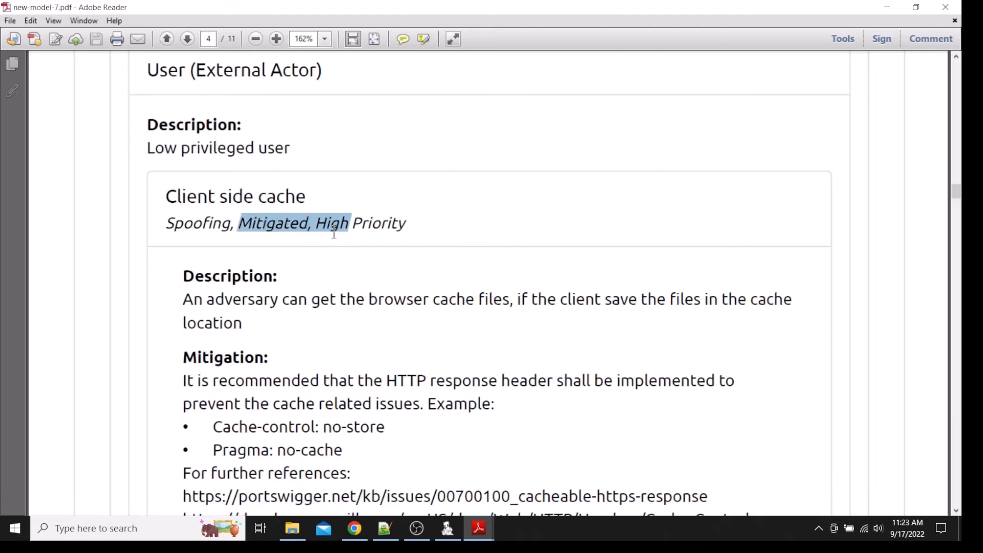
pyautogui.click(330, 275)
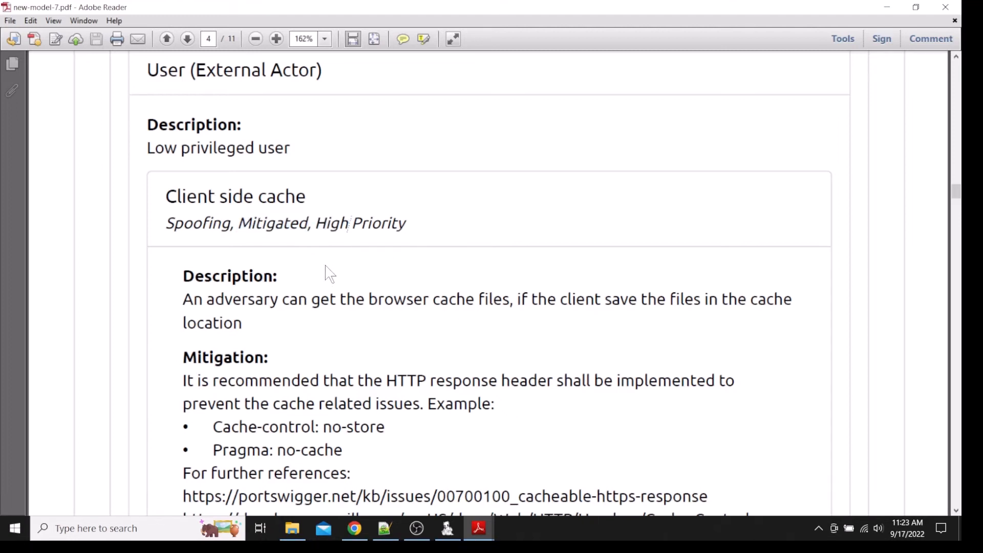